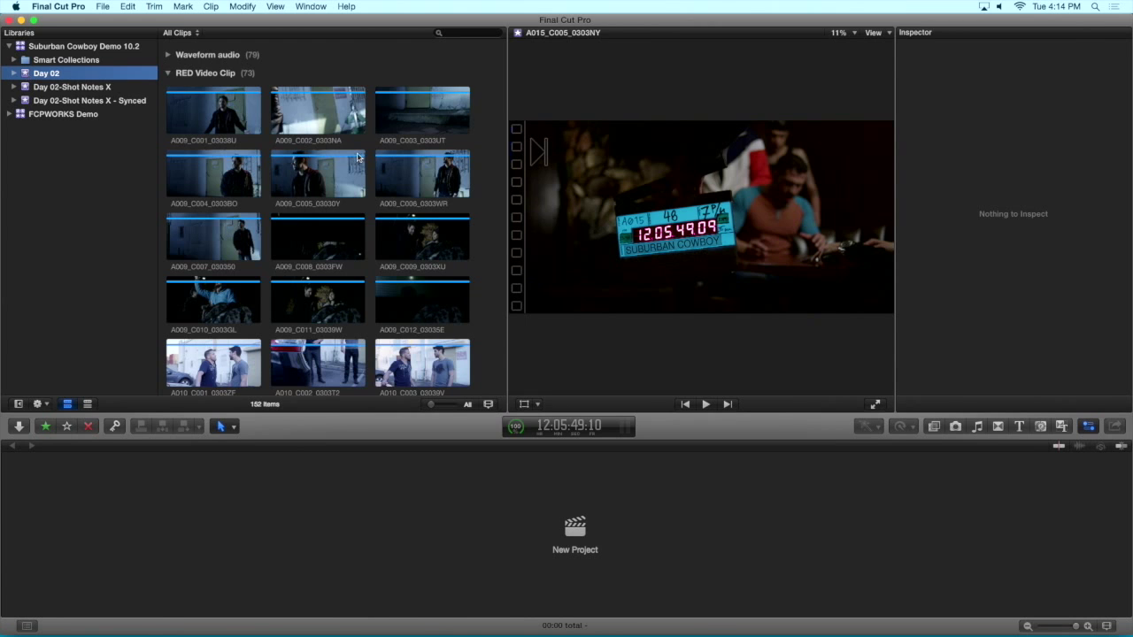
Review the clips and the card collections contained in the Day 02 event
scroll(245, 106, down, 2)
scroll(246, 106, up, 2)
click(14, 74)
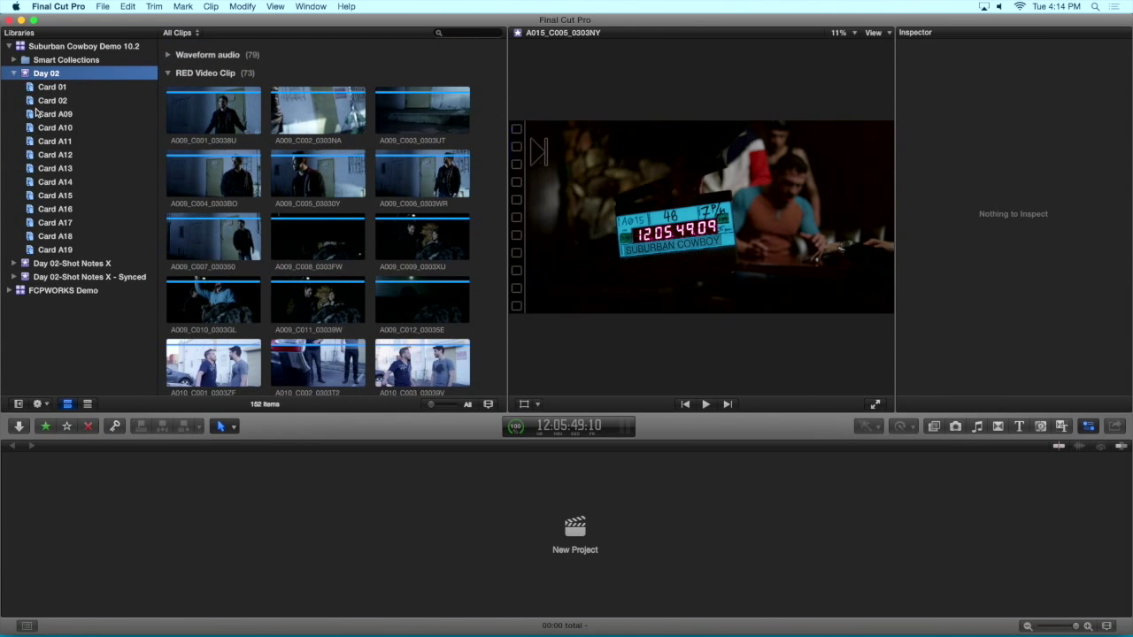
click(14, 77)
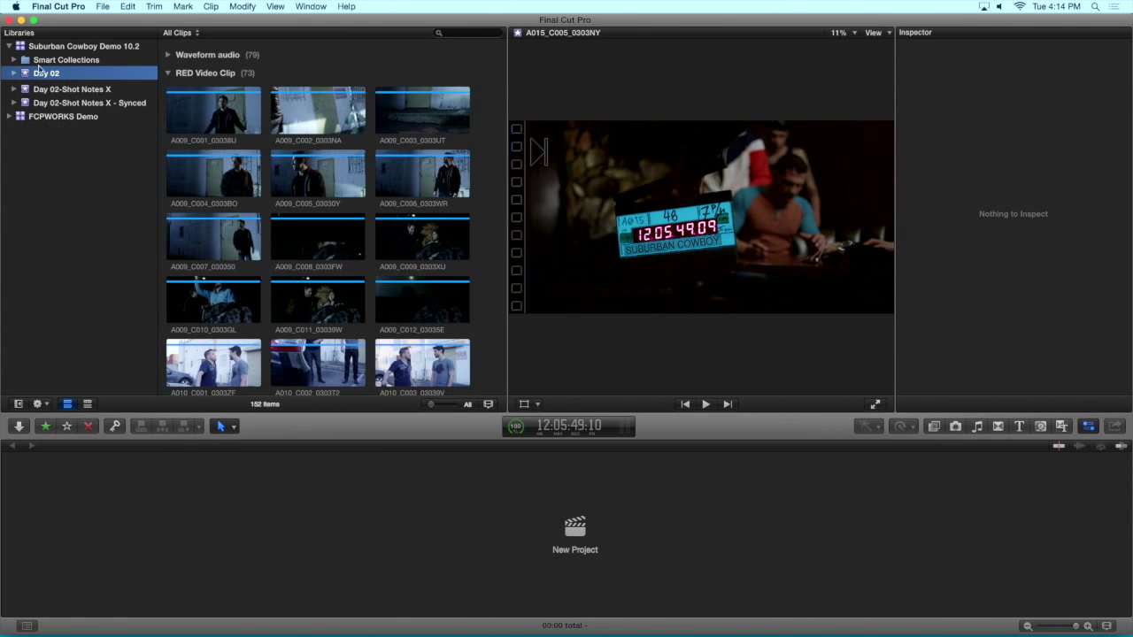
Try to export the Day 02 event as XML into the Day 02 XML folder within Suburban Cowboy's Documents folder
click(102, 7)
click(131, 114)
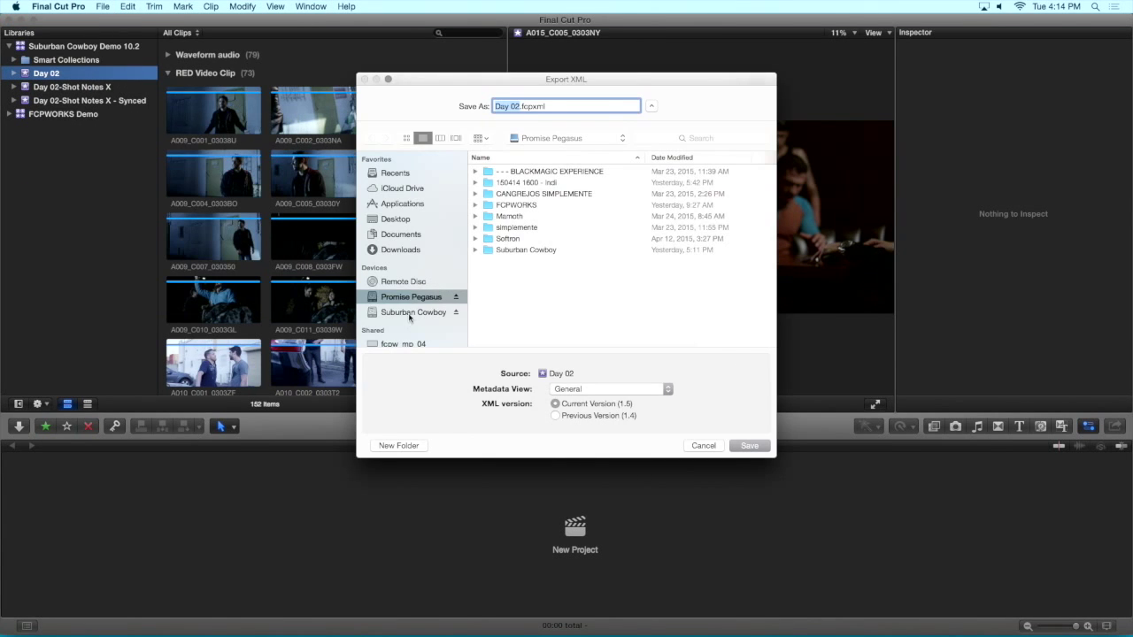
double_click(509, 249)
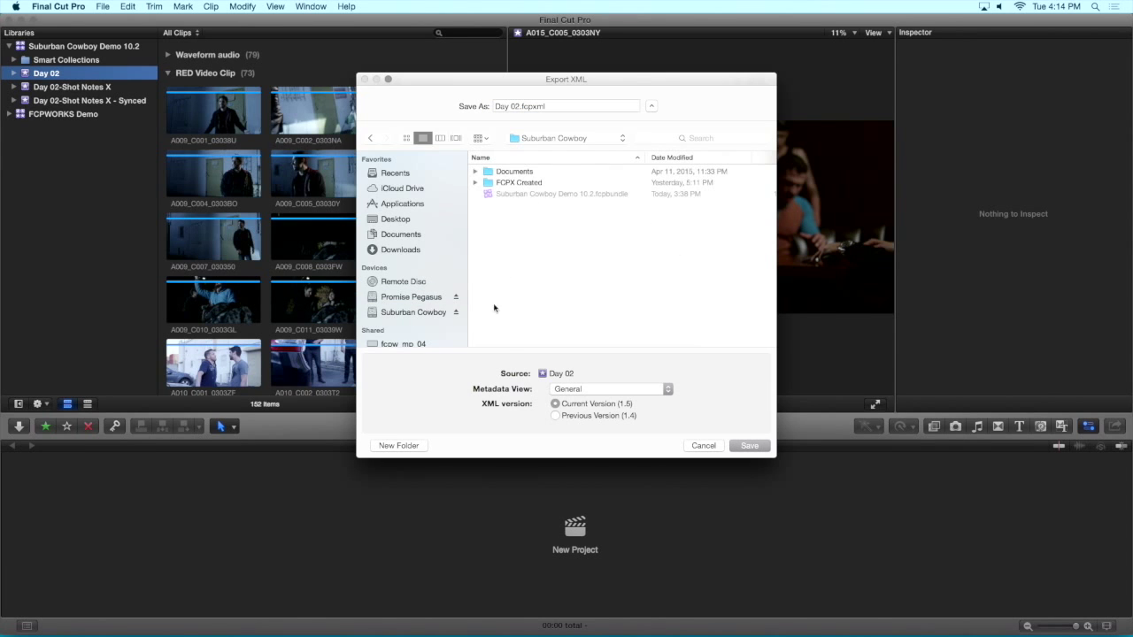
double_click(498, 171)
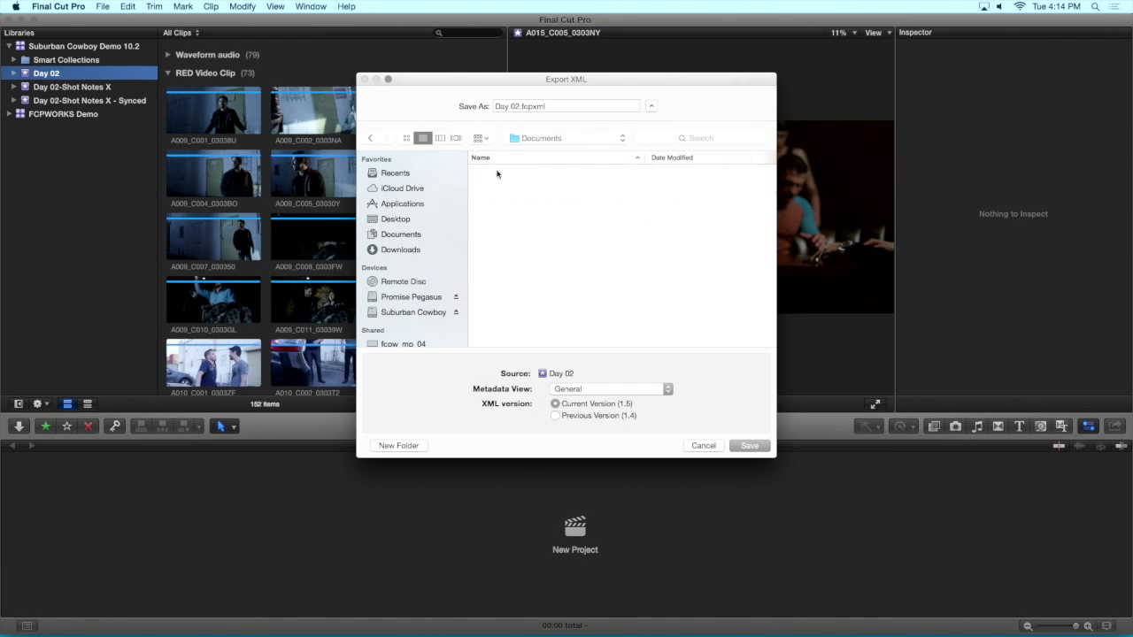
click(476, 184)
click(475, 183)
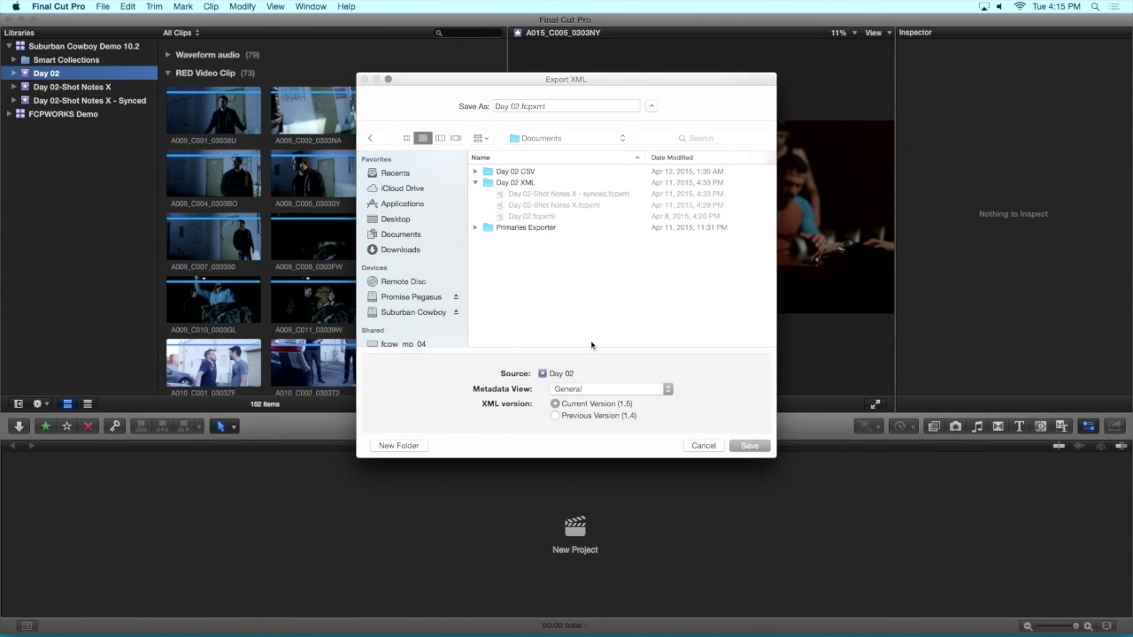
click(507, 183)
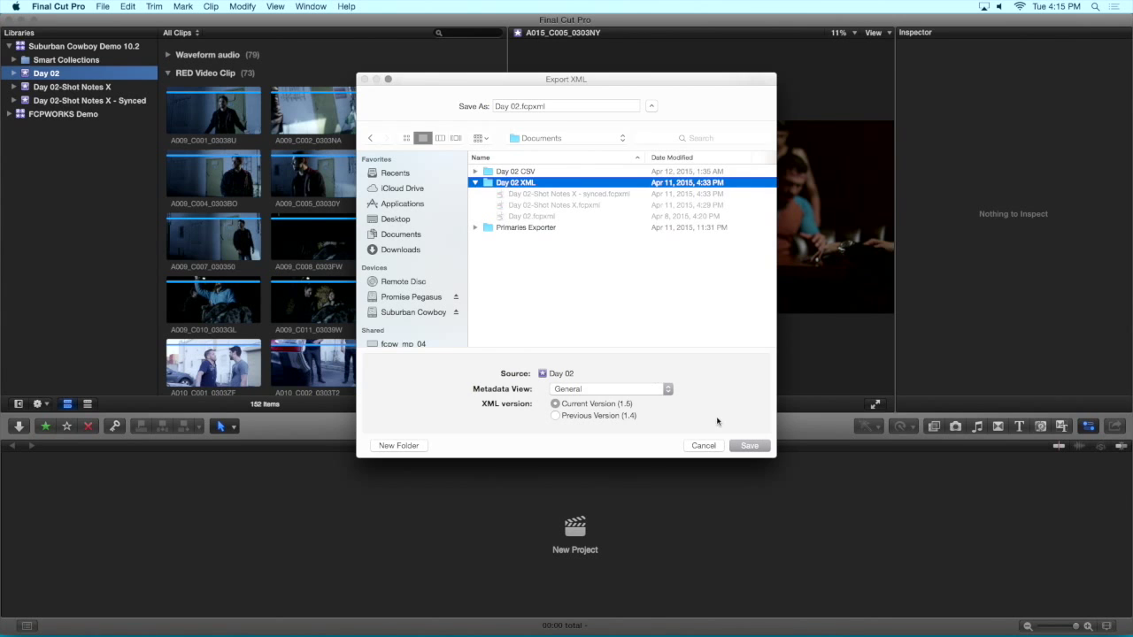
click(751, 447)
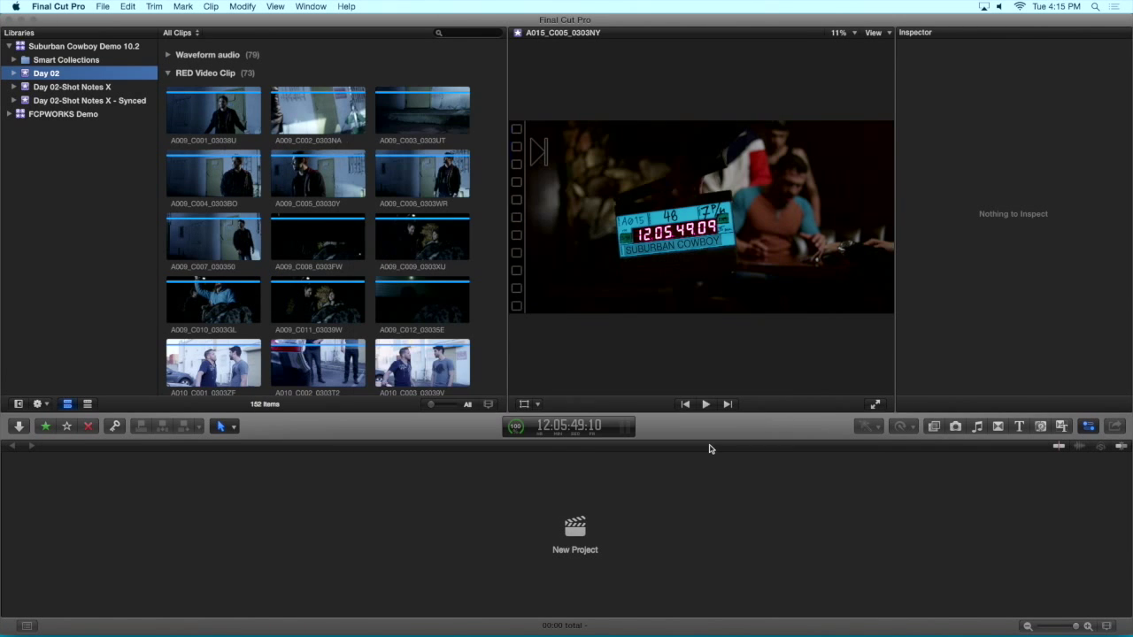
Bring up the Suburban Cowboy folder in Finder and launch Shot Notes X
mouse_move(368, 631)
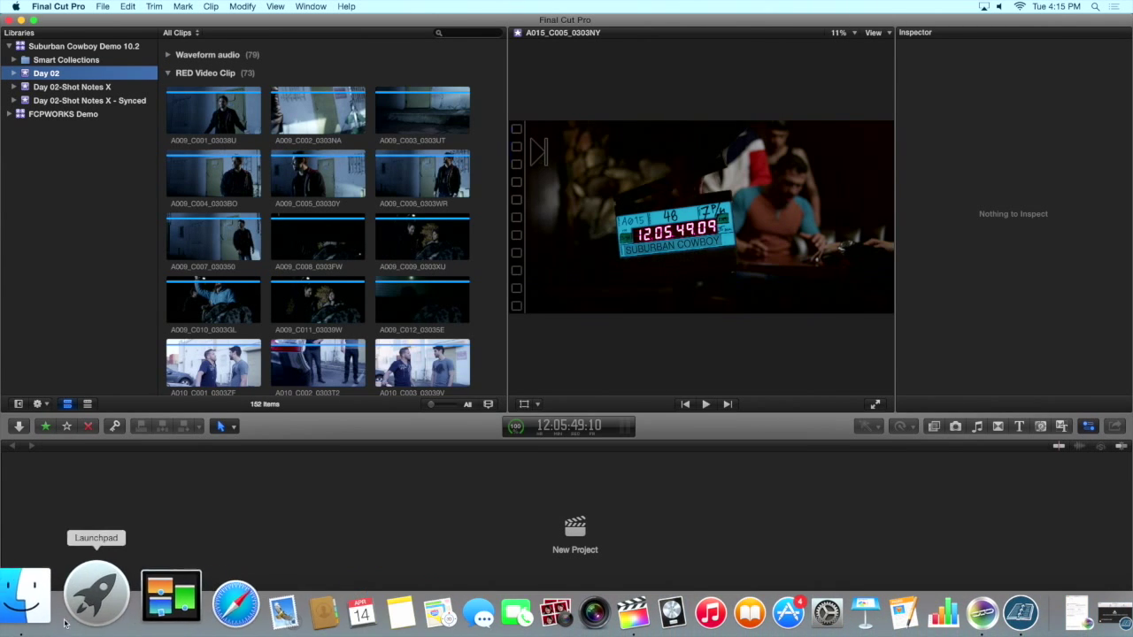
click(60, 613)
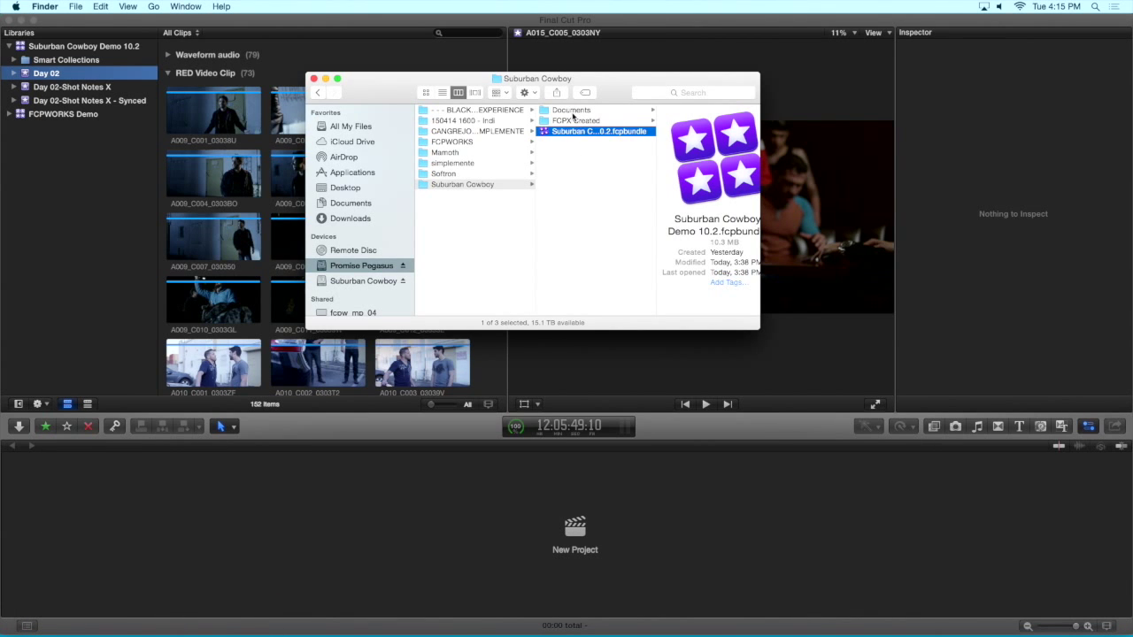
key(super+space)
text(shot n)
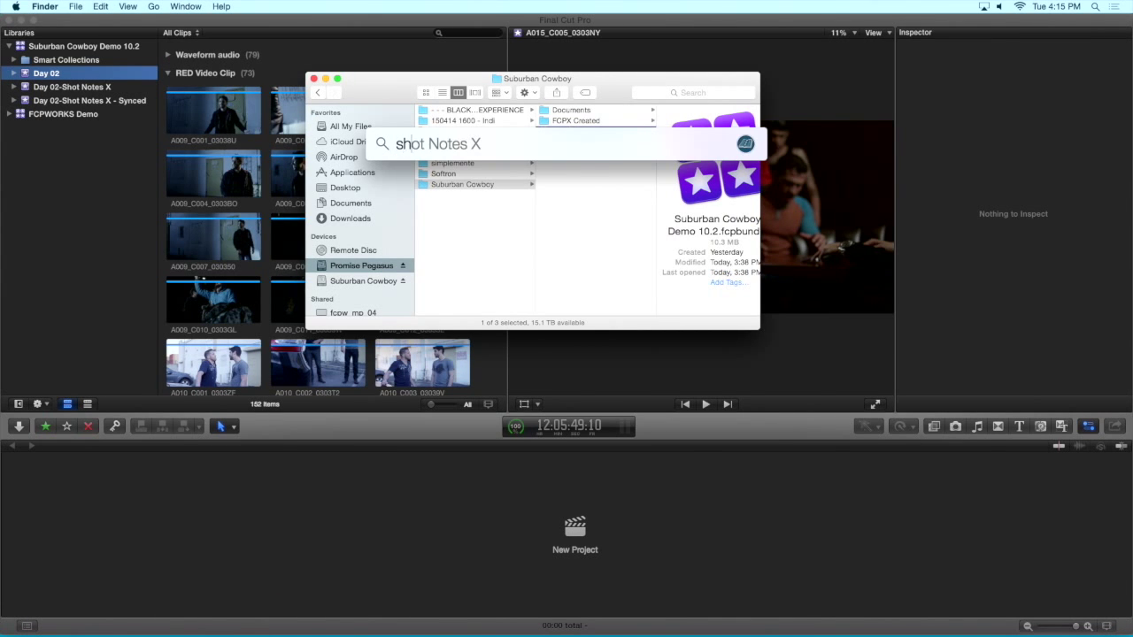
key(Return)
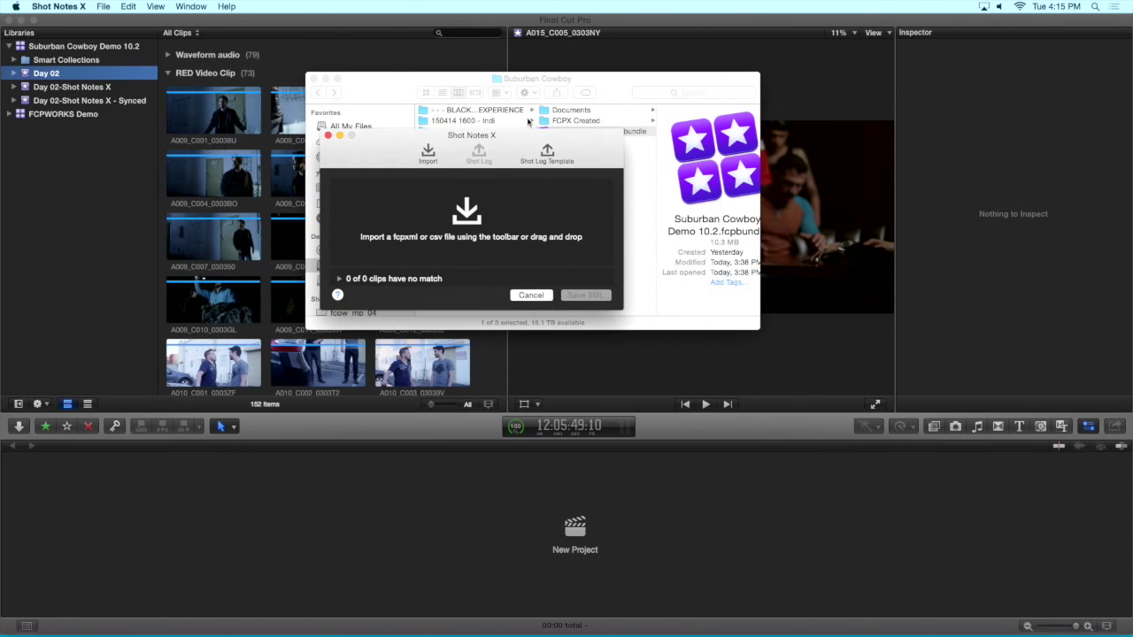
Place Shot Notes X beside the Finder window and import Day 02.fcpxml from the Documents folder's Day 02 XML subfolder
drag(396, 140, 130, 140)
drag(396, 84, 484, 109)
click(666, 137)
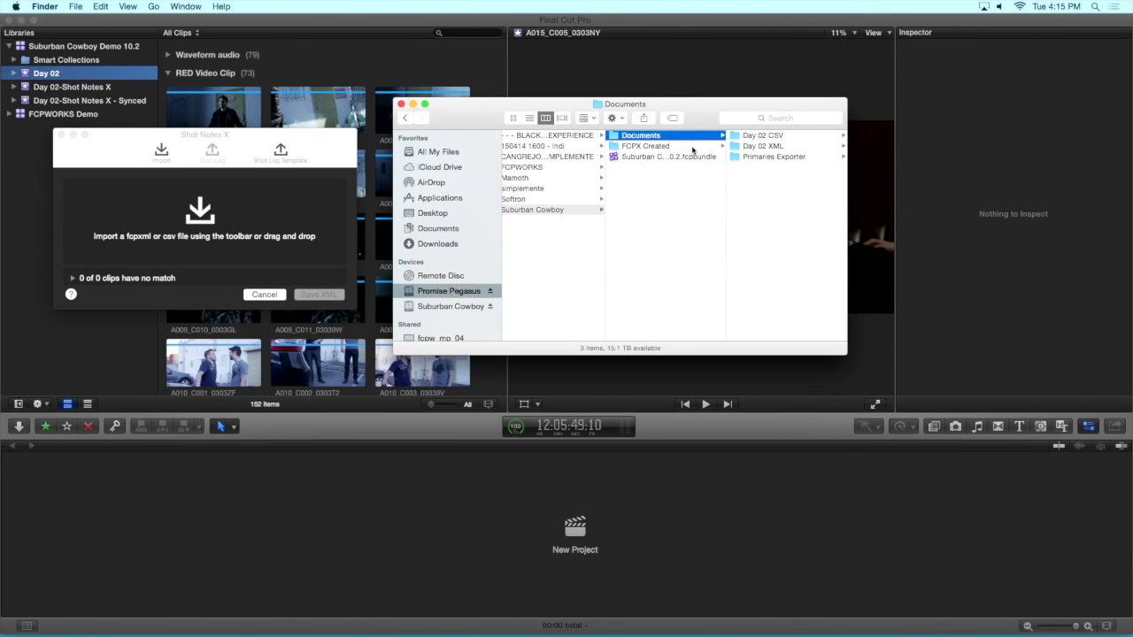
click(763, 147)
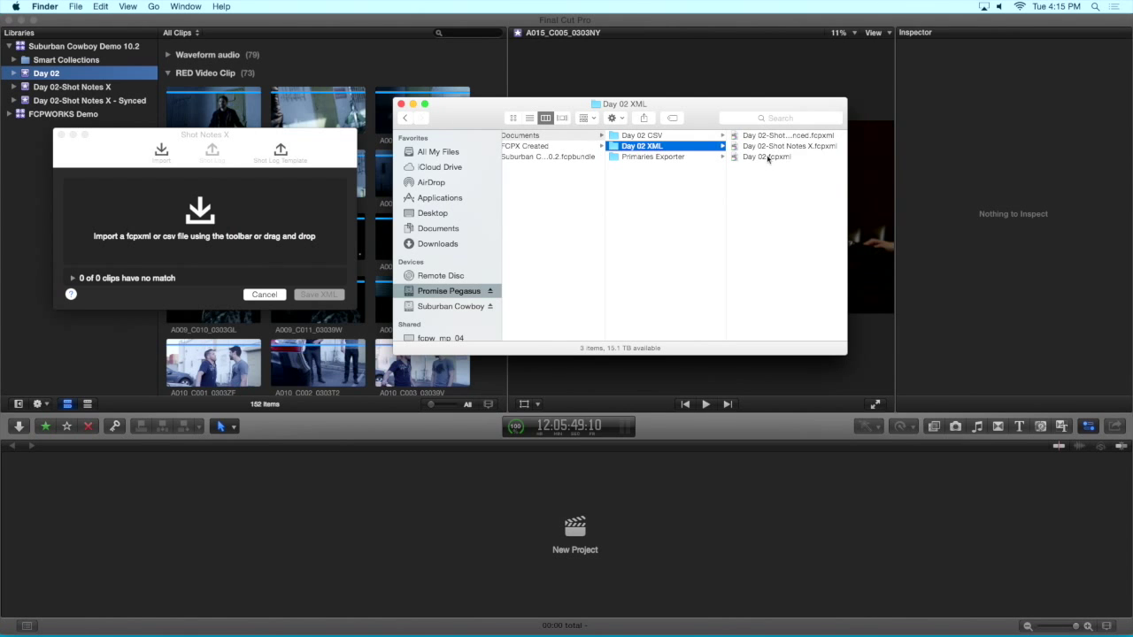
drag(737, 160, 177, 219)
click(241, 161)
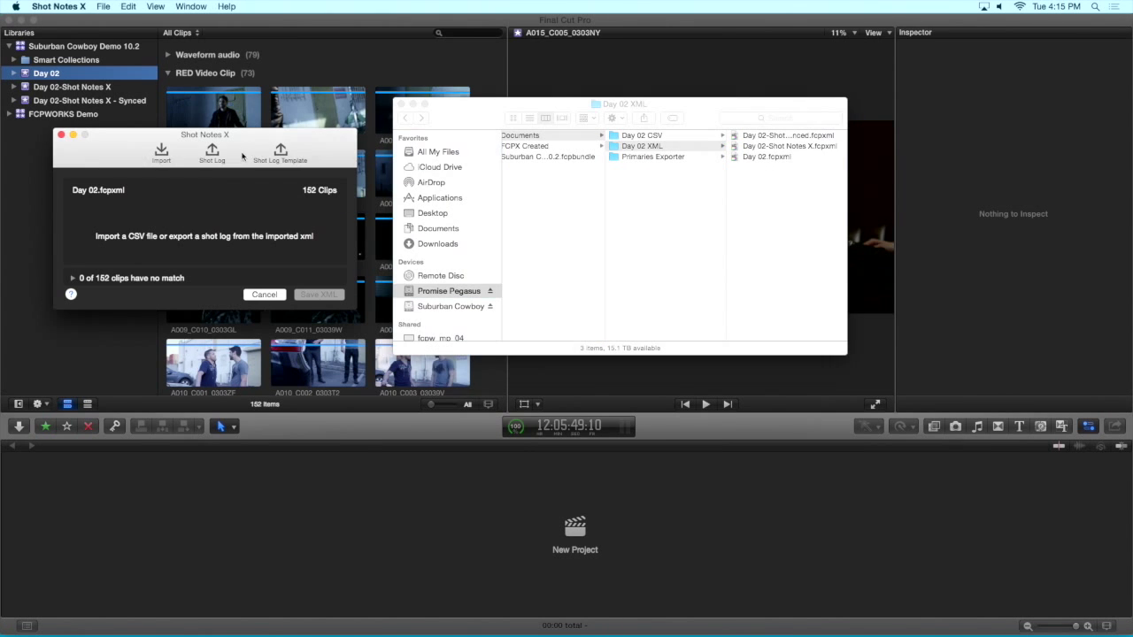
click(211, 156)
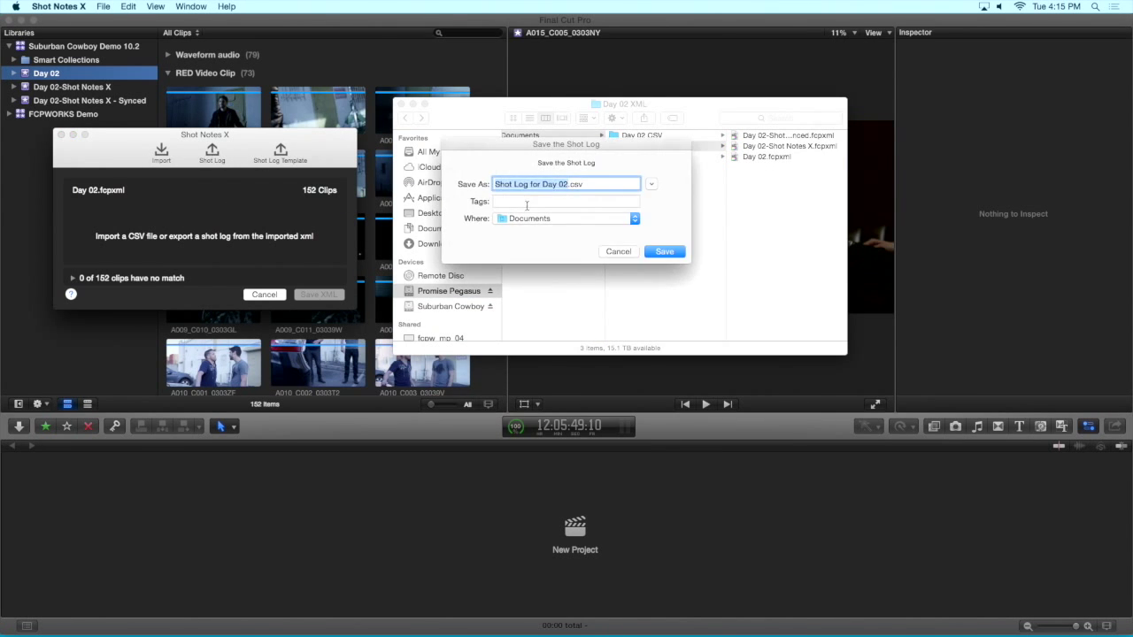
click(652, 183)
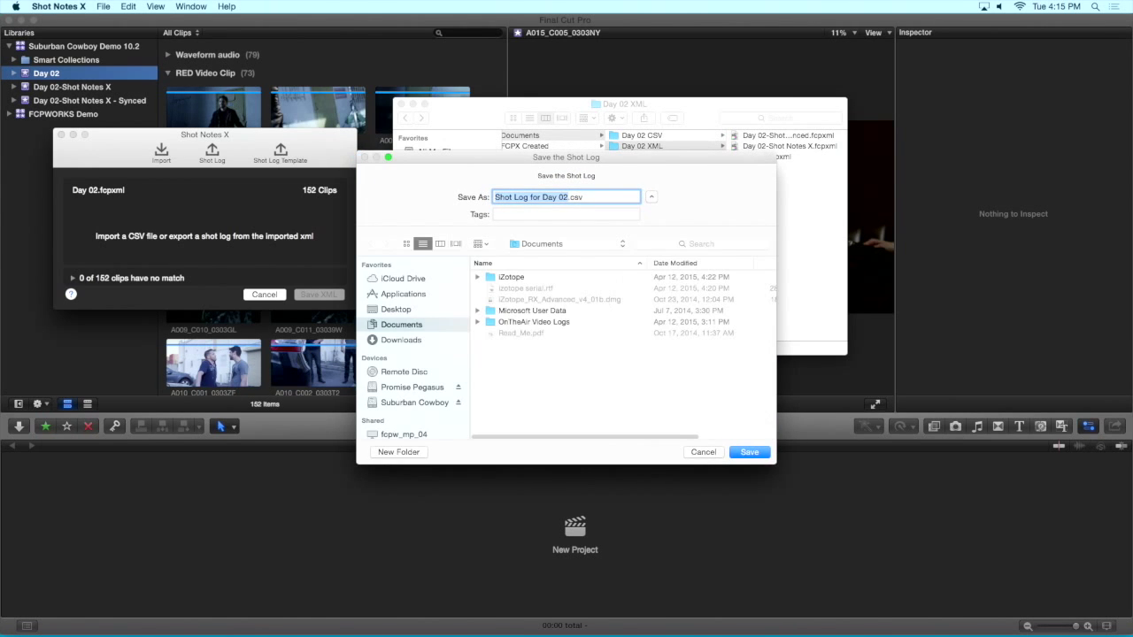
click(704, 452)
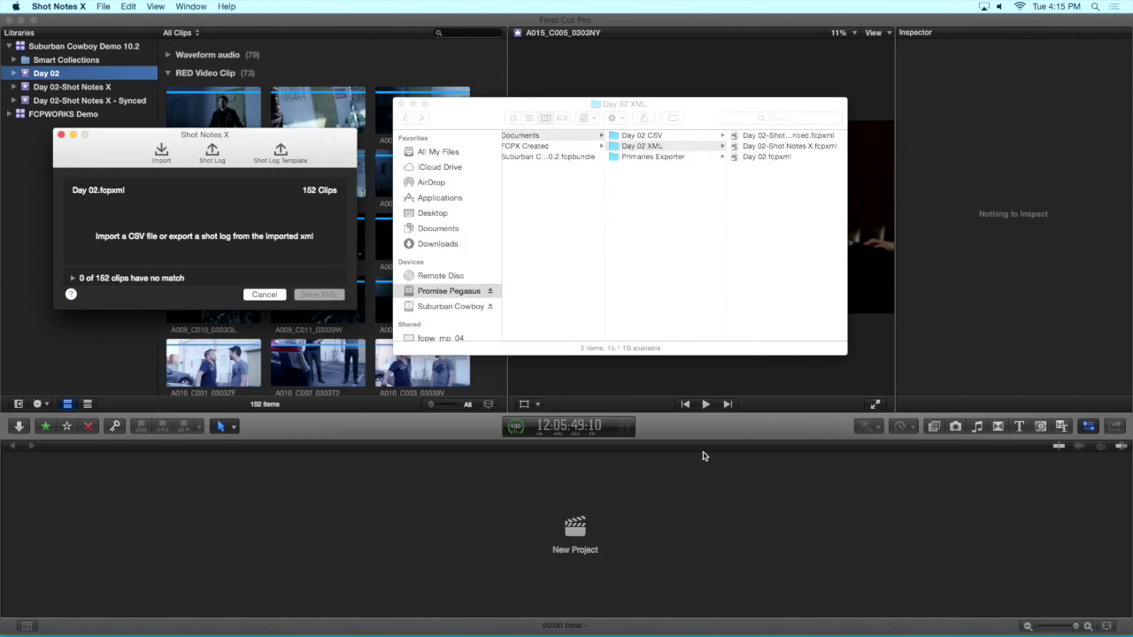
Open Shot Log for Day 02.csv from the Day 02 CSV folder in Excel
click(657, 240)
click(632, 137)
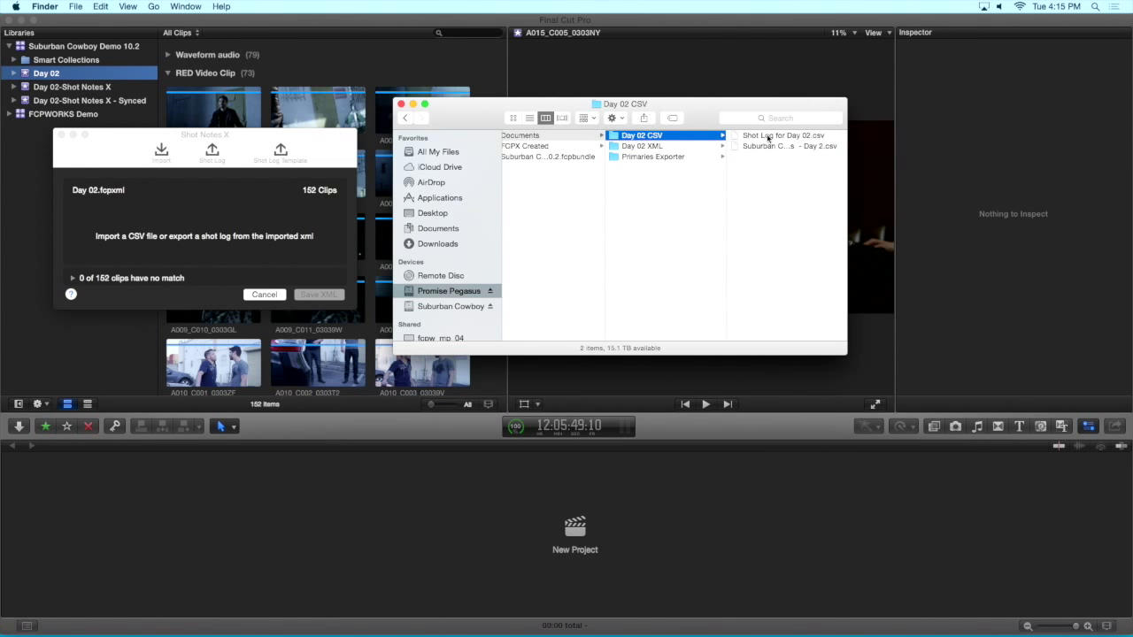
click(768, 135)
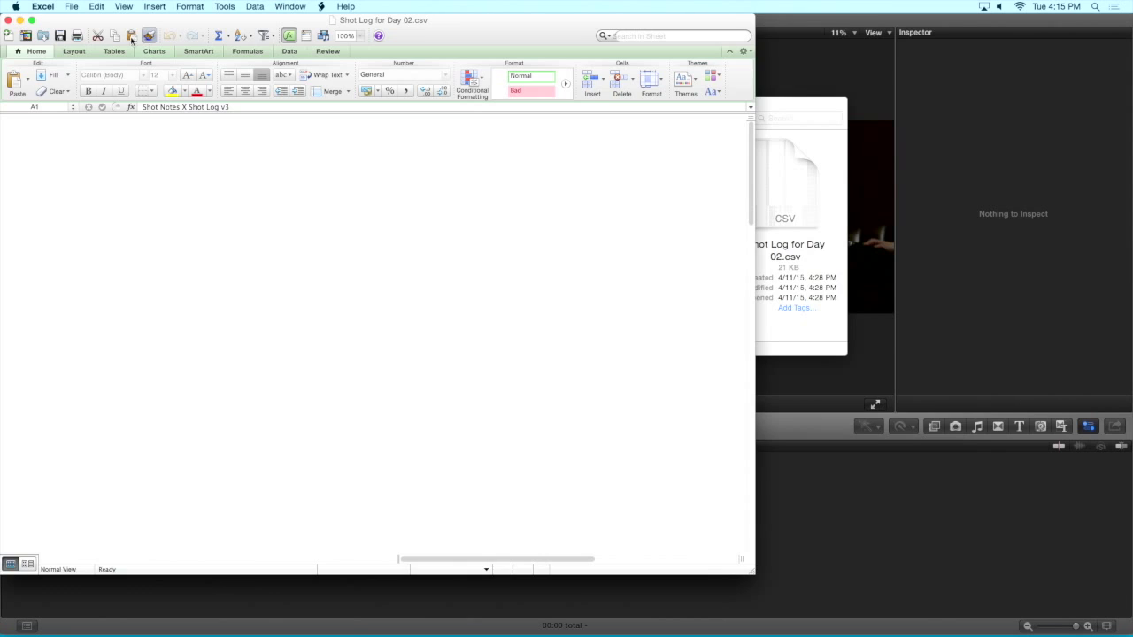
Move the shot log window clear of the library list, widen columns A to C, and enlarge the window to show more columns
drag(107, 25, 354, 25)
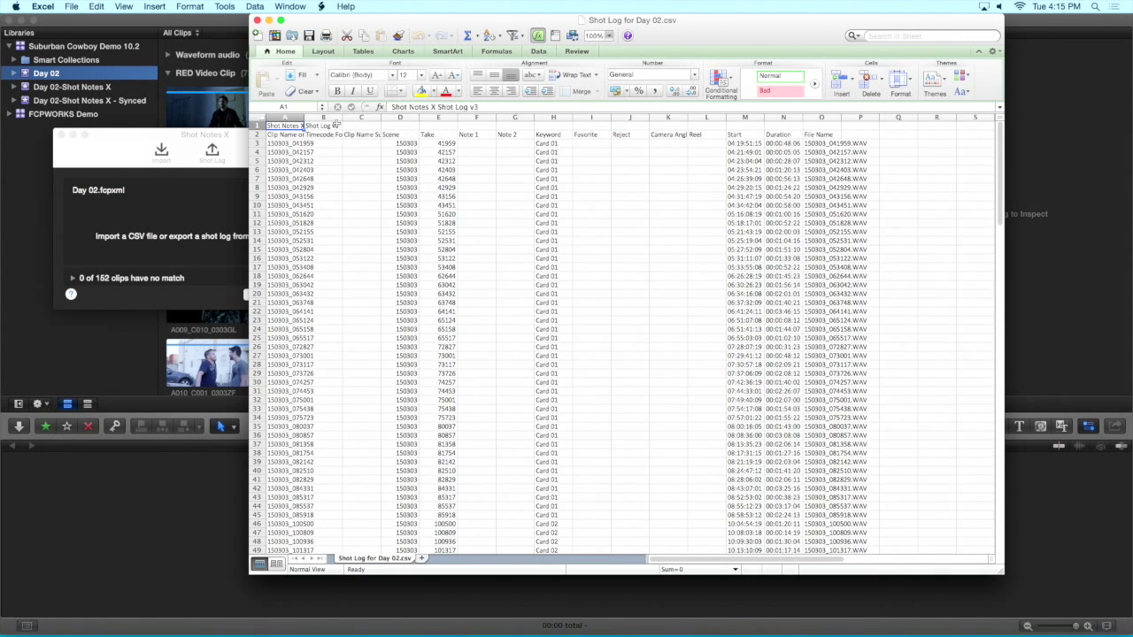
drag(304, 117, 522, 117)
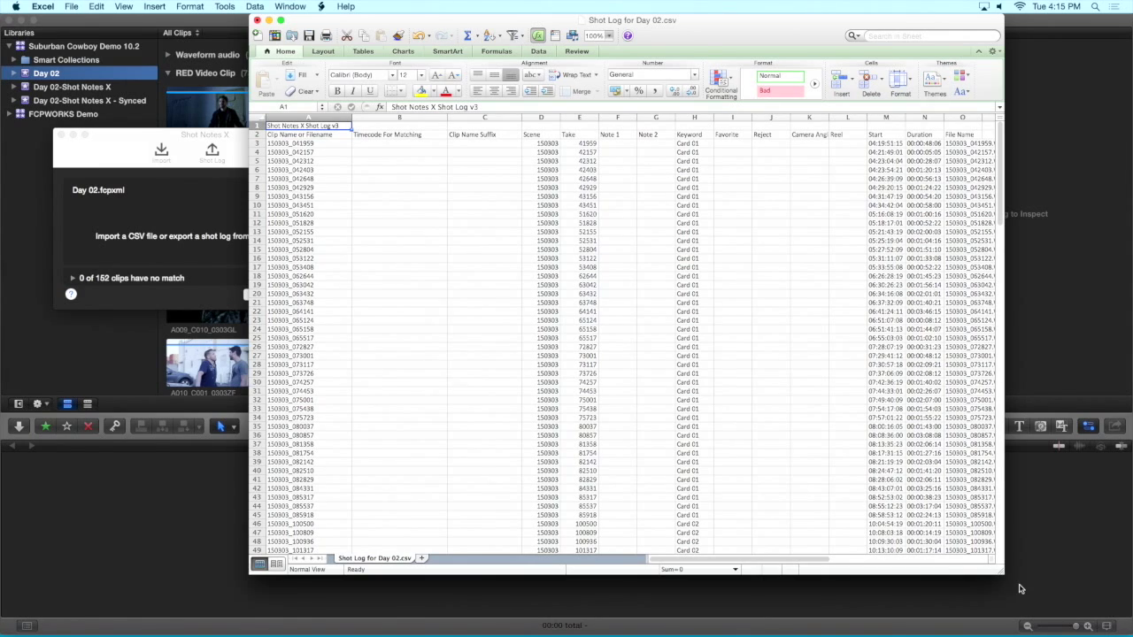
drag(1001, 571, 1130, 634)
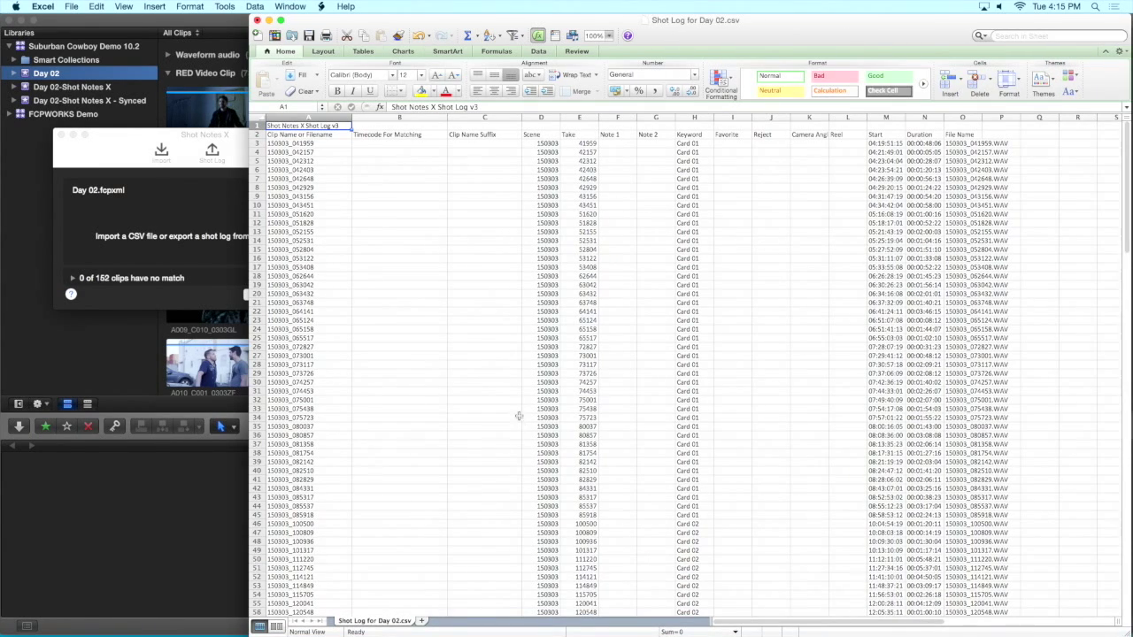
Examine the shot log's audio clip rows and the metadata recorded for the RED video clips
scroll(509, 399, down, 5)
scroll(509, 400, down, 12)
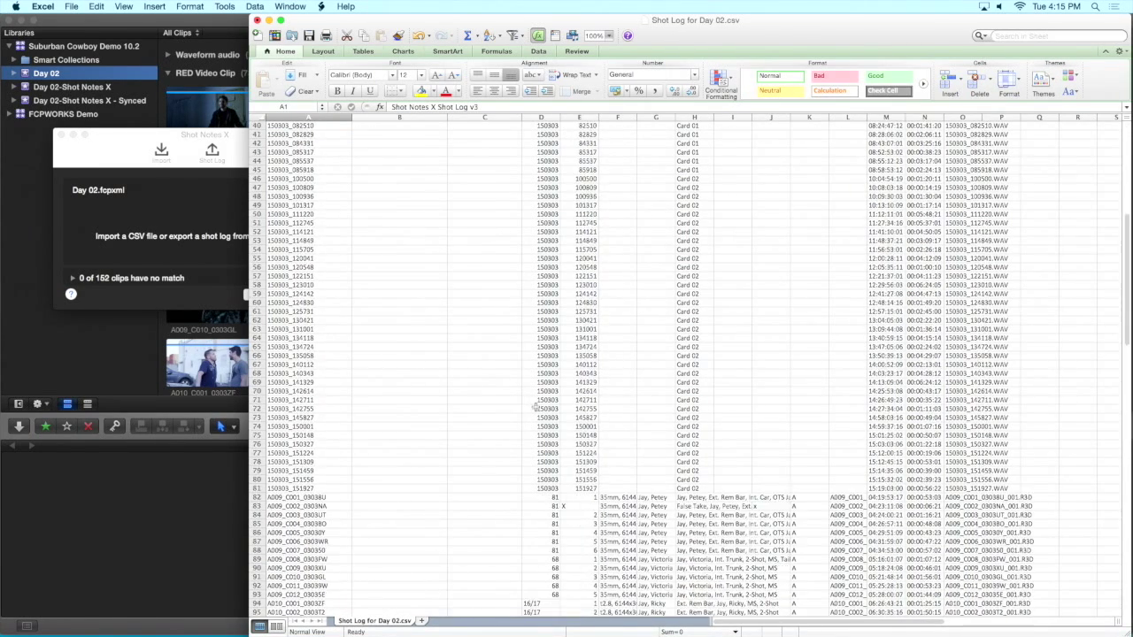
scroll(535, 407, down, 17)
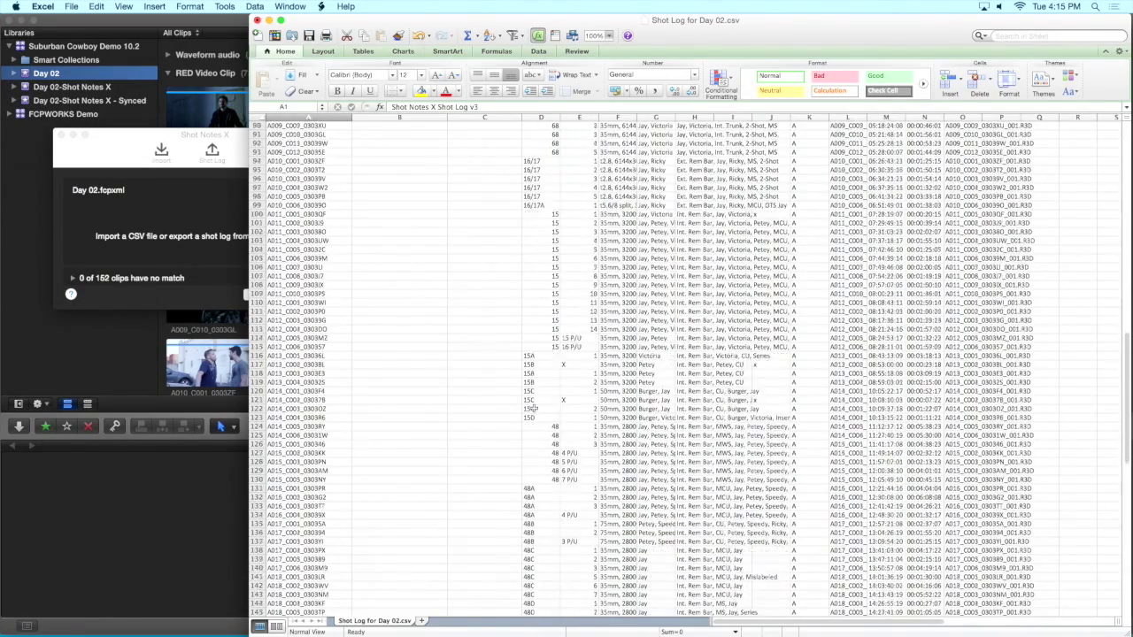
scroll(535, 409, down, 6)
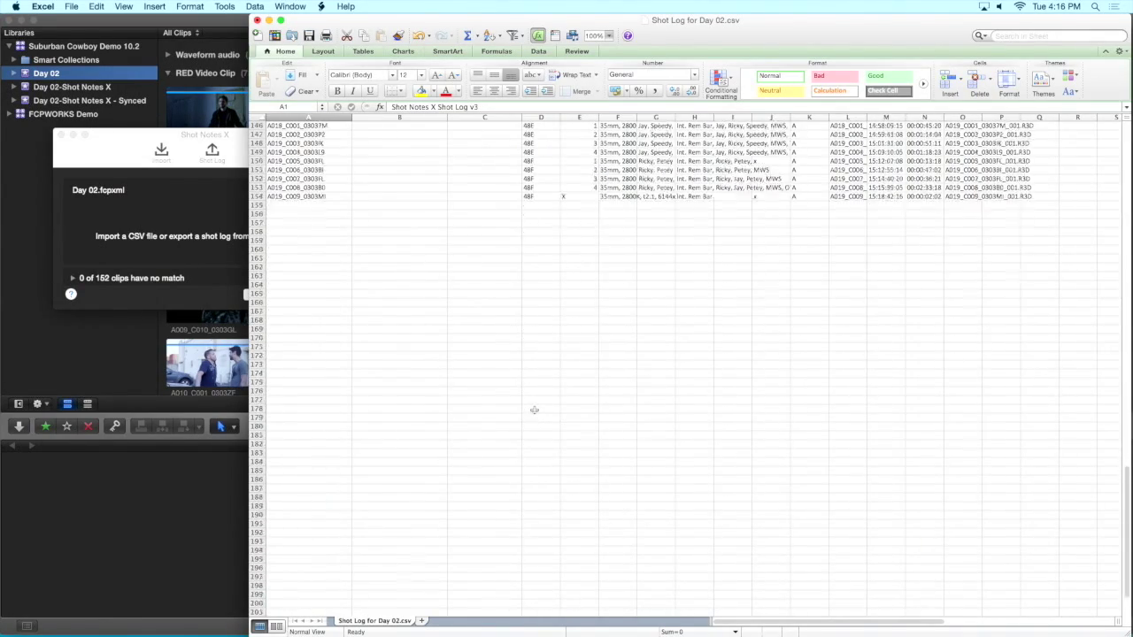
scroll(534, 409, up, 20)
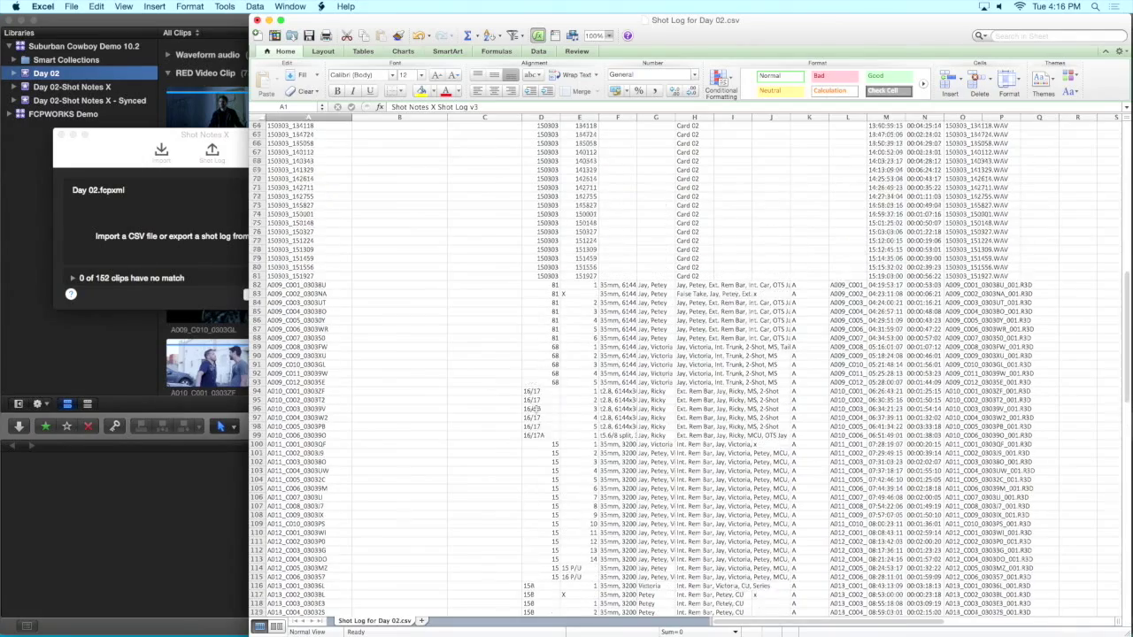
scroll(536, 409, up, 2)
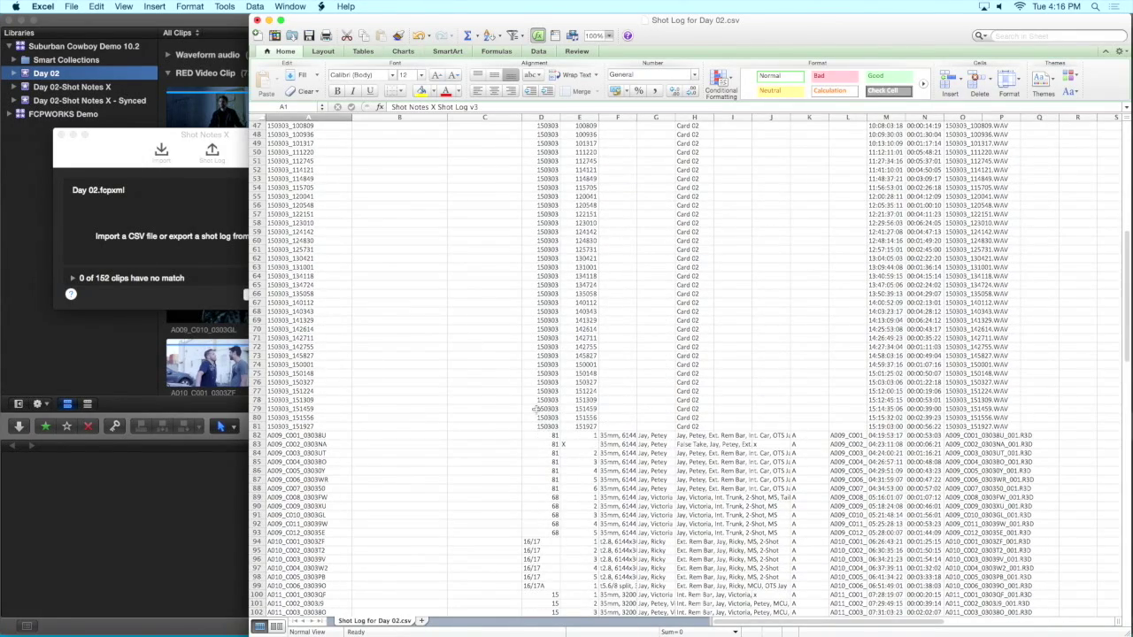
scroll(536, 409, down, 3)
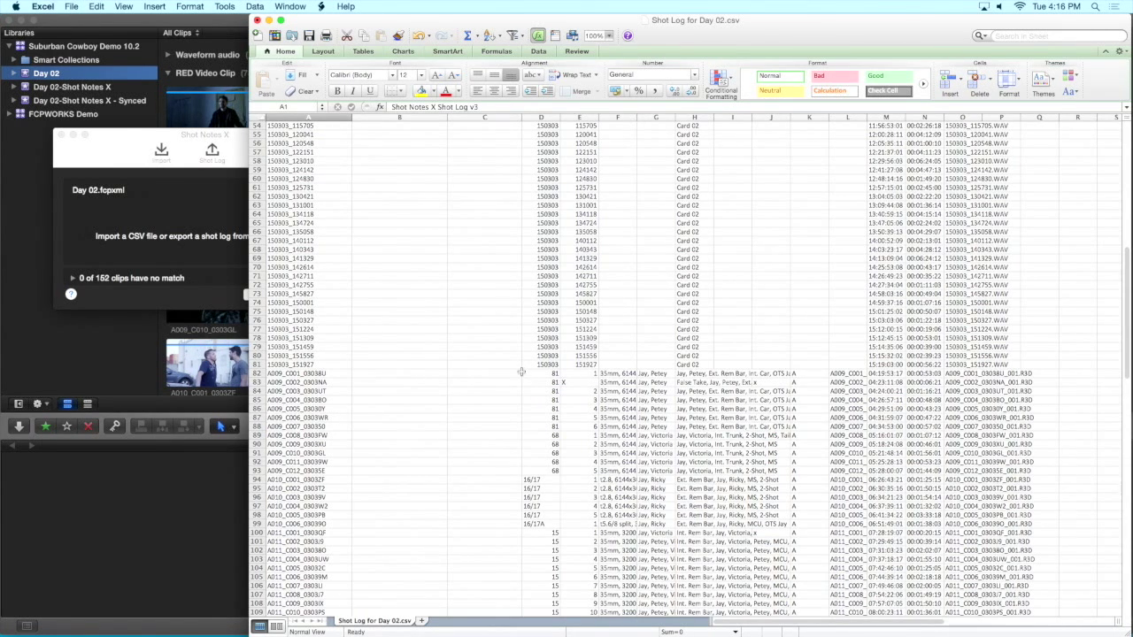
scroll(551, 399, down, 3)
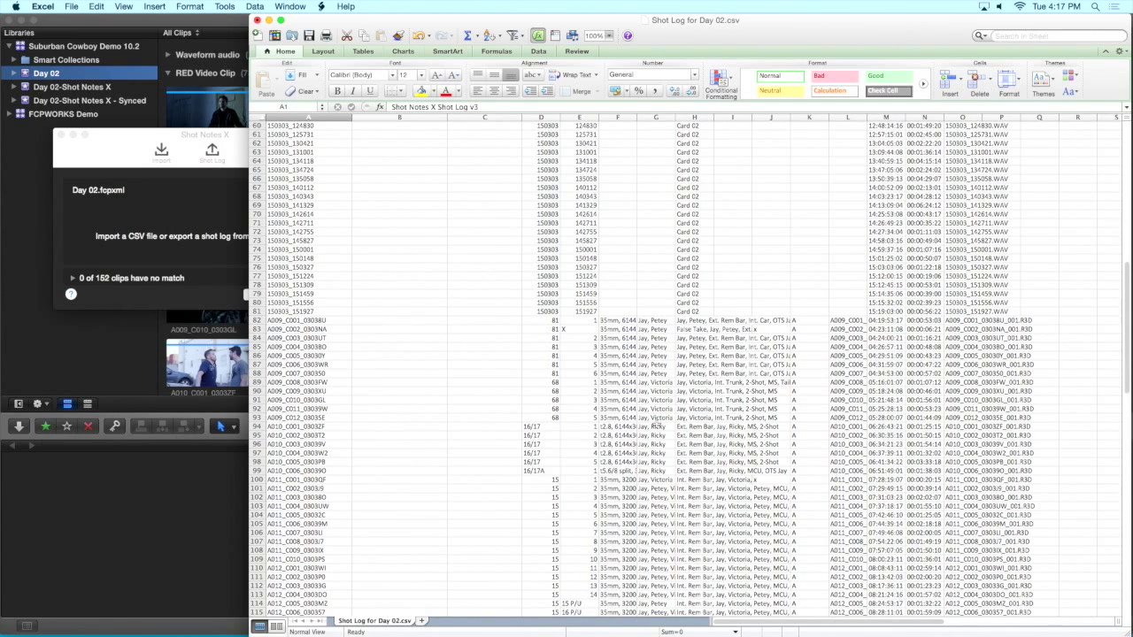
Highlight the RED clips' start, duration and file name cells, and separately their Scene through Reject metadata from row 82 down
drag(888, 321, 1027, 540)
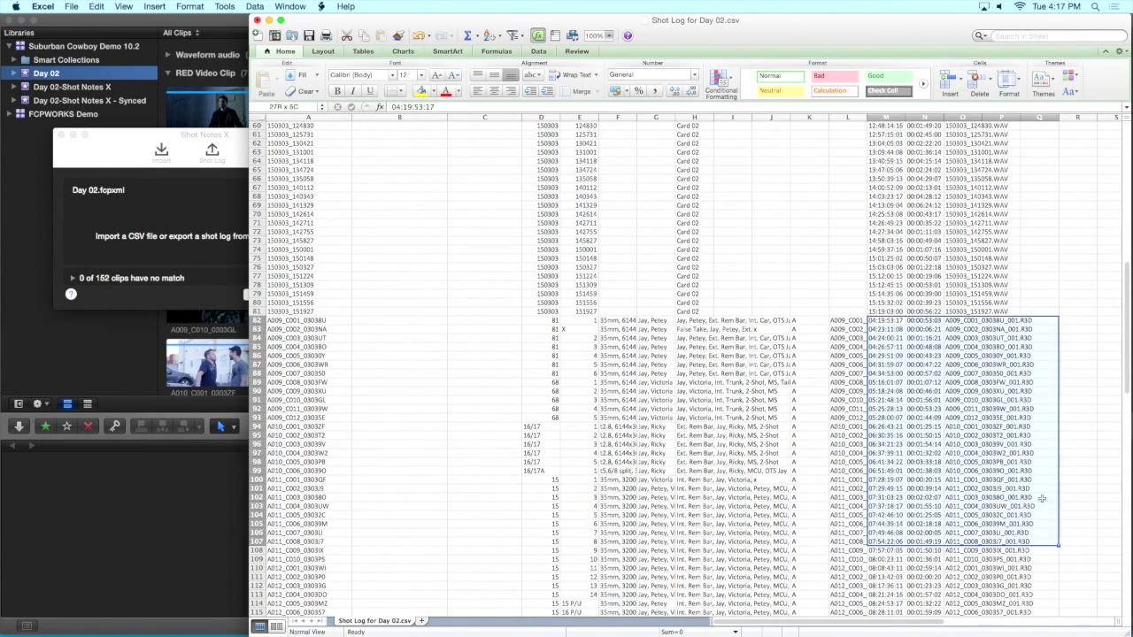
click(1053, 295)
click(534, 320)
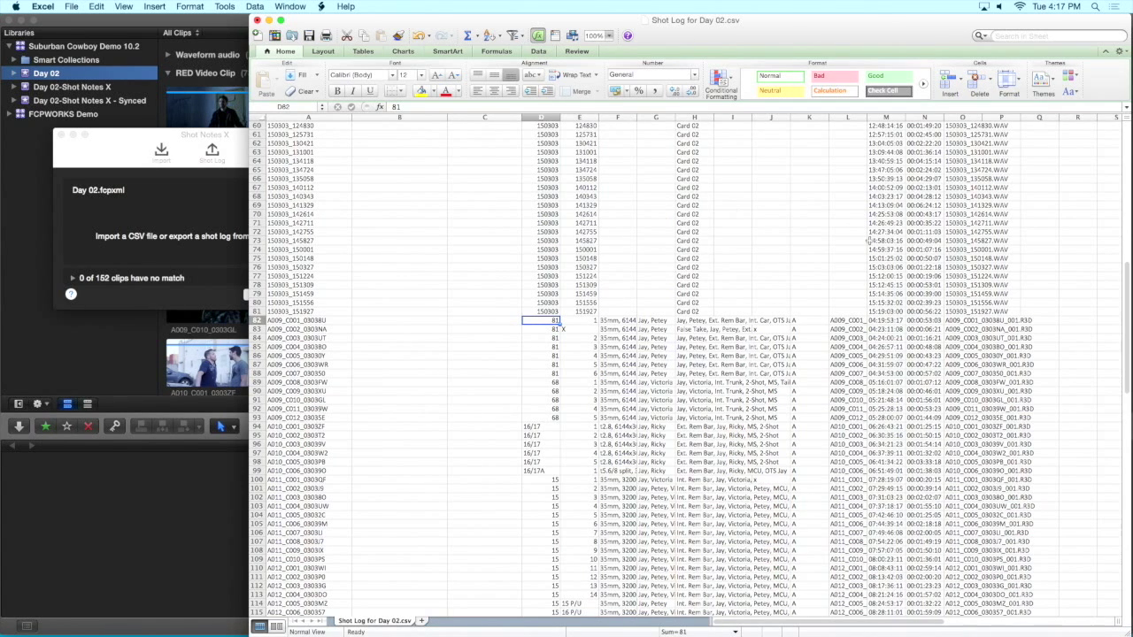
scroll(800, 156, down, 3)
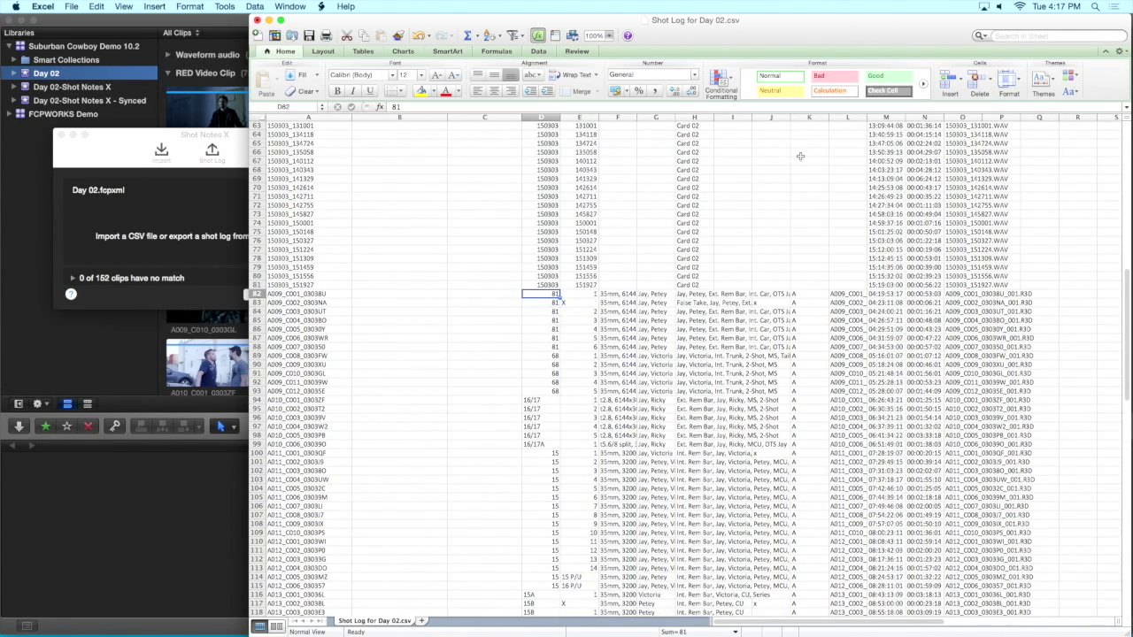
scroll(800, 156, down, 1)
click(809, 276)
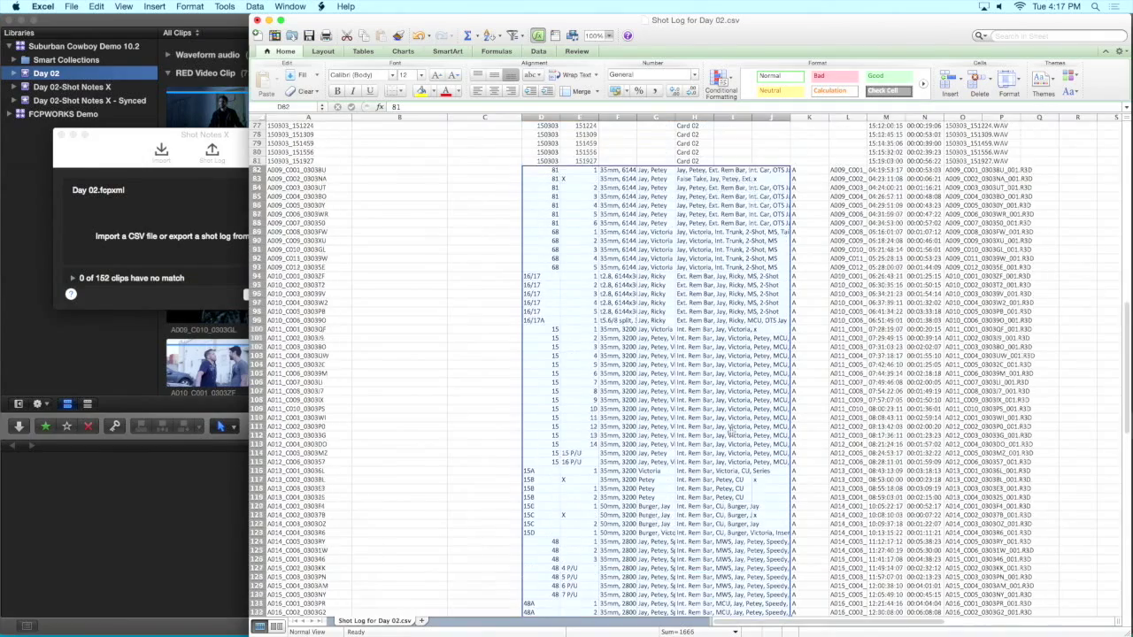
scroll(731, 431, up, 4)
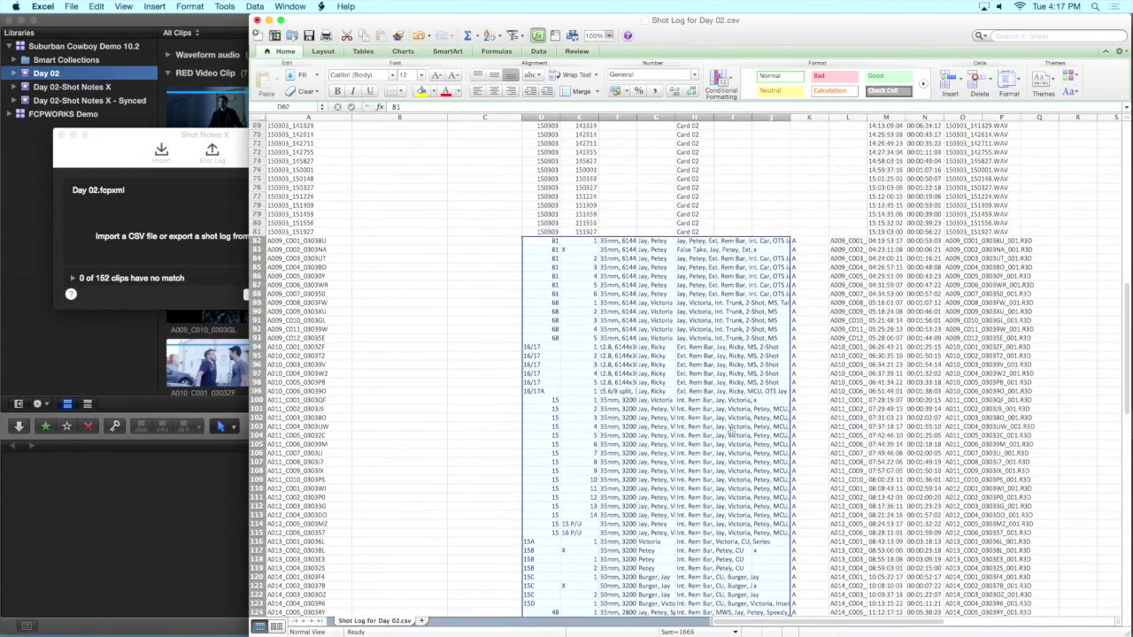
Widen columns F and H to reveal their full notes, and clear the highlight by selecting cell G81
drag(639, 120, 731, 118)
drag(811, 117, 926, 116)
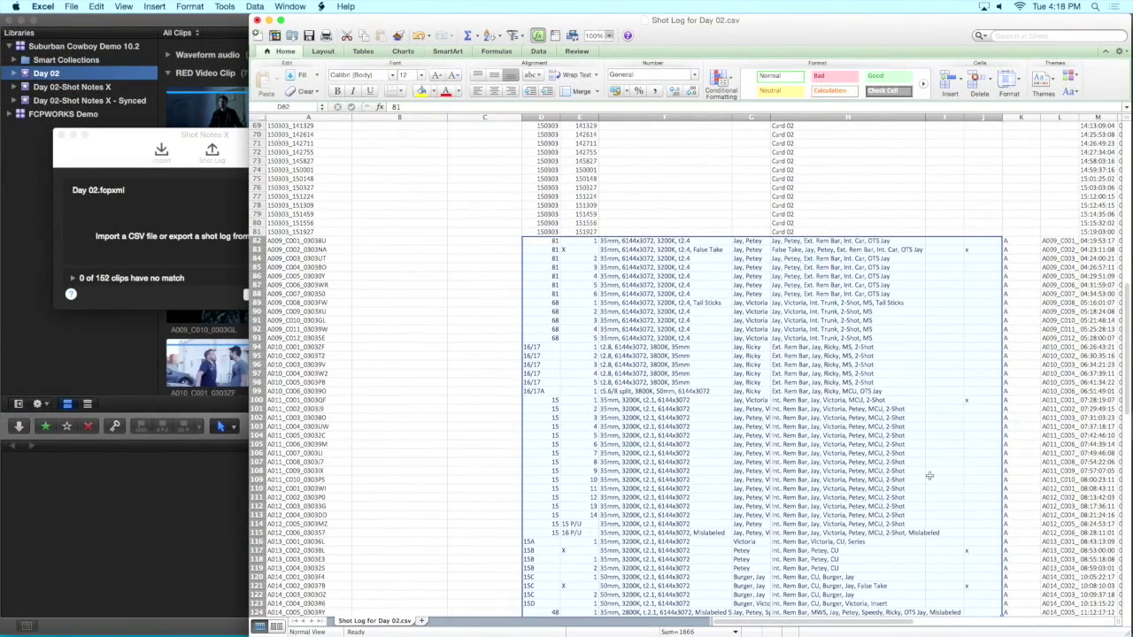
click(716, 231)
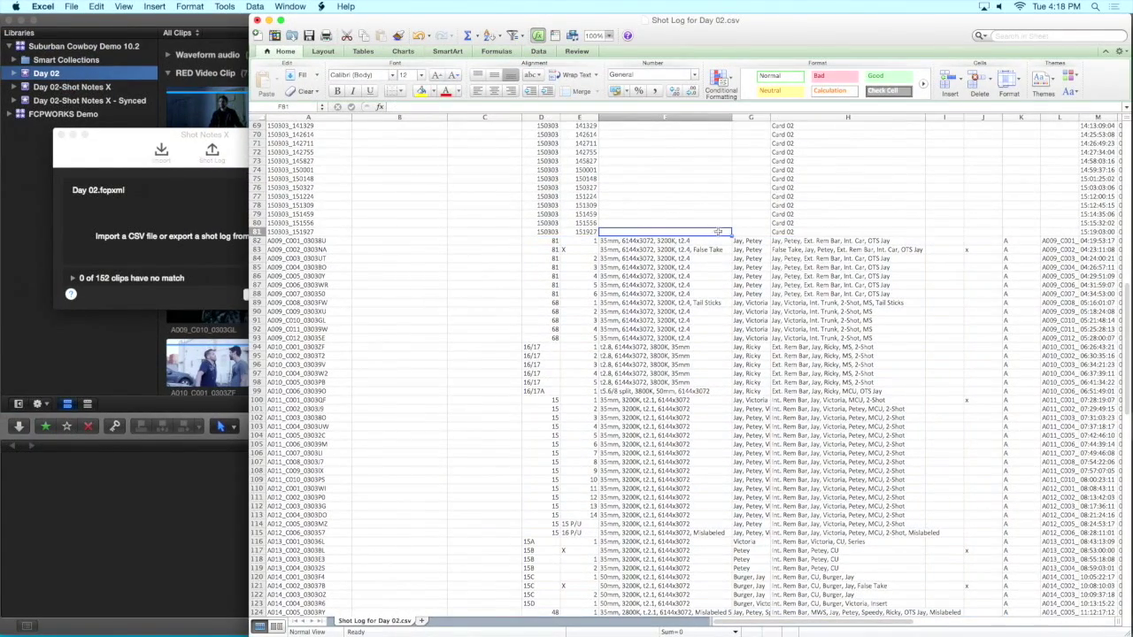
click(745, 232)
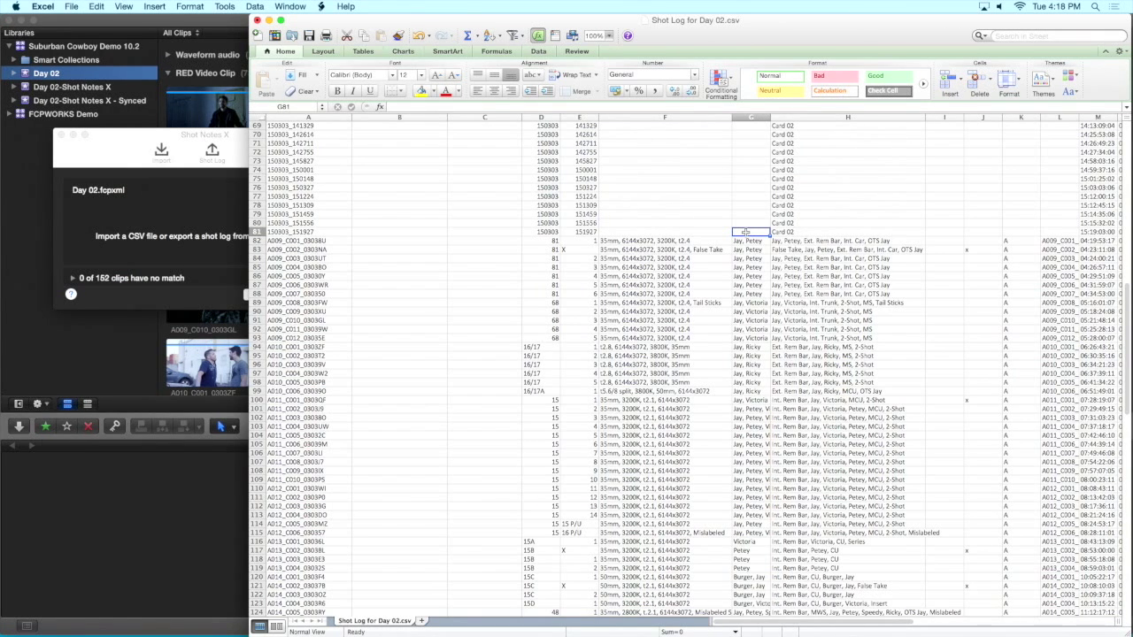
Move the shot log spreadsheet until its window controls are accessible and close it
drag(284, 20, 232, 18)
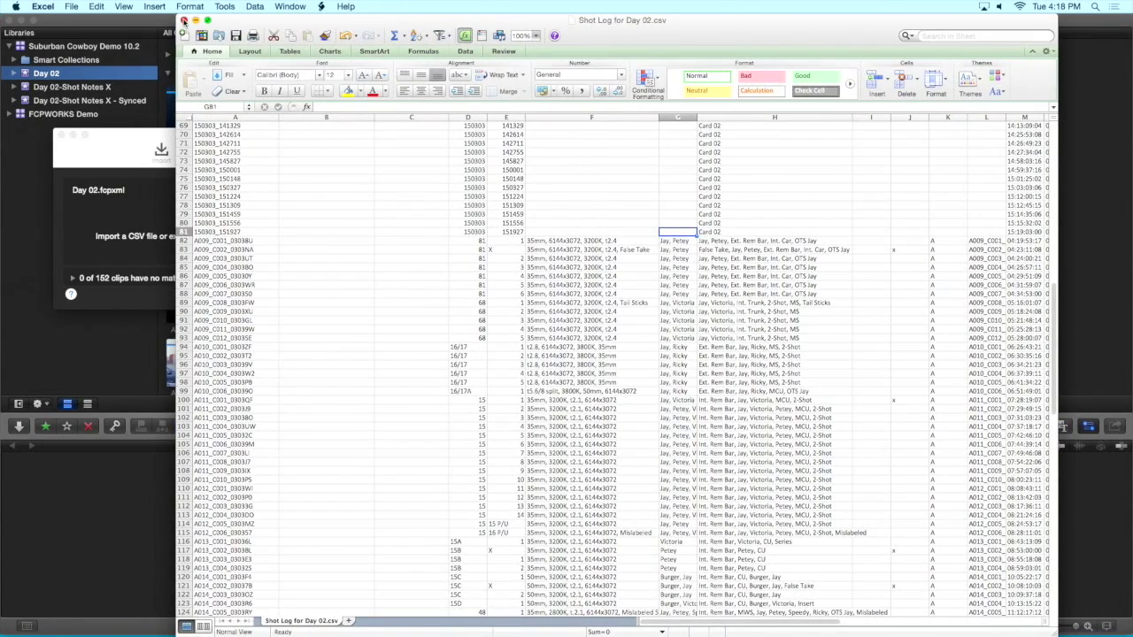
click(183, 20)
click(576, 99)
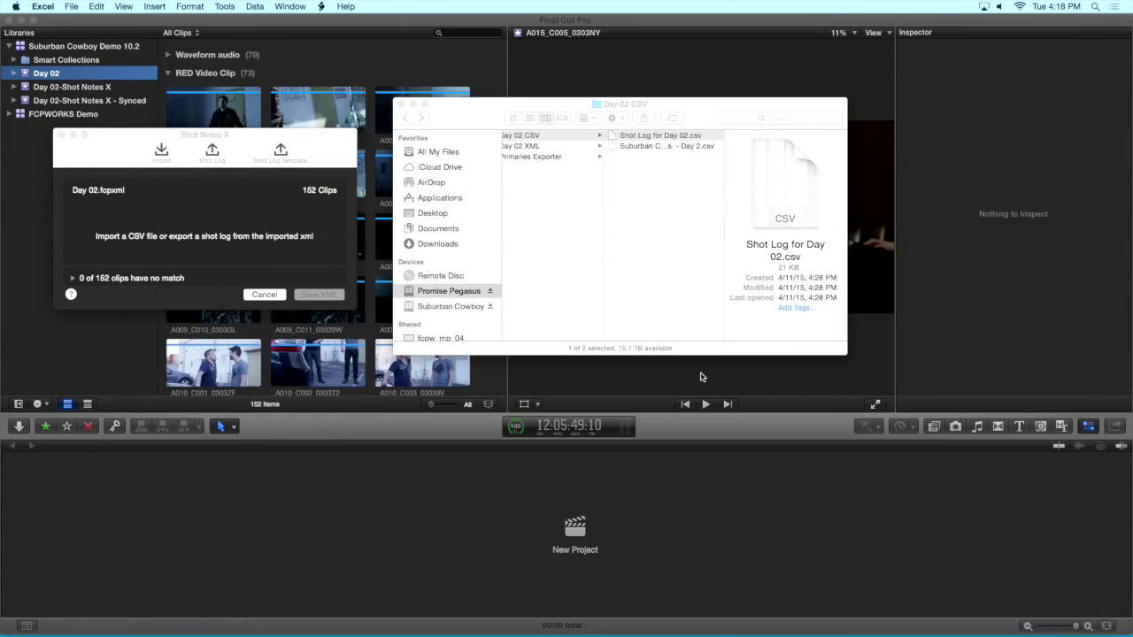
Load Shot Log for Day 02.csv into Shot Notes X and move its window clear of the clip browser
click(626, 138)
drag(614, 135, 149, 225)
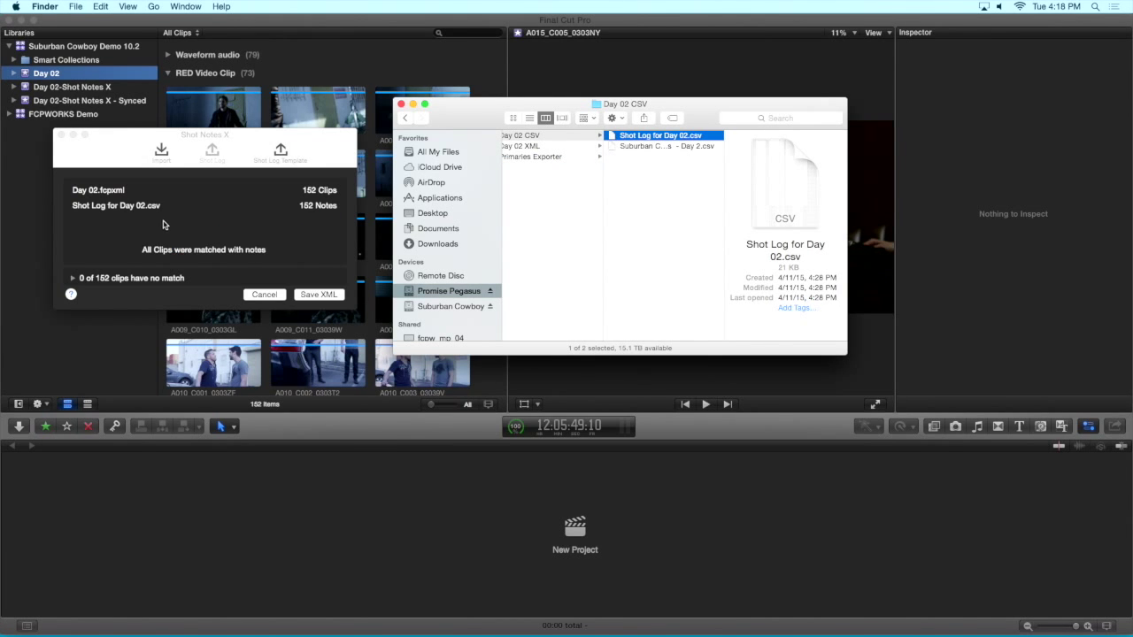
drag(110, 146, 532, 333)
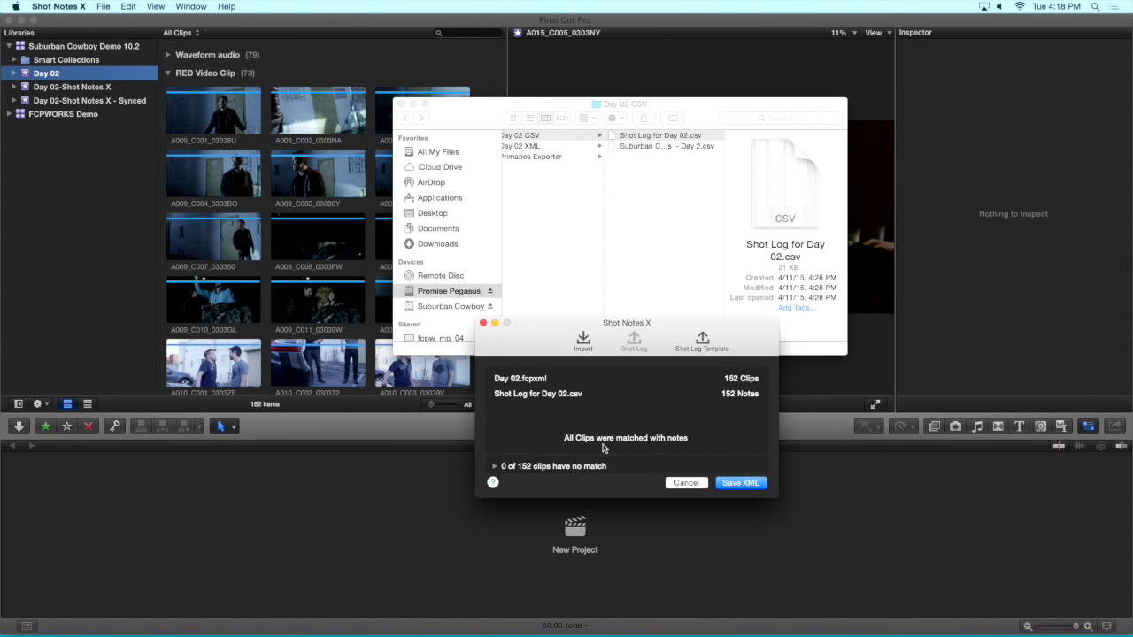
Save the updated XML as Day 02-Shot Notes X.fcpxml in Promise Pegasus > Suburban Cowboy > Documents > Day 02 XML, replacing the existing file
click(739, 483)
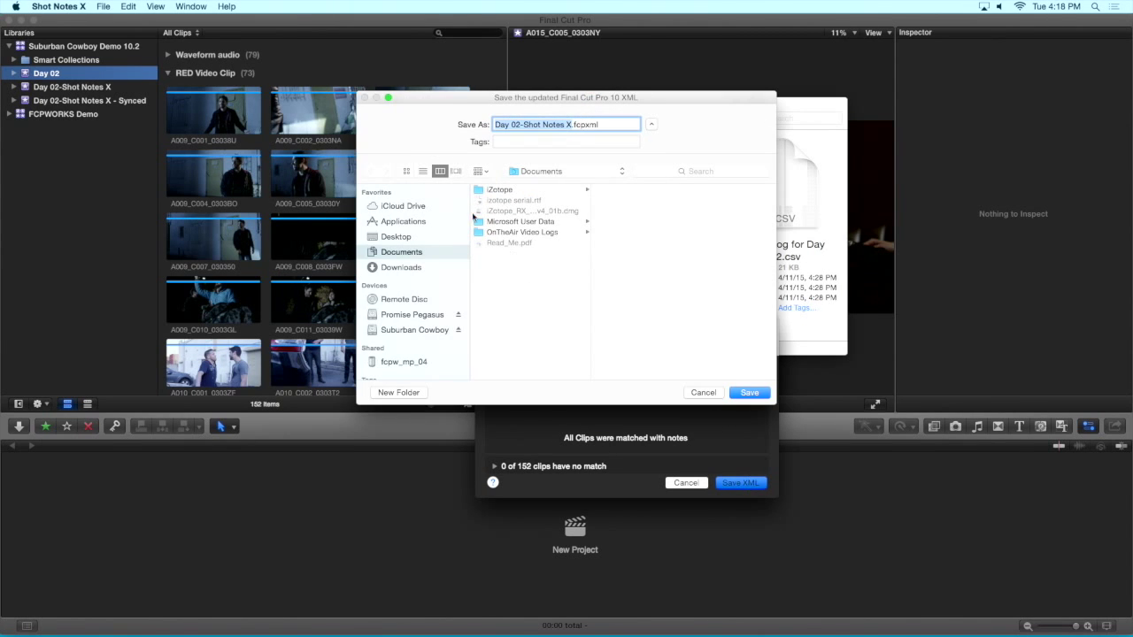
click(405, 330)
click(418, 315)
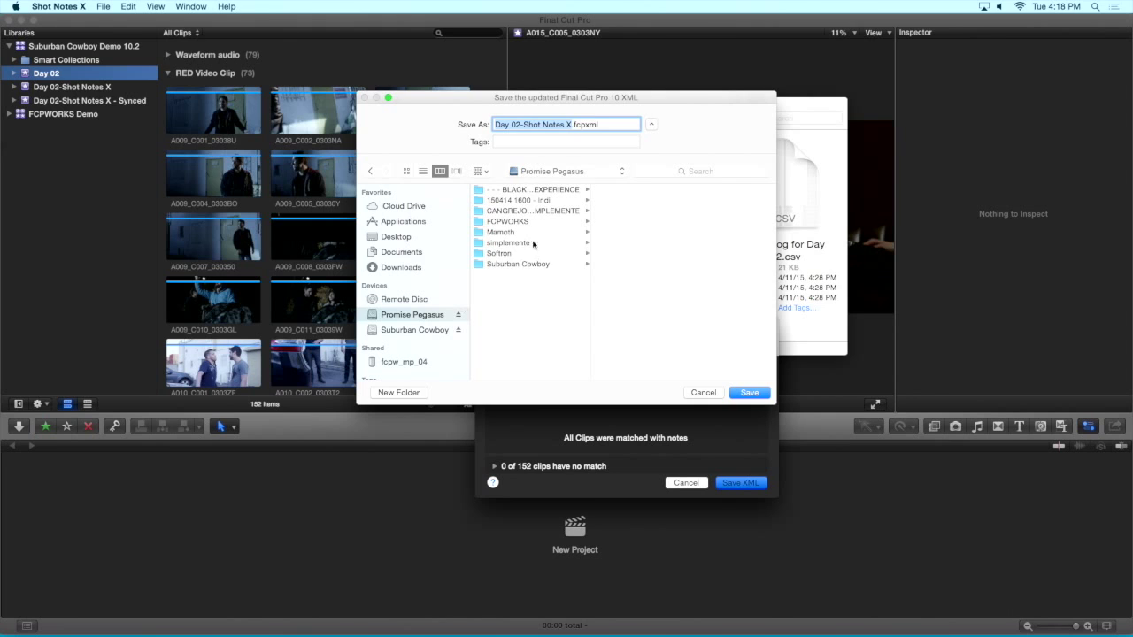
click(519, 264)
click(637, 190)
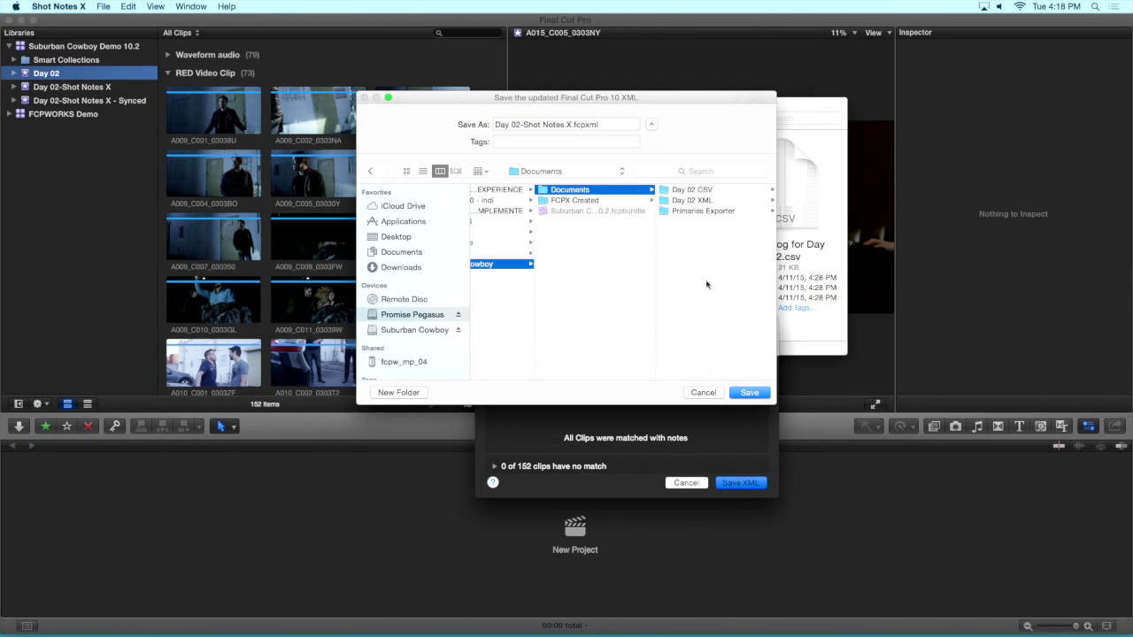
click(689, 201)
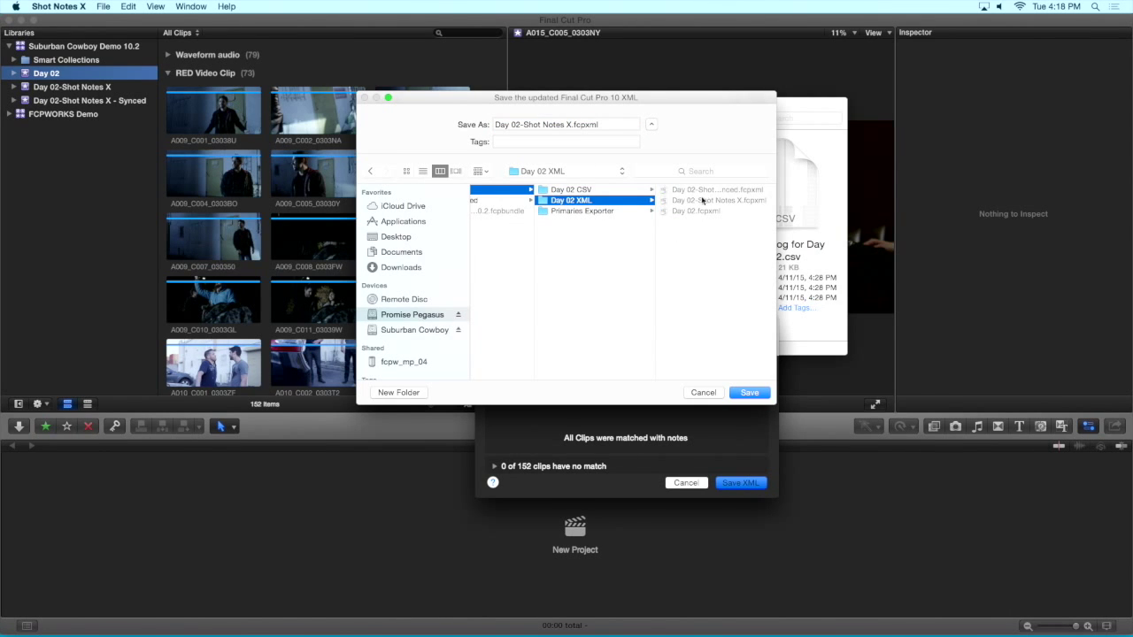
click(749, 393)
click(652, 176)
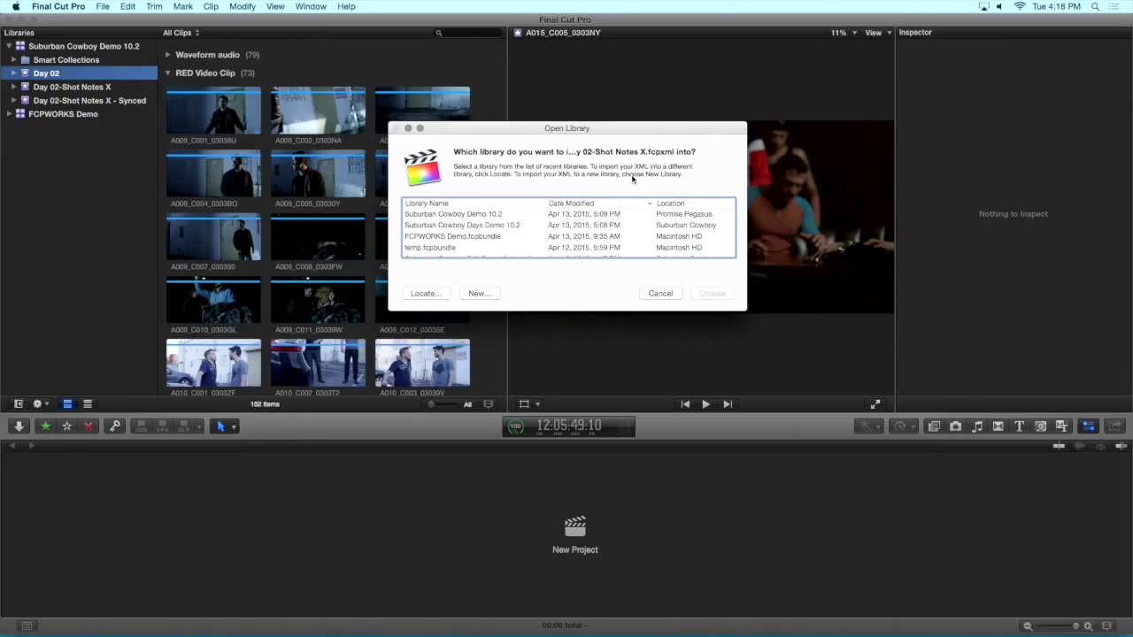
Import the updated XML into the Suburban Cowboy Demo 10.2 library and select clip 81-1_A
click(712, 293)
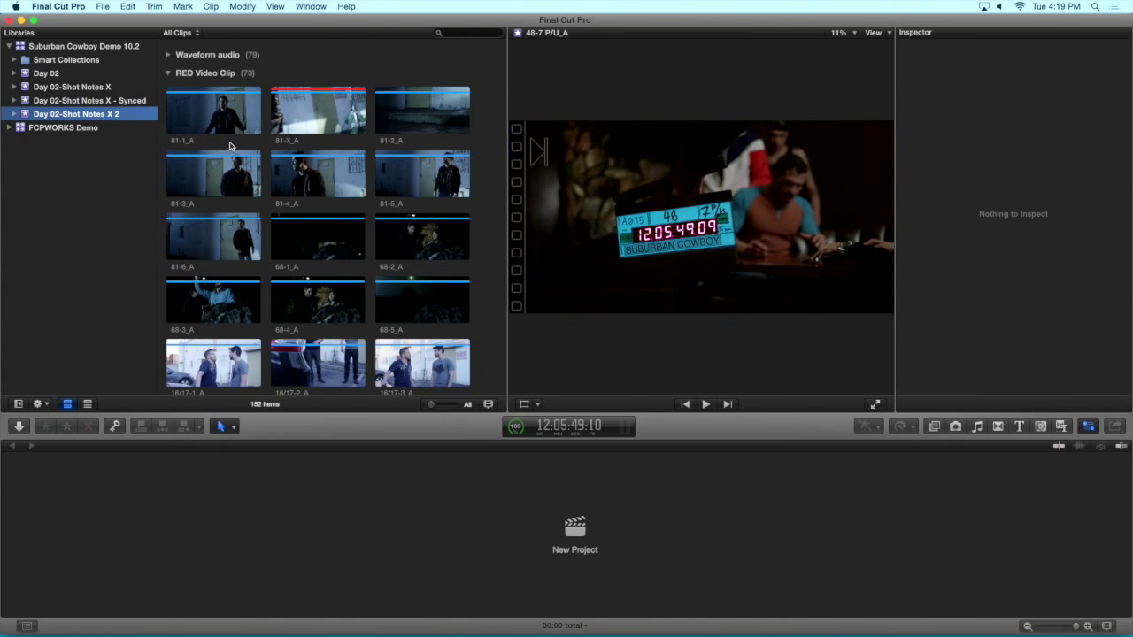
scroll(229, 146, down, 3)
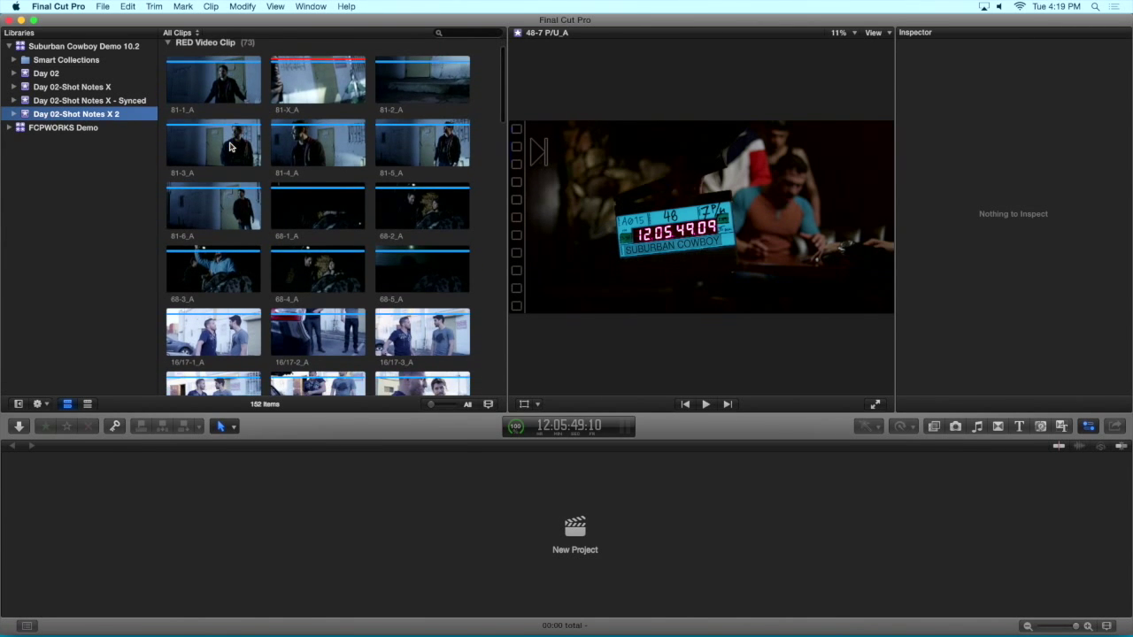
scroll(229, 146, down, 1)
click(205, 85)
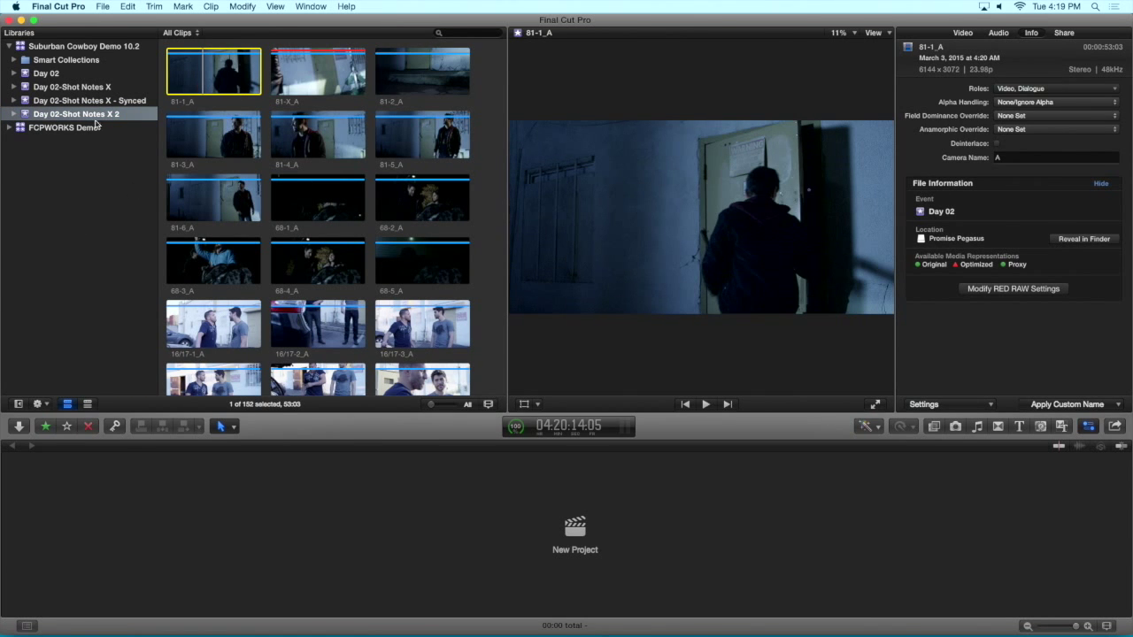
Expand the Day 02-Shot Notes X 2 event's keyword collections and show the clips as a list
click(14, 114)
scroll(90, 207, down, 1)
scroll(89, 206, down, 5)
scroll(100, 214, down, 2)
click(87, 404)
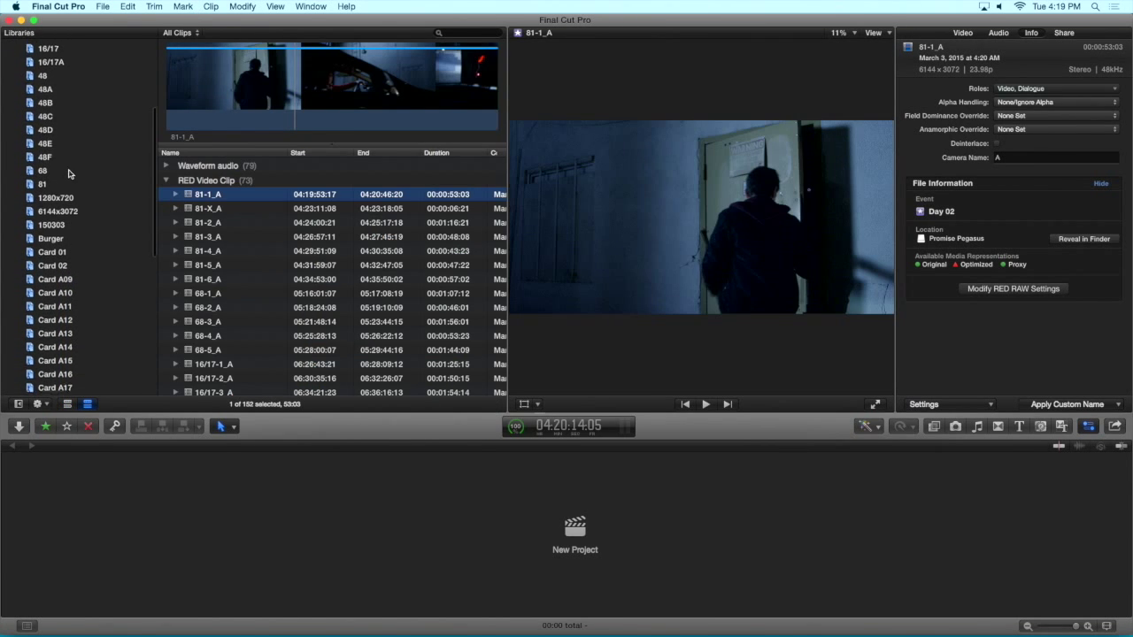
scroll(70, 174, down, 8)
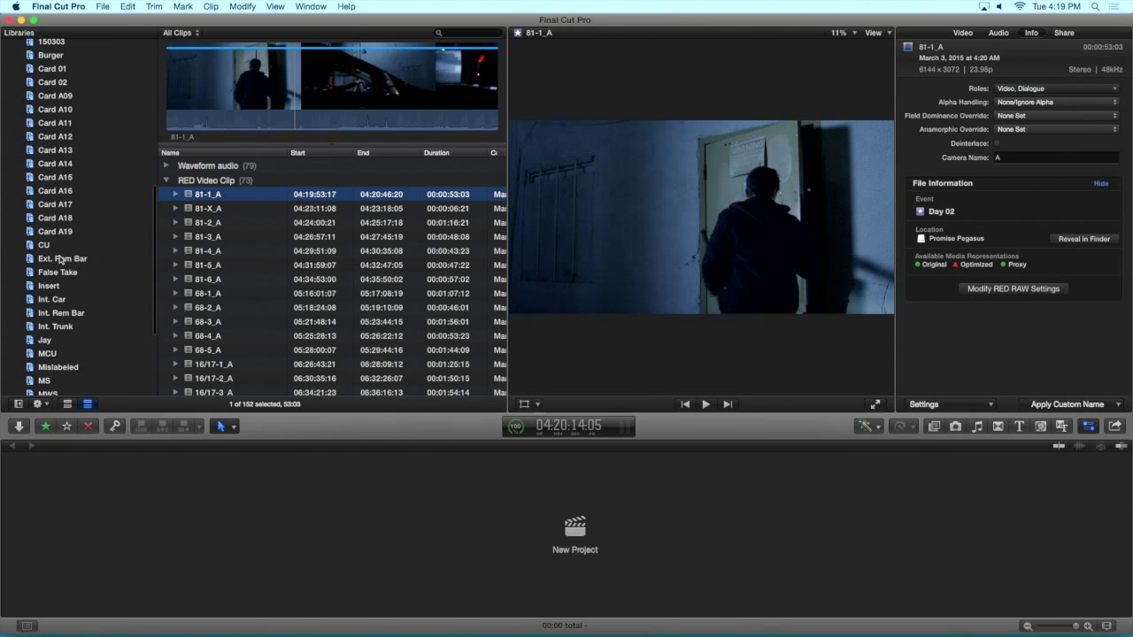
View the clips in the Ext. Rem Bar, Jay, OTS Jay and OTS Ricky keyword collections
click(61, 258)
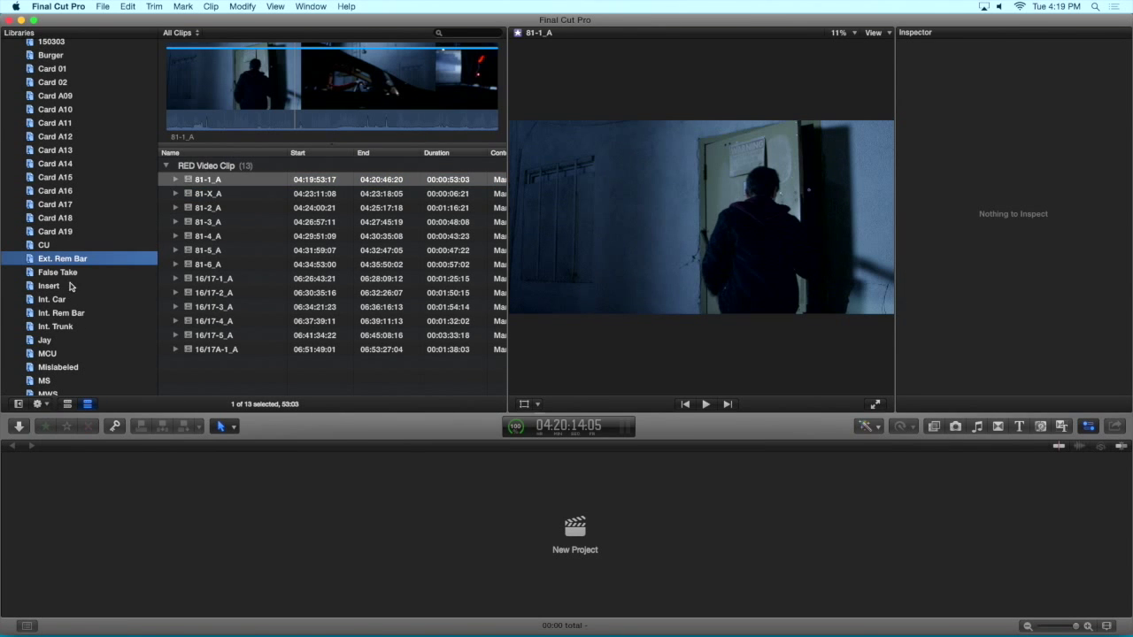
click(53, 346)
scroll(60, 326, down, 4)
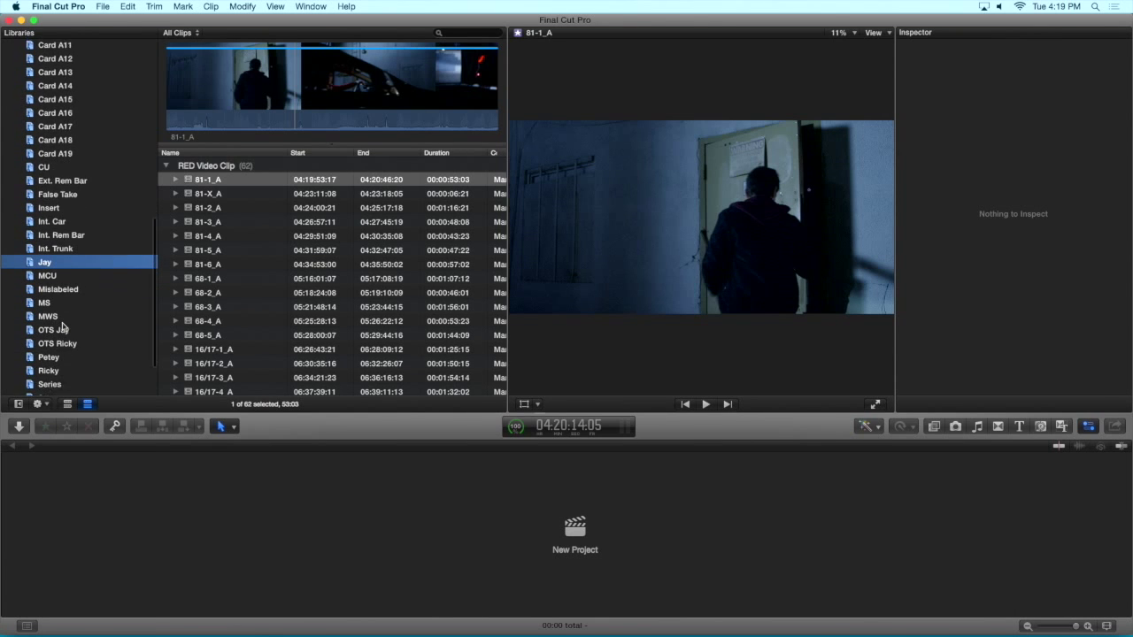
click(55, 312)
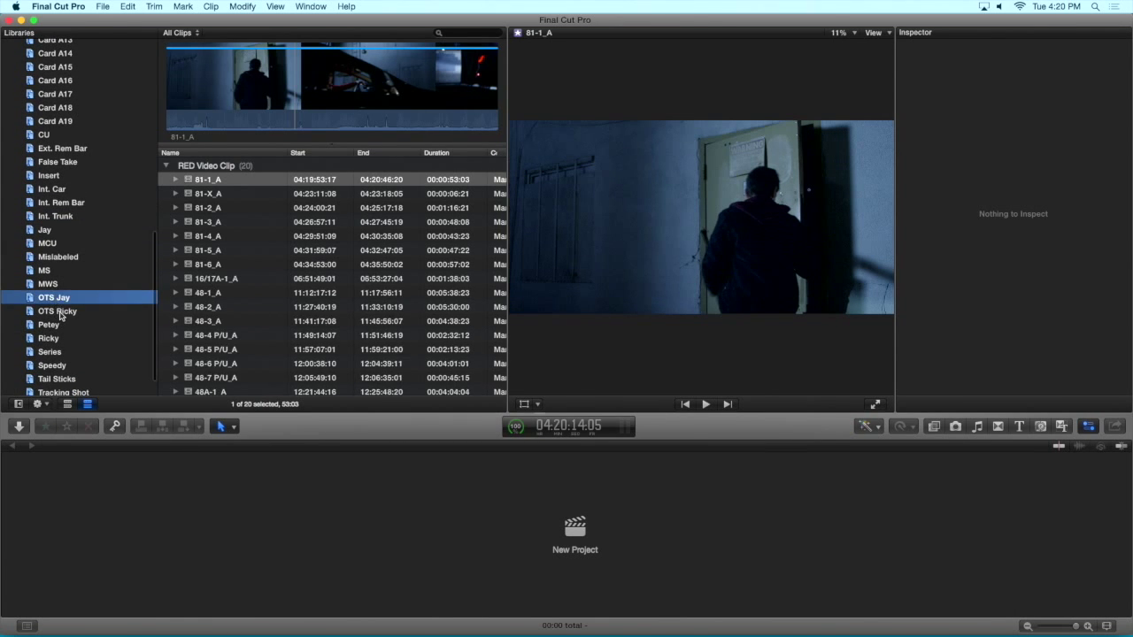
click(61, 314)
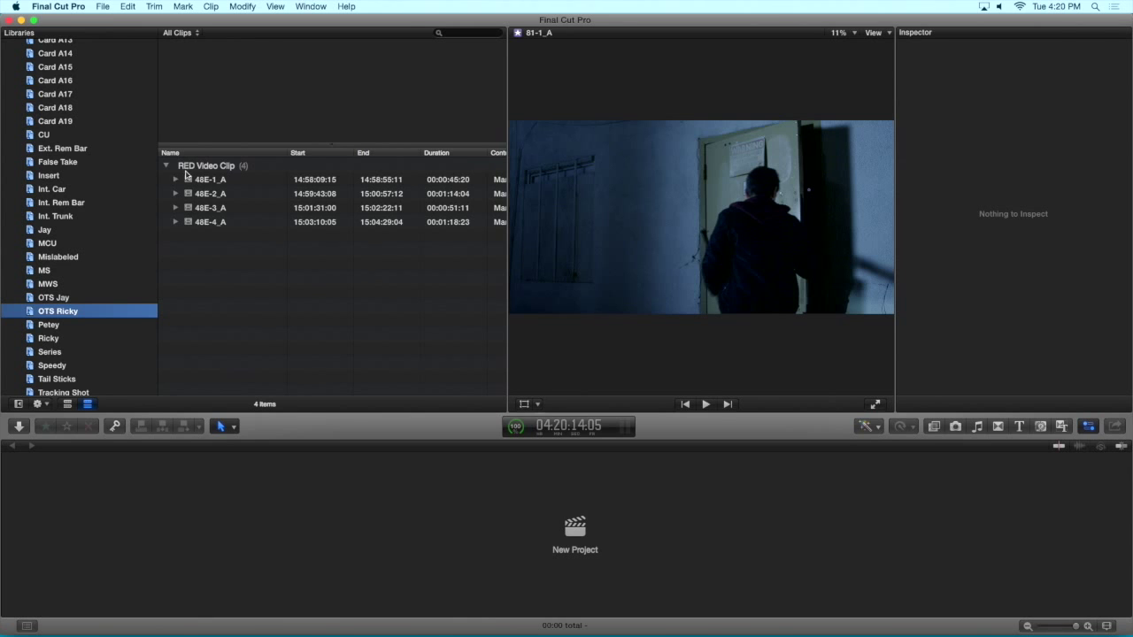
Try the Scene/Shot/Take/Angle custom name on clip 48E-1_A and undo the renaming
click(191, 180)
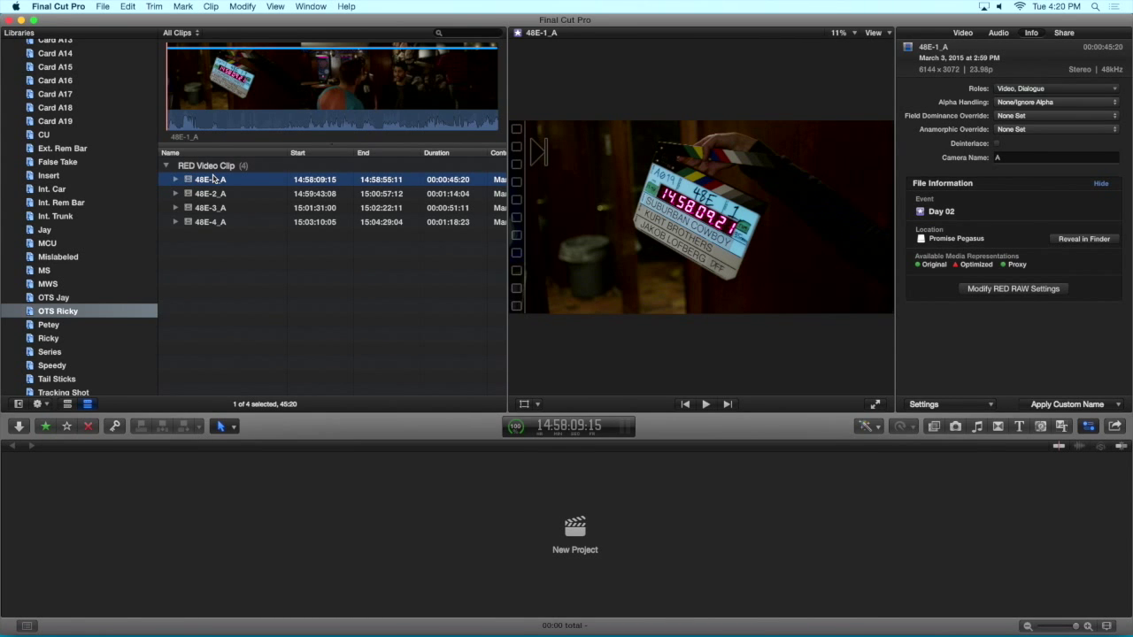
click(242, 6)
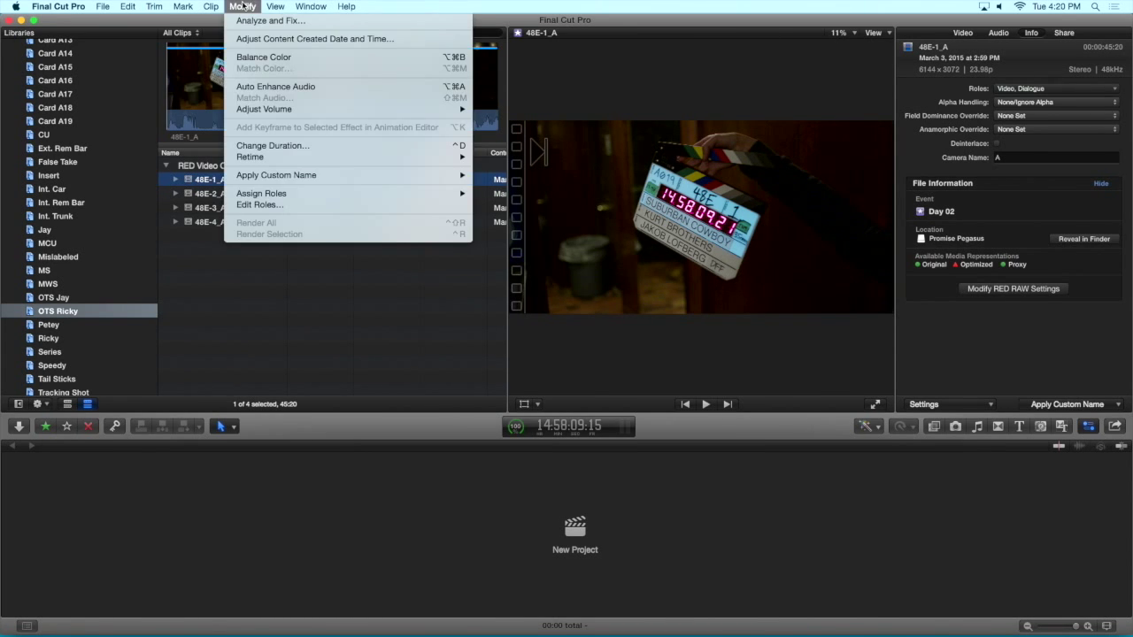
mouse_move(341, 177)
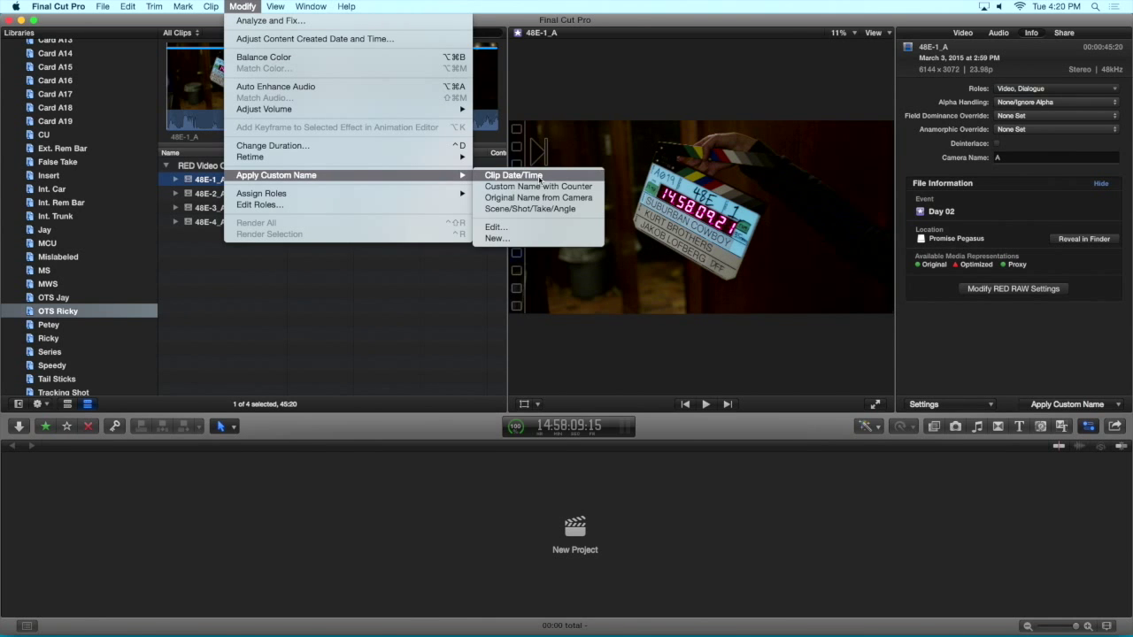
click(533, 210)
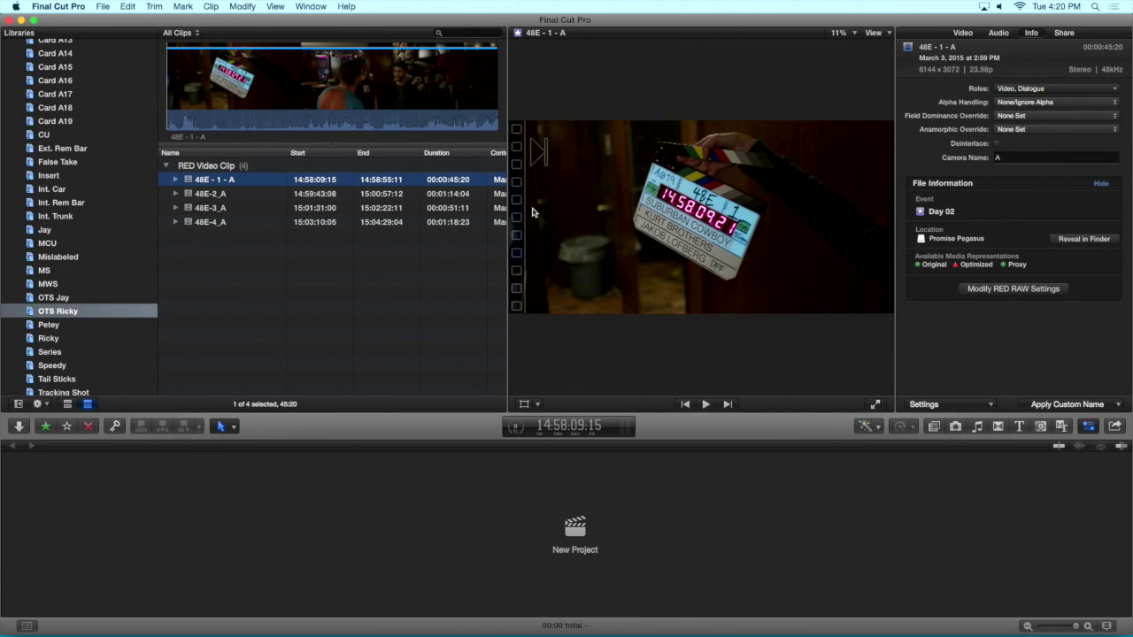
key(super+z)
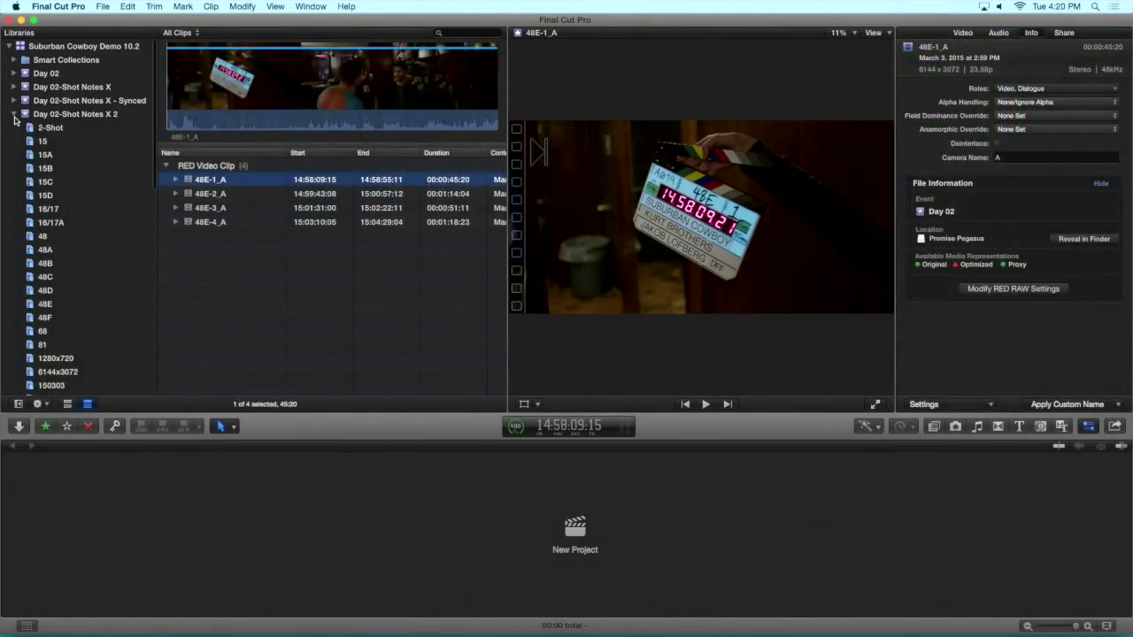
Collapse the Day 02-Shot Notes X 2 event, select the Day 02-Shot Notes X event, and check the Export XML option
click(15, 115)
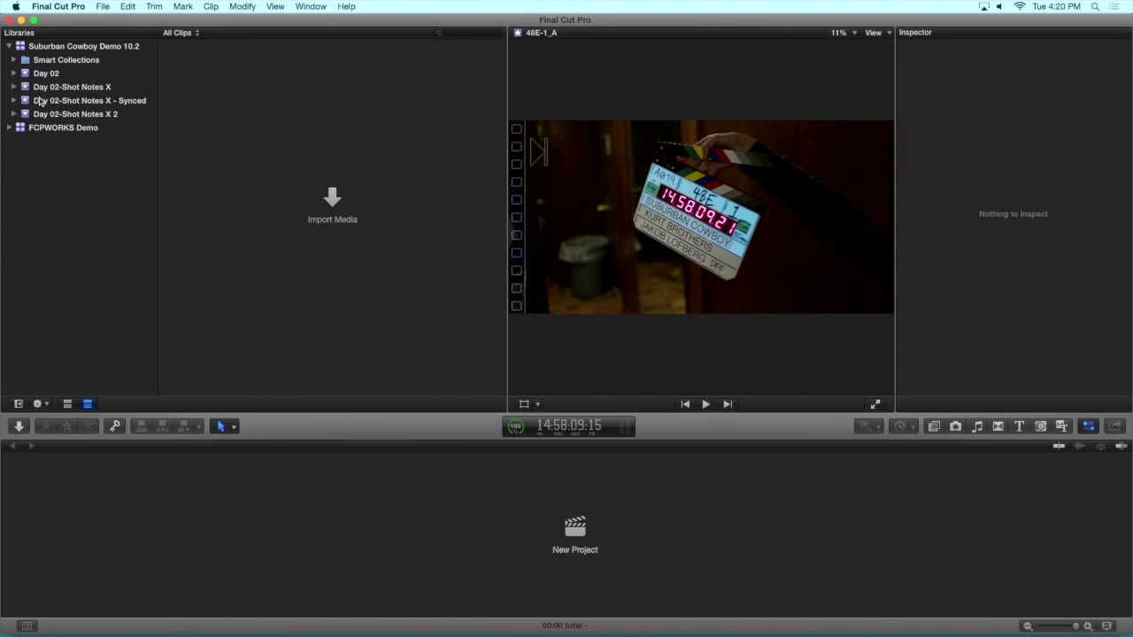
click(25, 88)
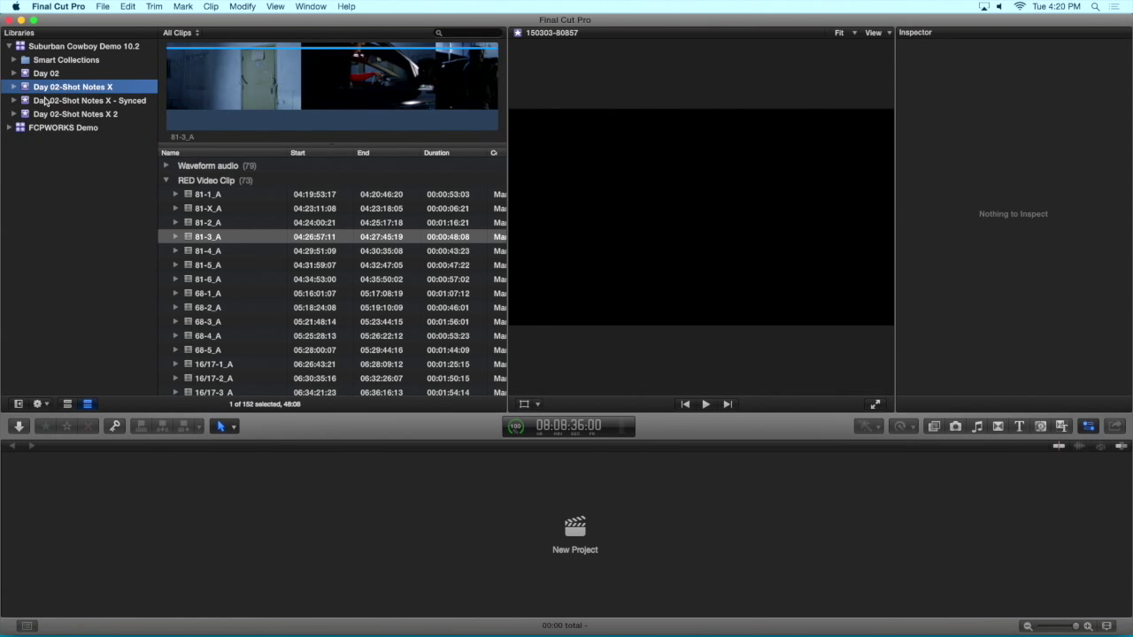
click(101, 7)
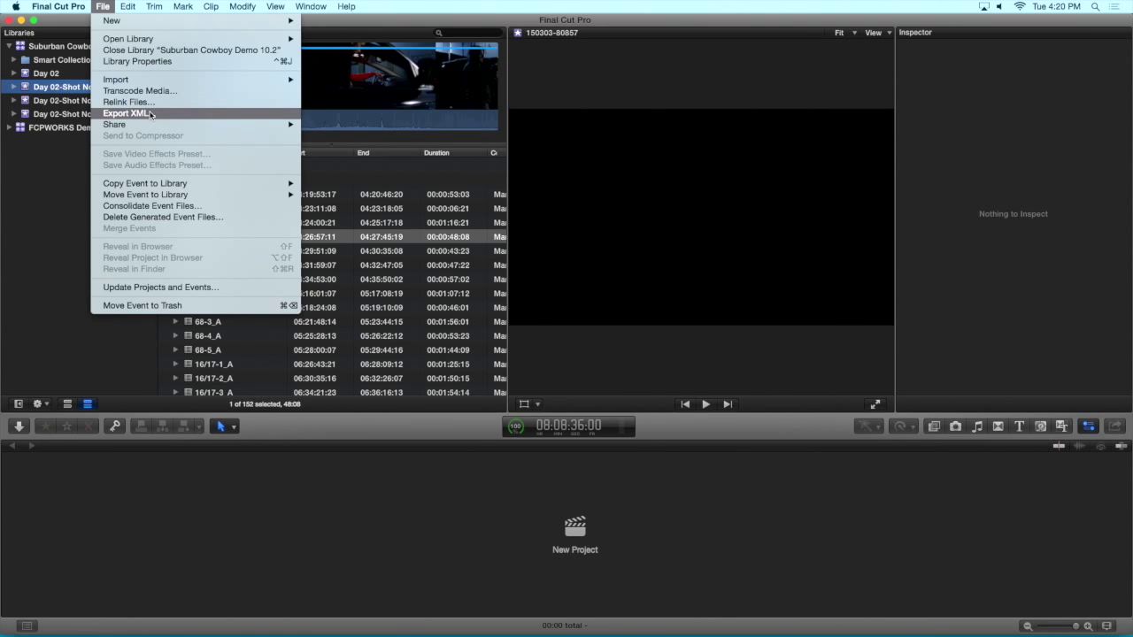
click(29, 88)
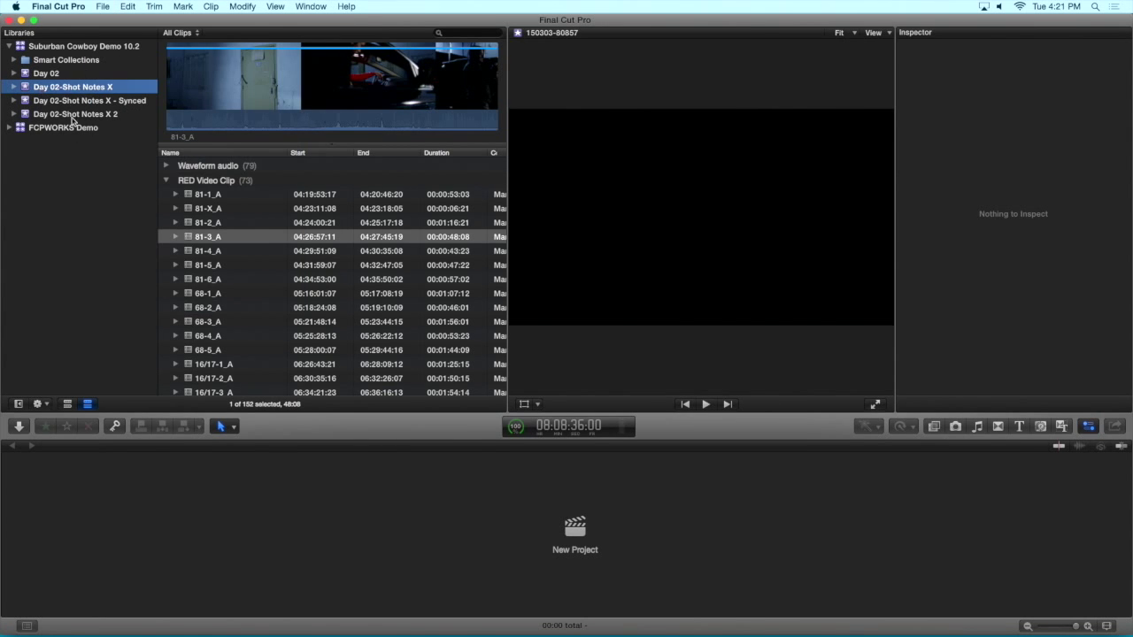
Check the audio clips in the Waveform audio group, collapse it, and reselect the Day 02-Shot Notes X event
click(167, 167)
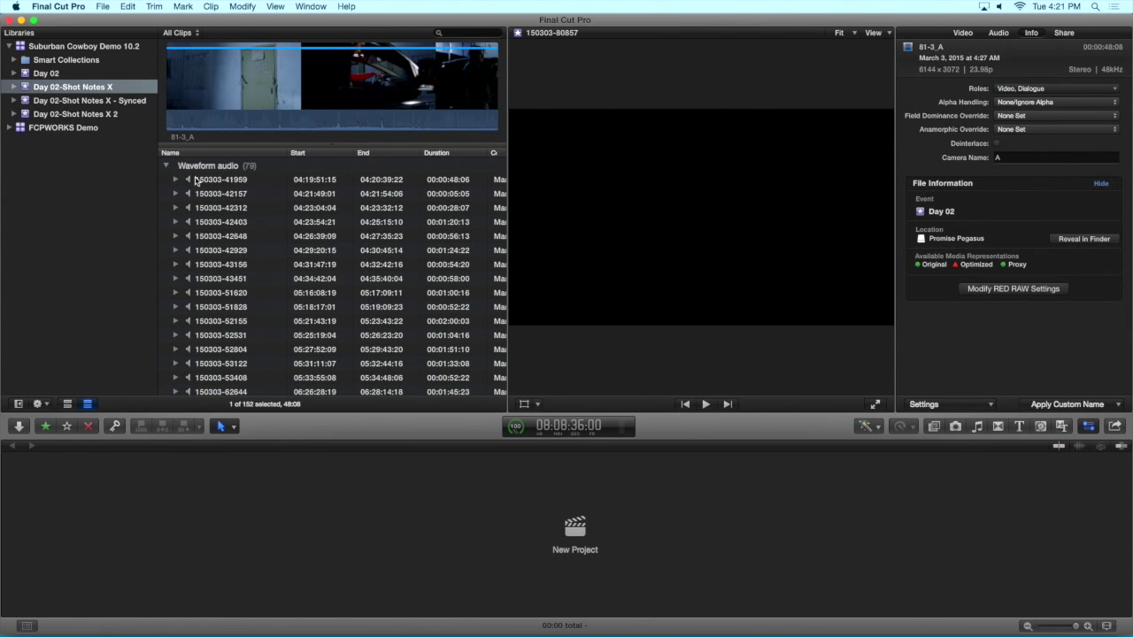
click(167, 166)
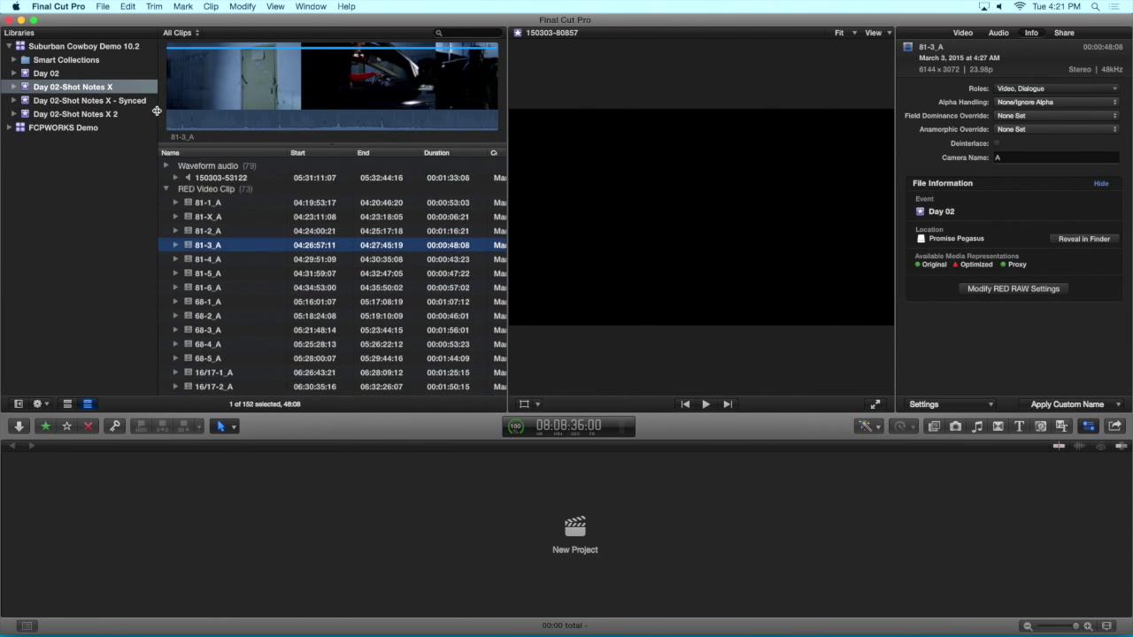
click(42, 100)
click(51, 88)
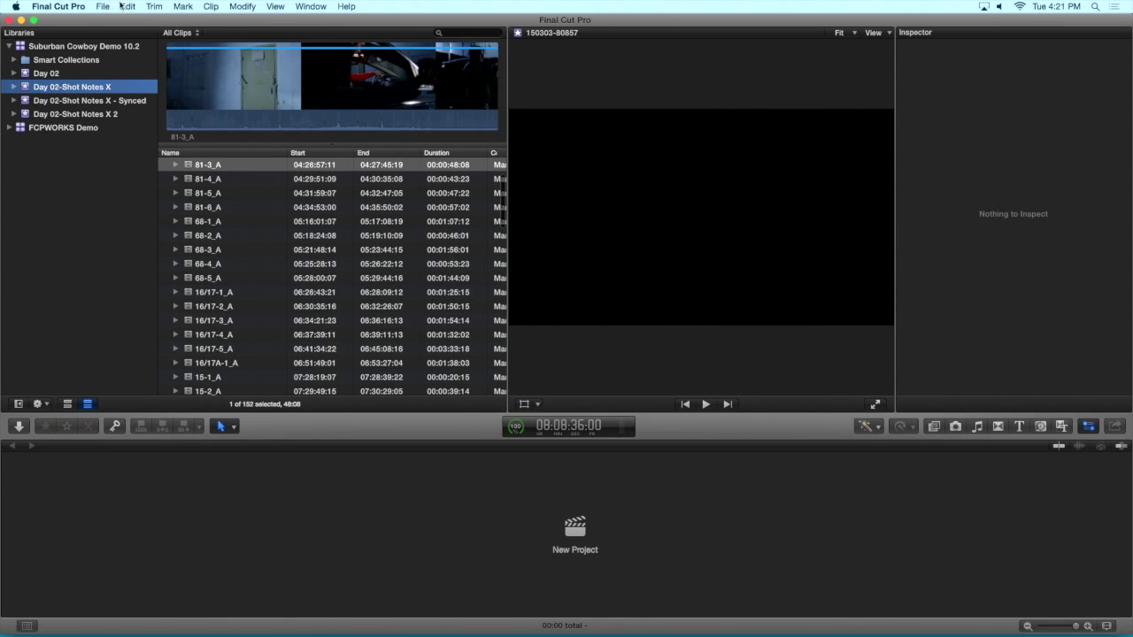
Switch to Finder and locate Day 02-Shot Notes X.fcpxml in the Day 02 XML folder
mouse_move(380, 631)
click(49, 616)
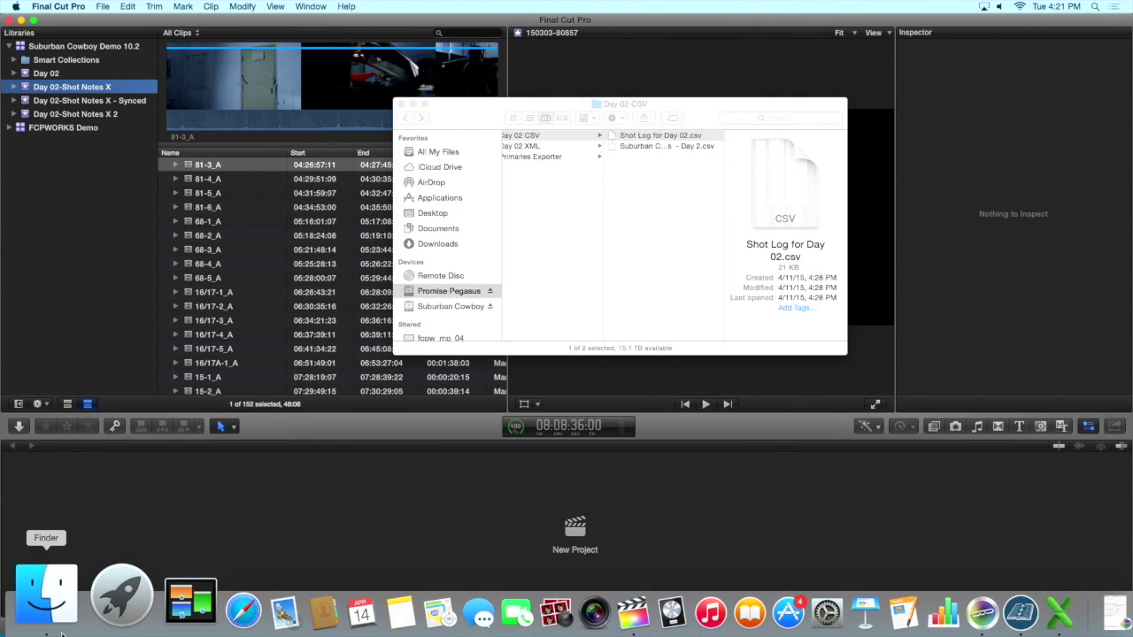
scroll(653, 168, left, 1)
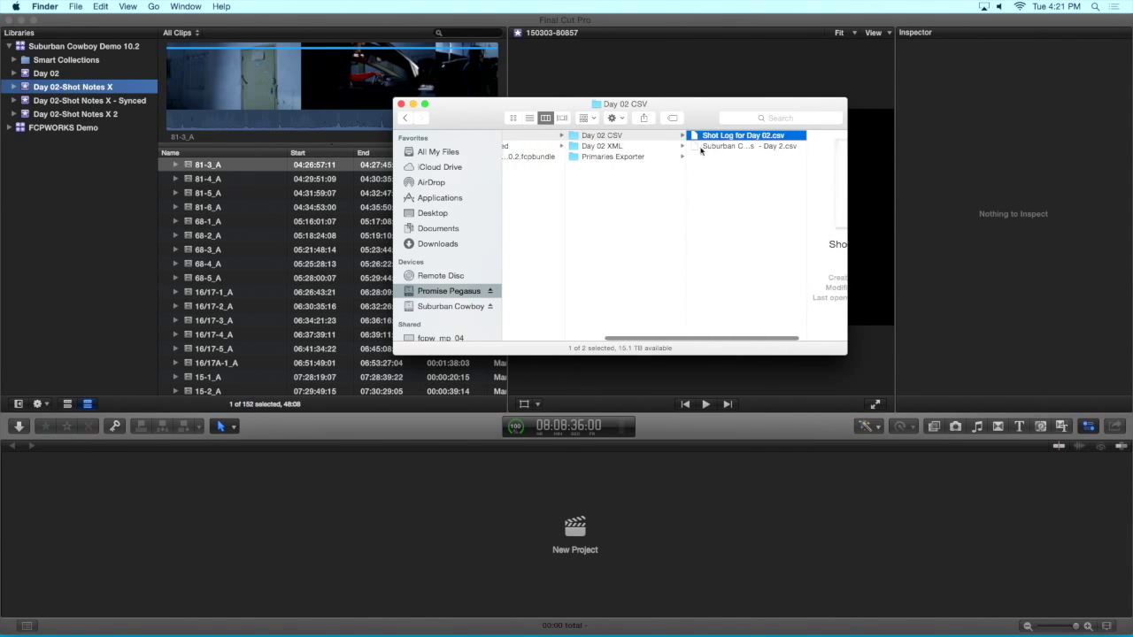
click(735, 146)
click(576, 148)
click(679, 147)
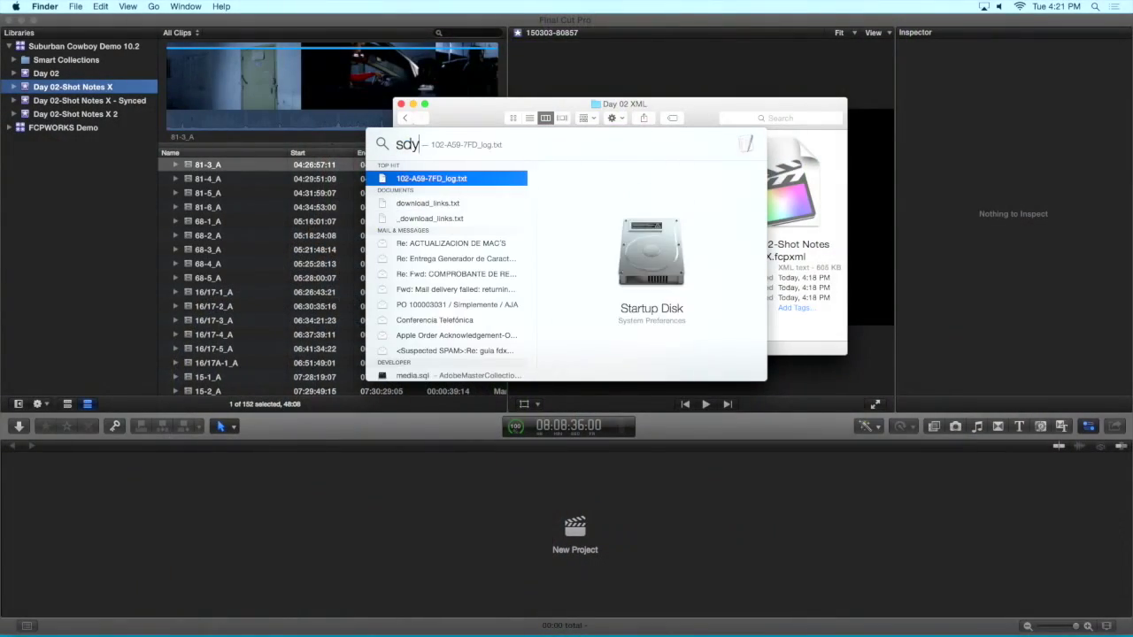
Search the Mac for Sync-N-Link X and launch it
key(BackSpace)
key(BackSpace)
text(ync)
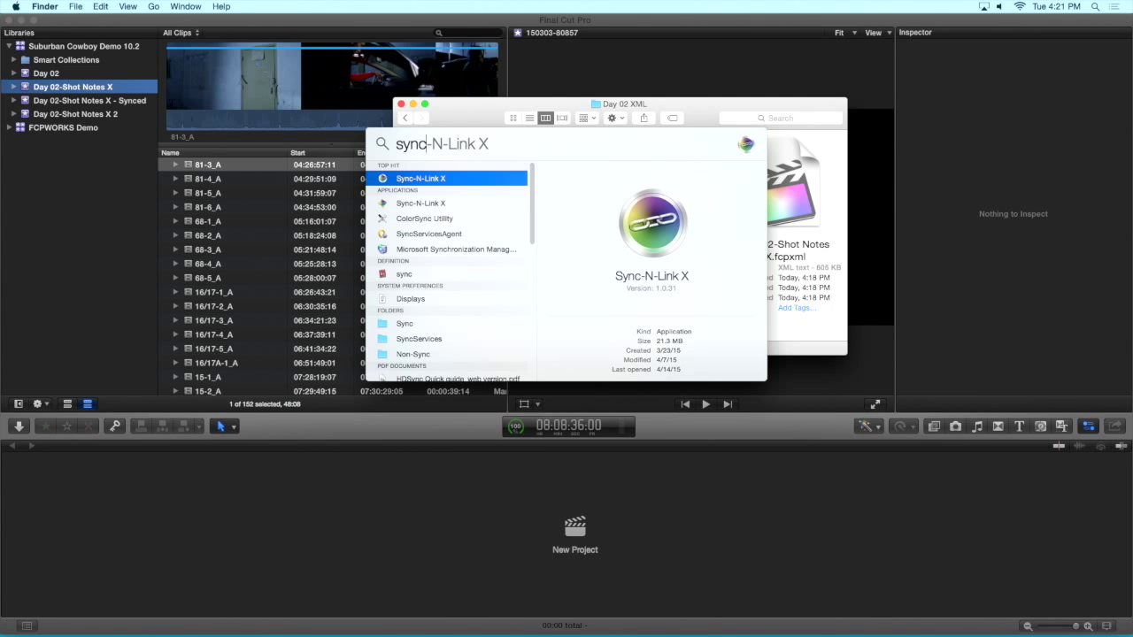
key(Return)
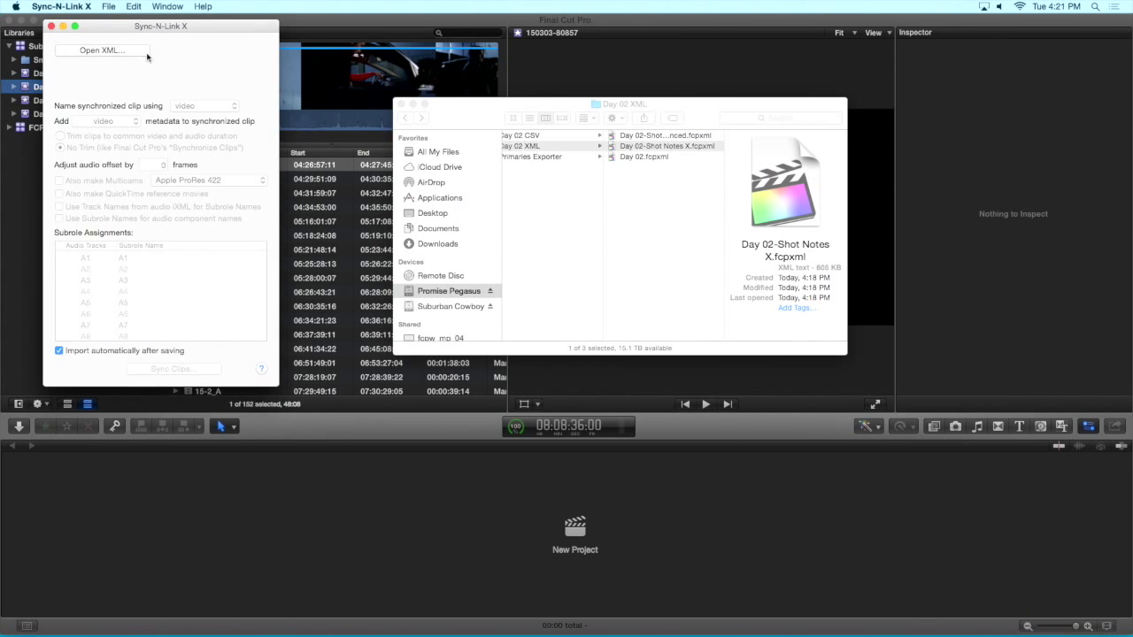
Load Day 02-Shot Notes X.fcpxml into Sync-N-Link X from the Day 02 XML folder on the Promise Pegasus drive
click(105, 50)
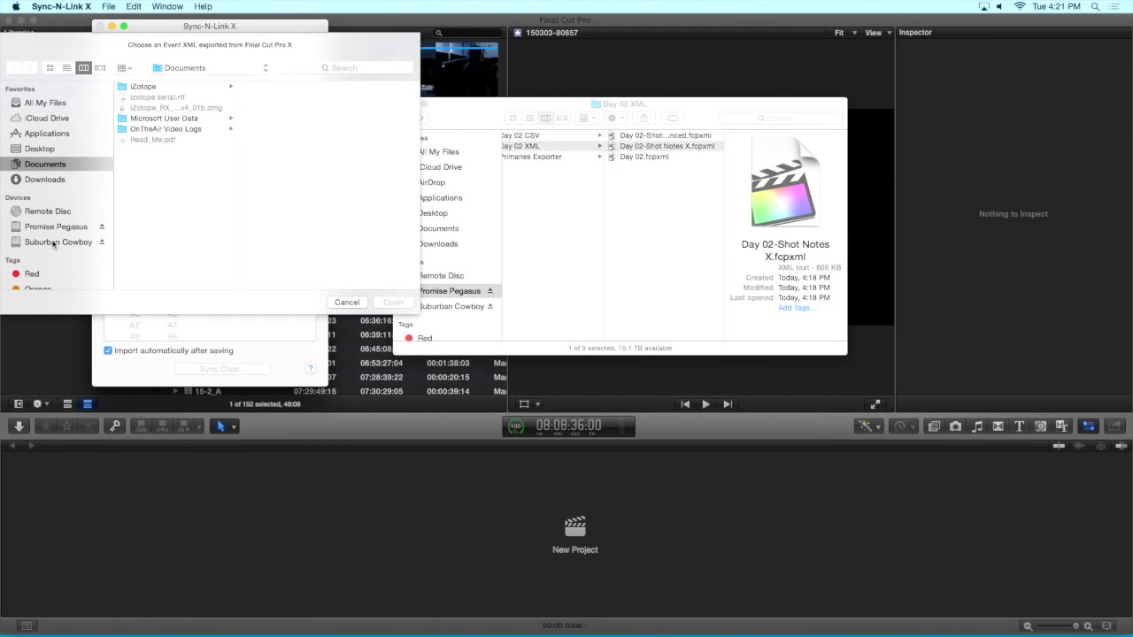
click(53, 244)
click(50, 228)
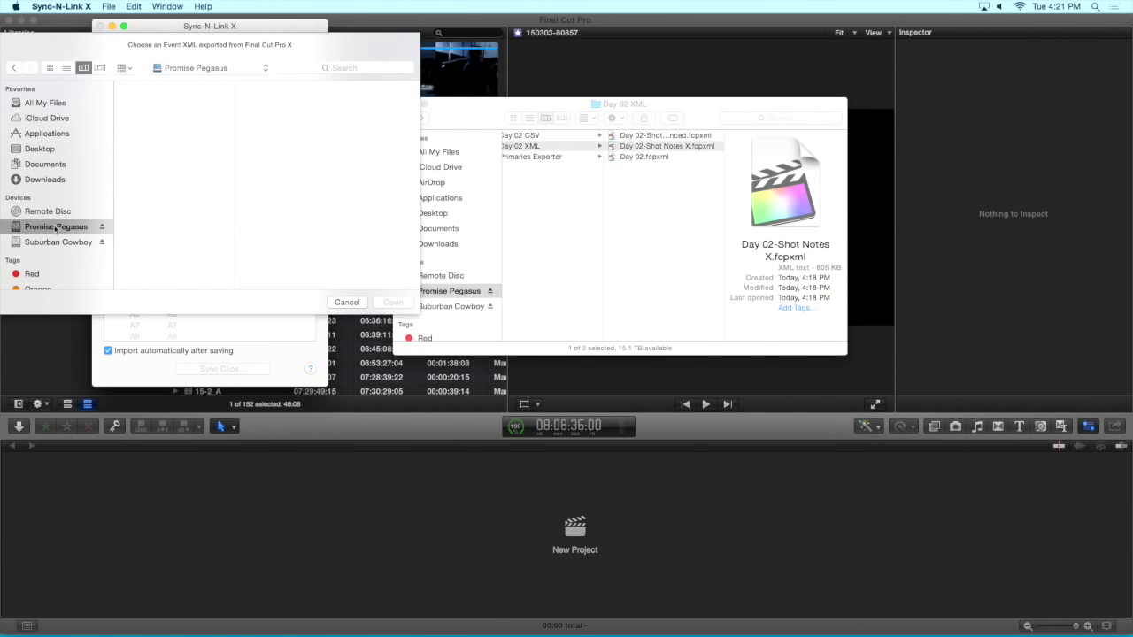
click(146, 162)
click(270, 87)
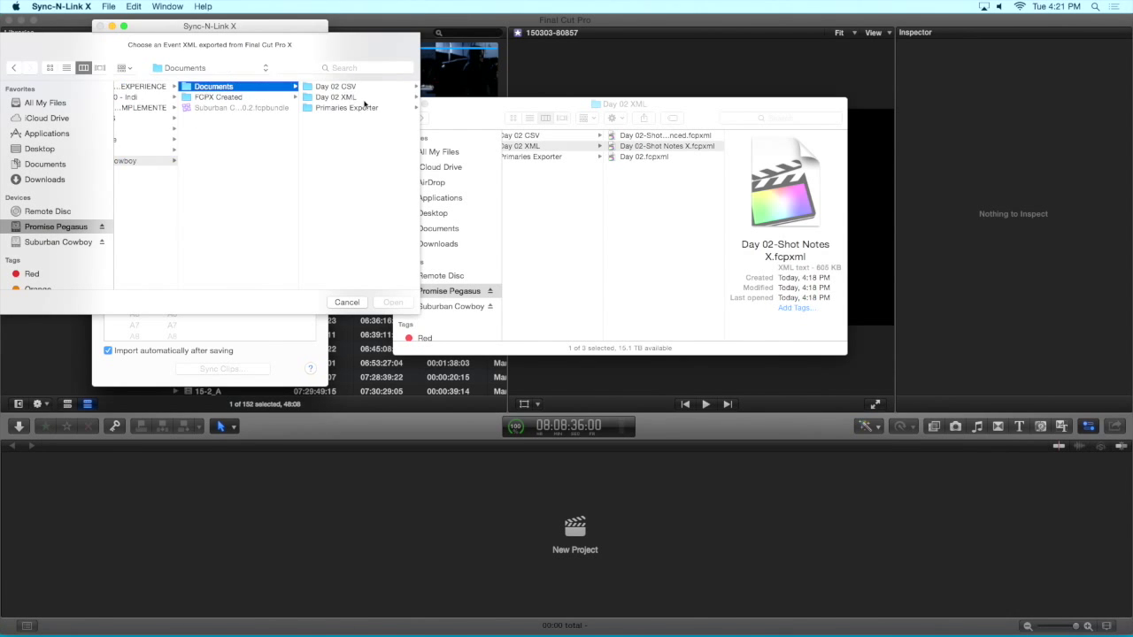
click(341, 97)
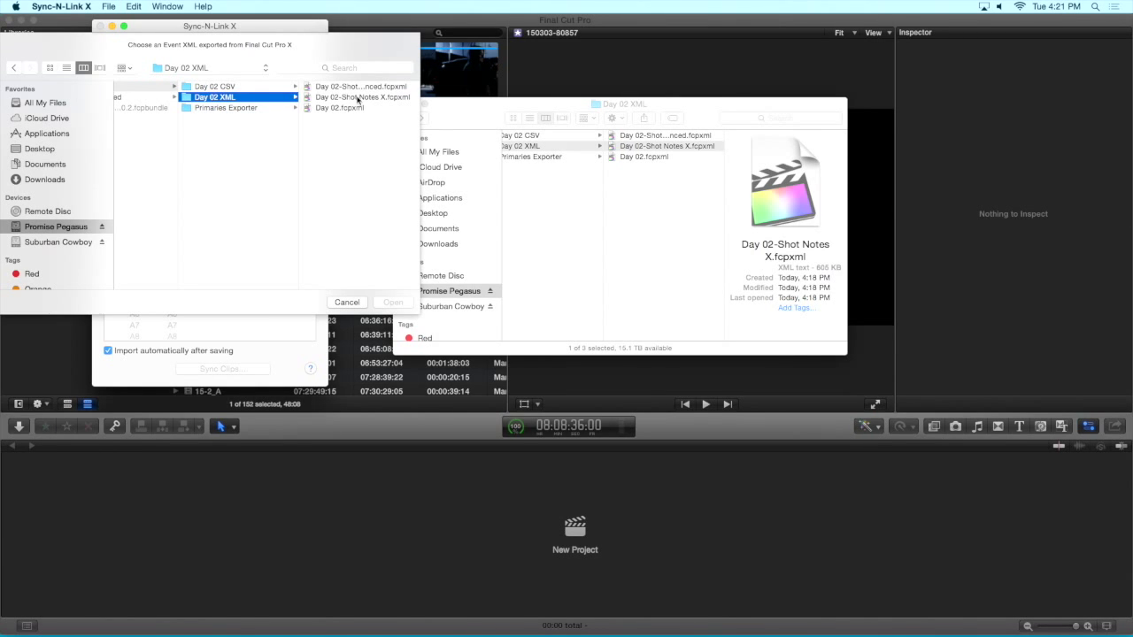
click(358, 97)
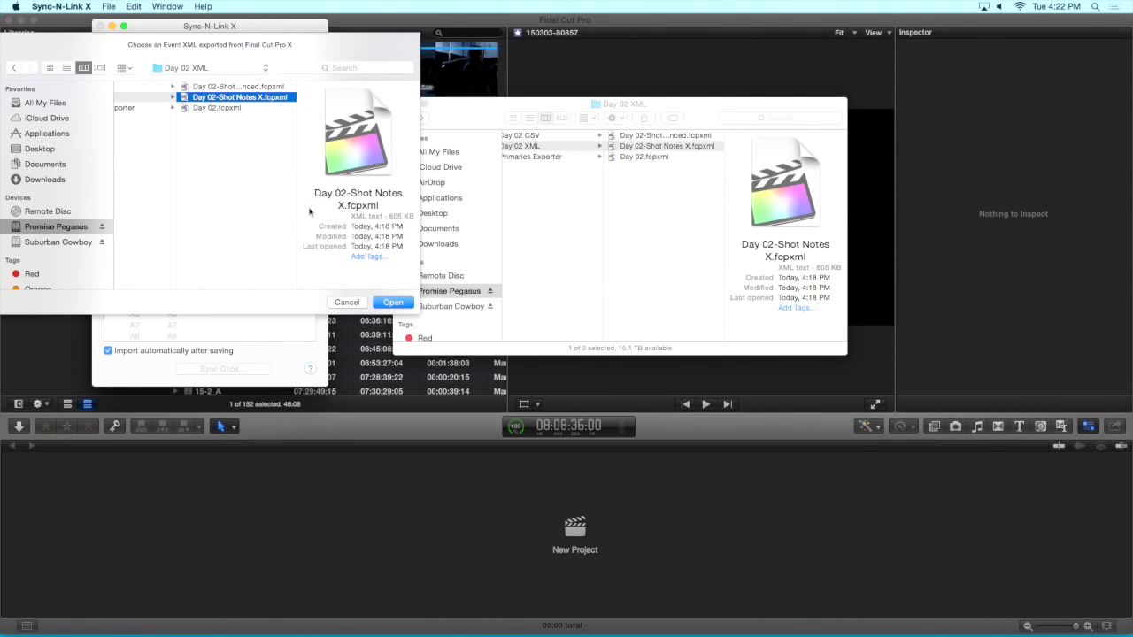
click(390, 302)
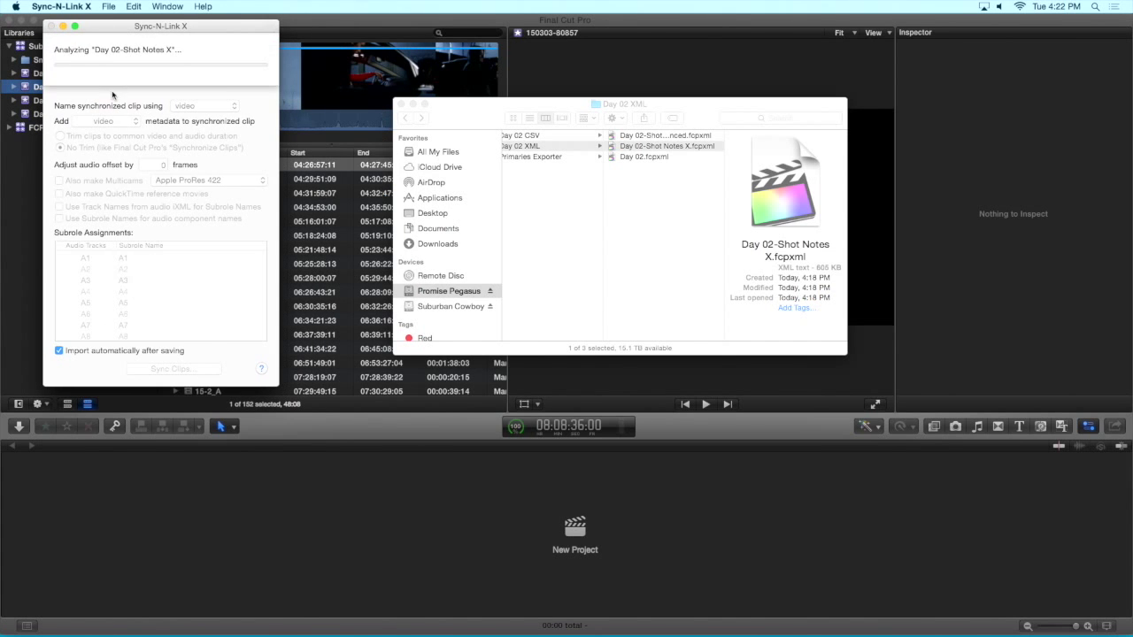
Open Suburban Cowboy Sound Reports - Day 2.csv from the Day 02 CSV folder and examine its Track 1 column beside Sync-N-Link X
drag(457, 114, 526, 97)
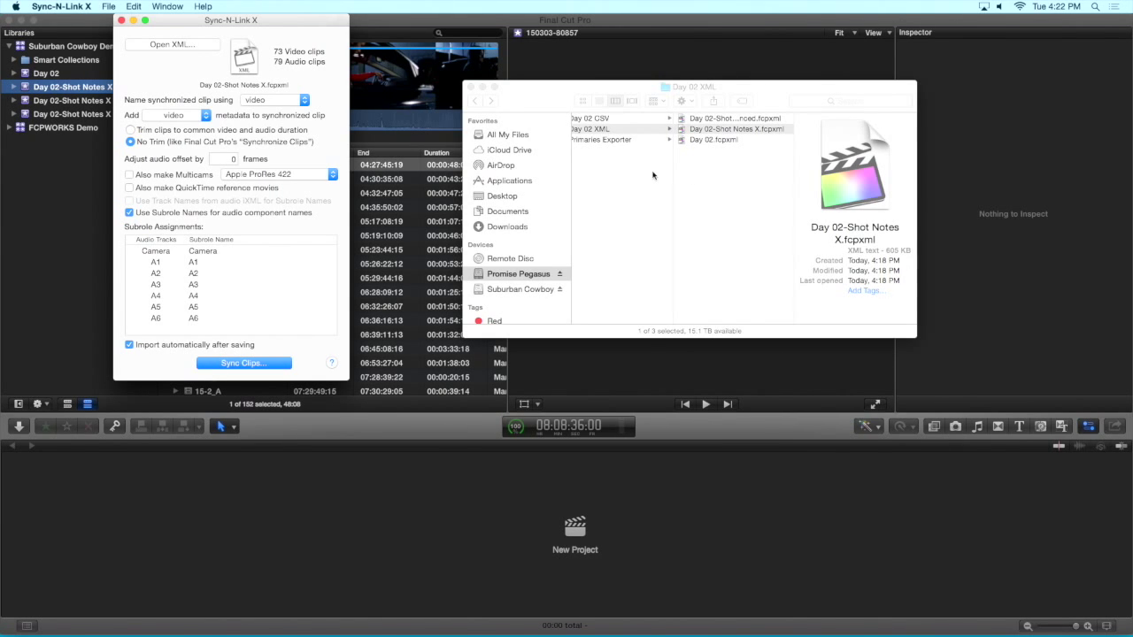
scroll(653, 174, left, 2)
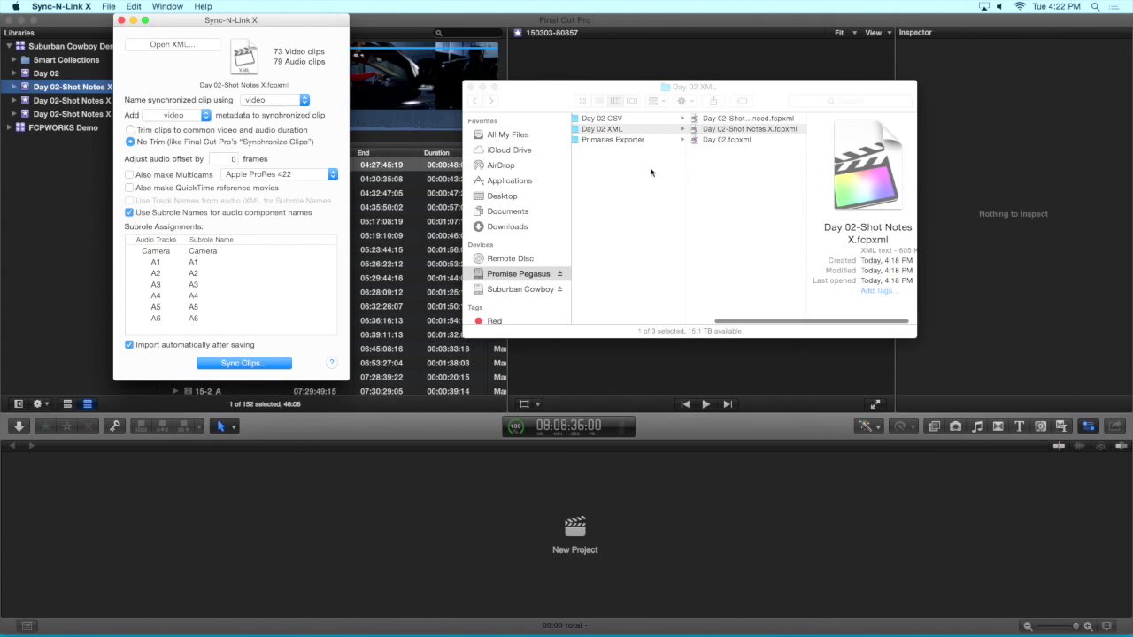
click(655, 125)
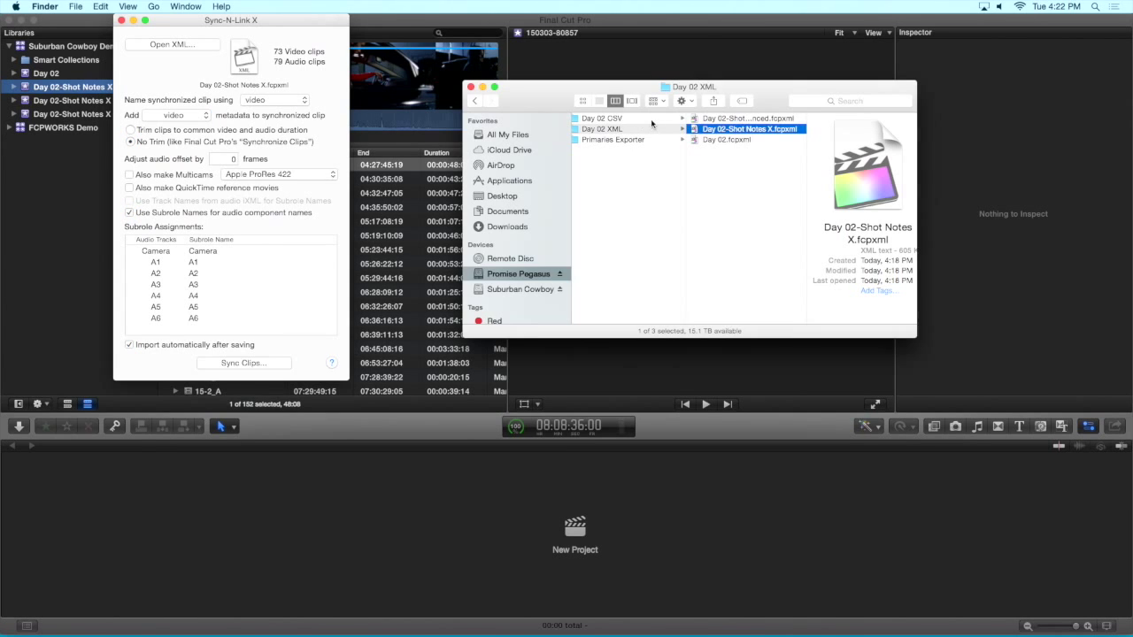
click(645, 120)
click(746, 128)
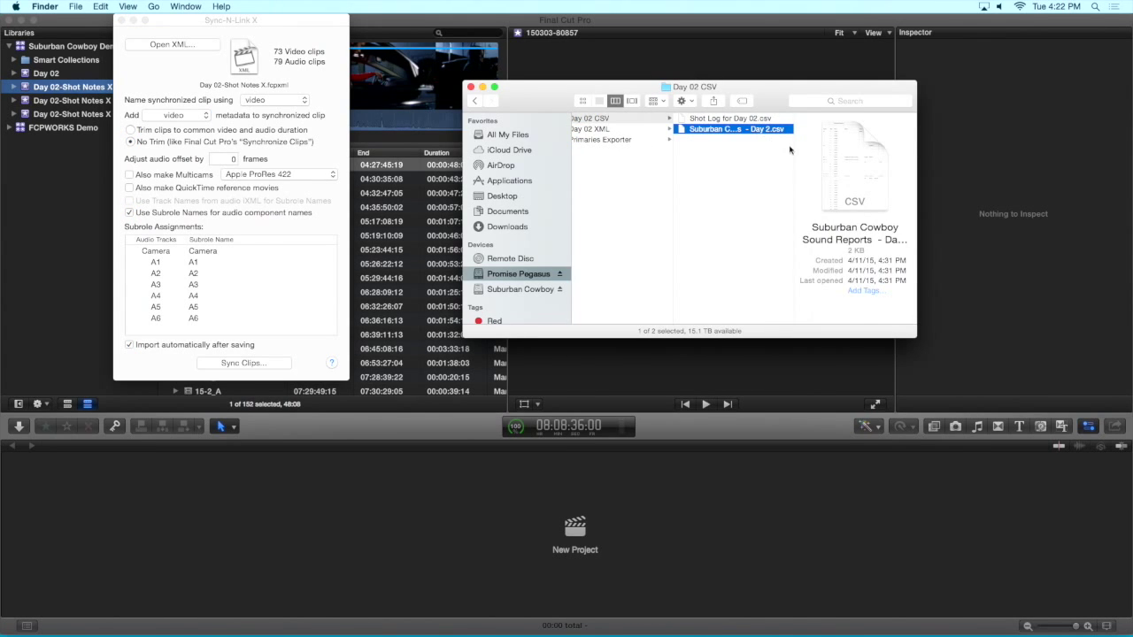
drag(799, 146, 857, 148)
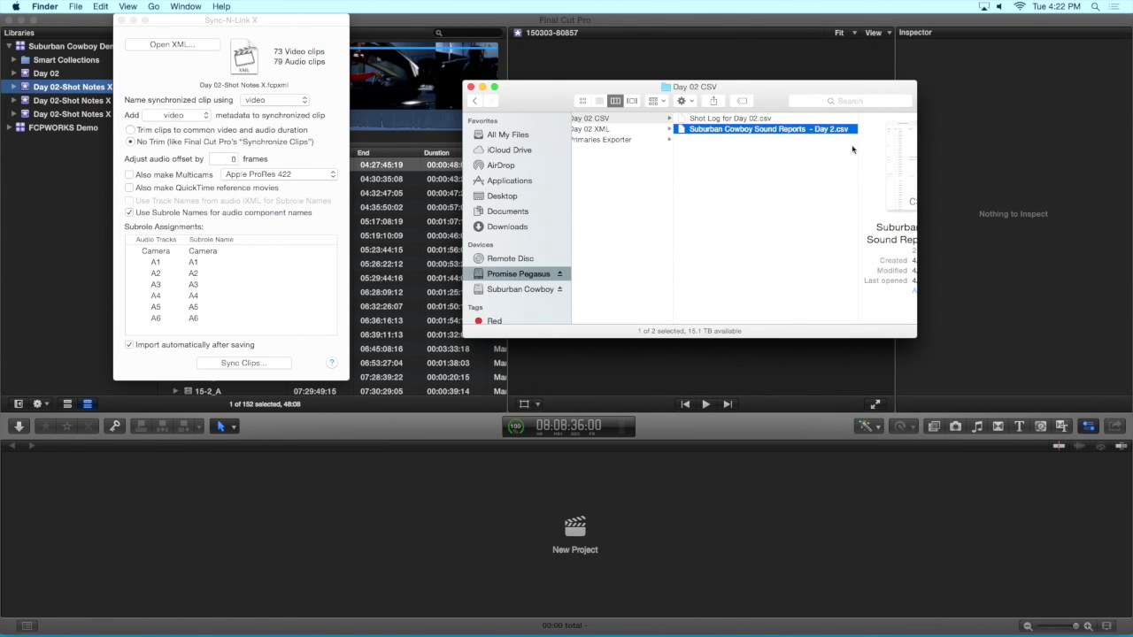
double_click(681, 129)
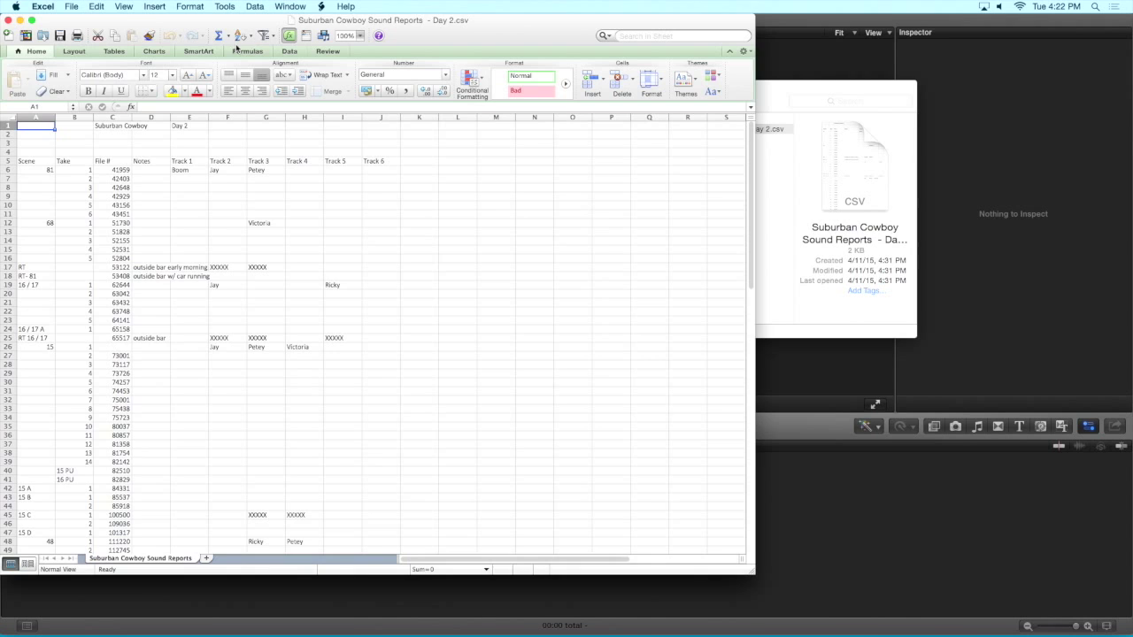
drag(199, 26, 565, 4)
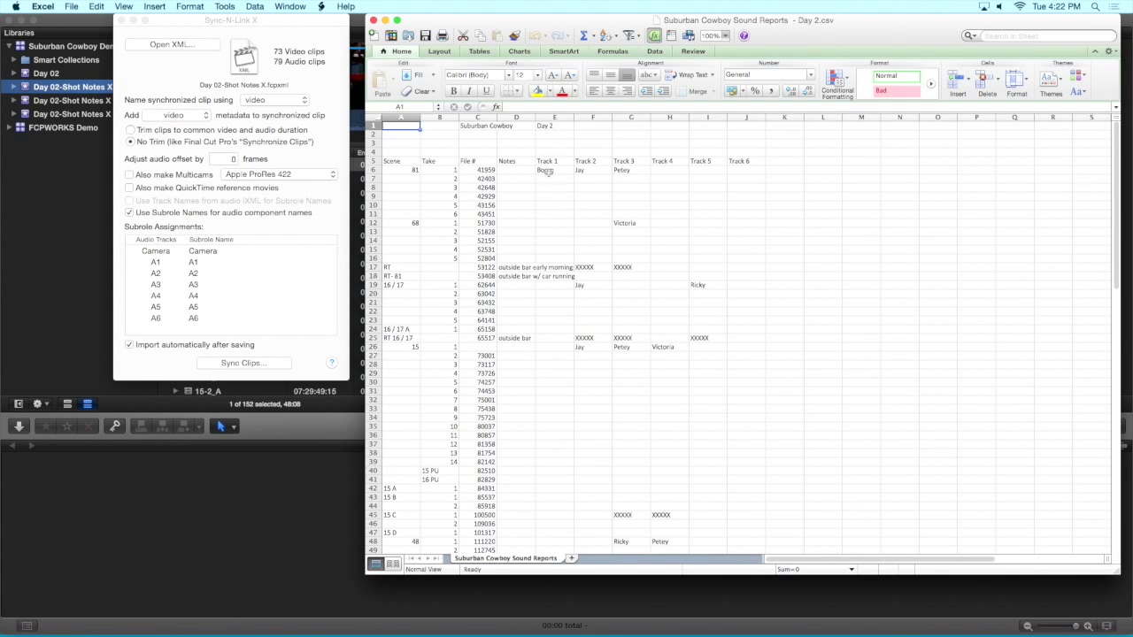
drag(560, 169, 553, 537)
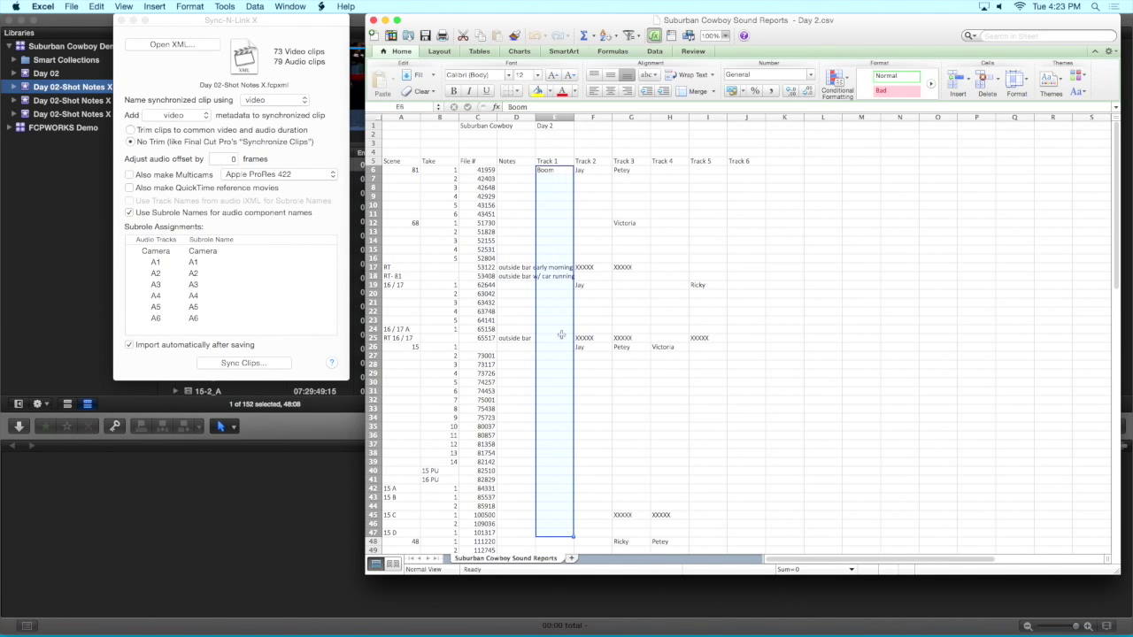
Return to Sync-N-Link X and name the subroles Boom for audio track A1 and Jay for A2
click(193, 263)
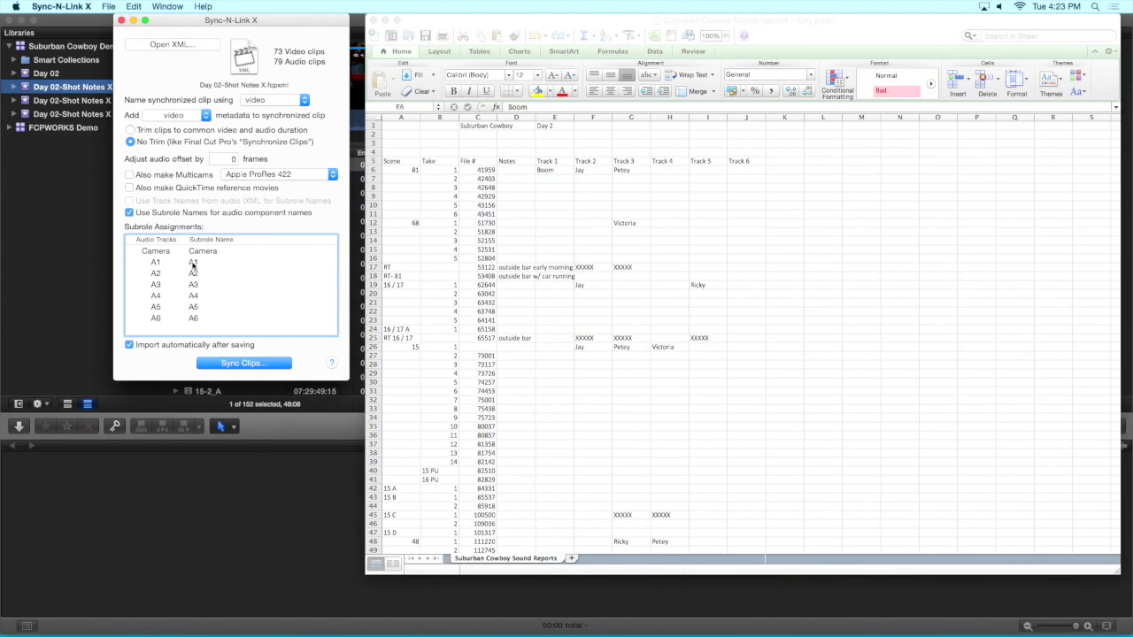
click(193, 263)
click(193, 263)
text(Tr)
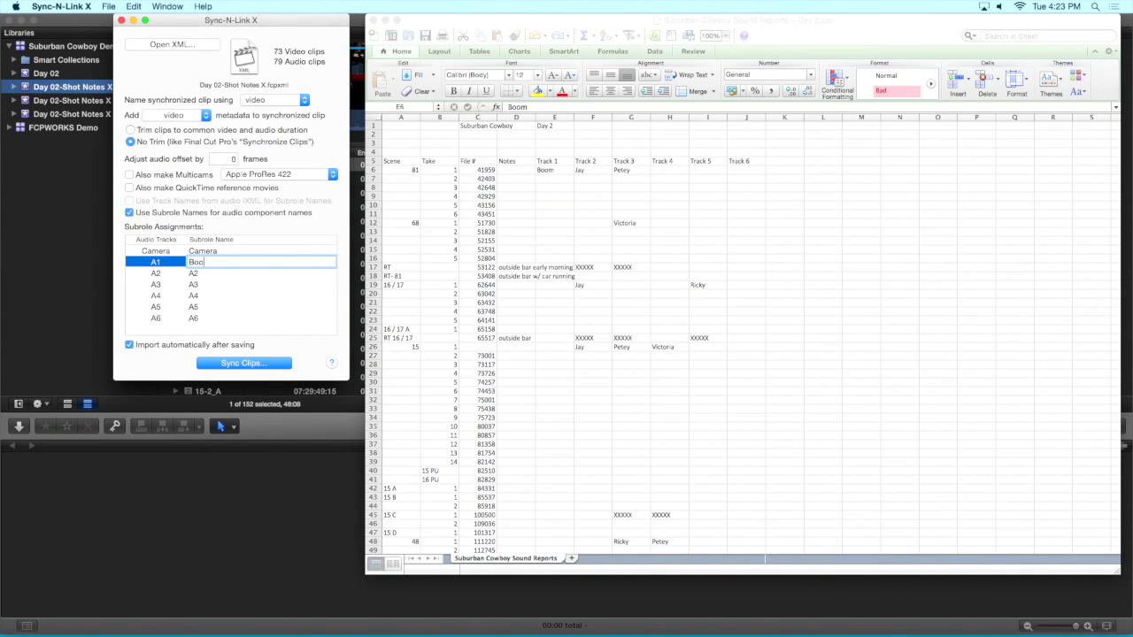
key(Return)
click(193, 274)
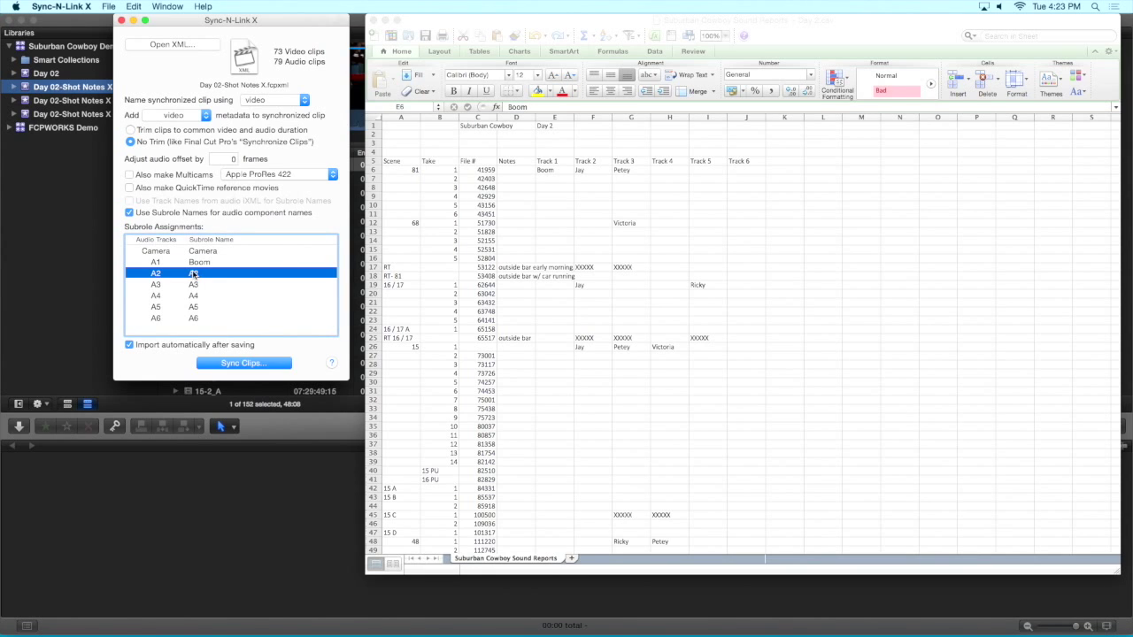
click(193, 274)
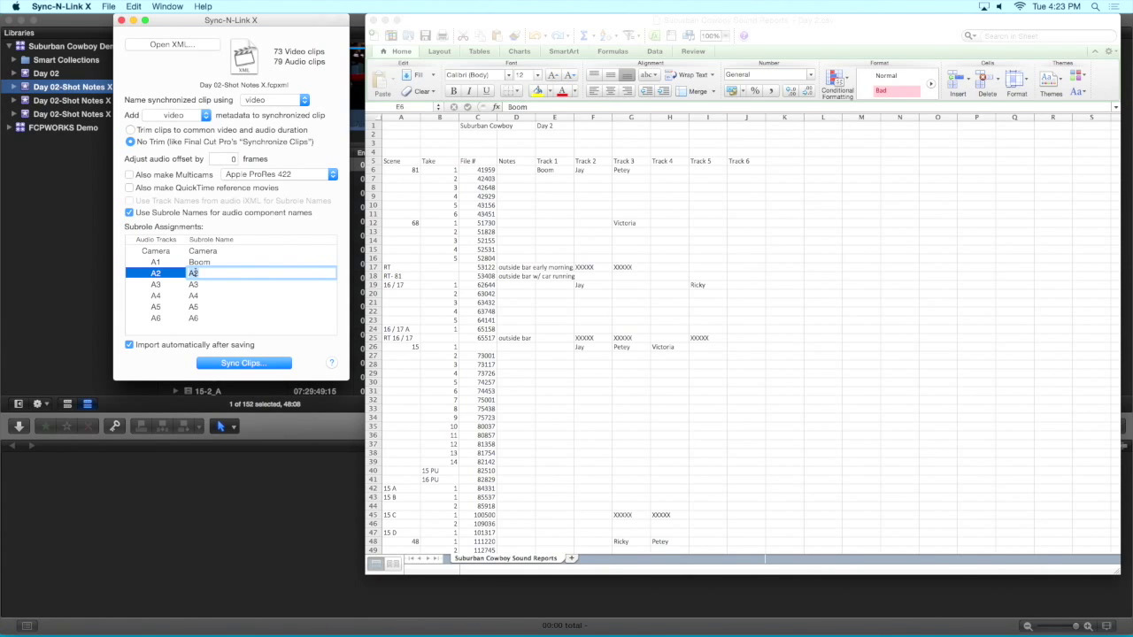
text(Jay)
key(Return)
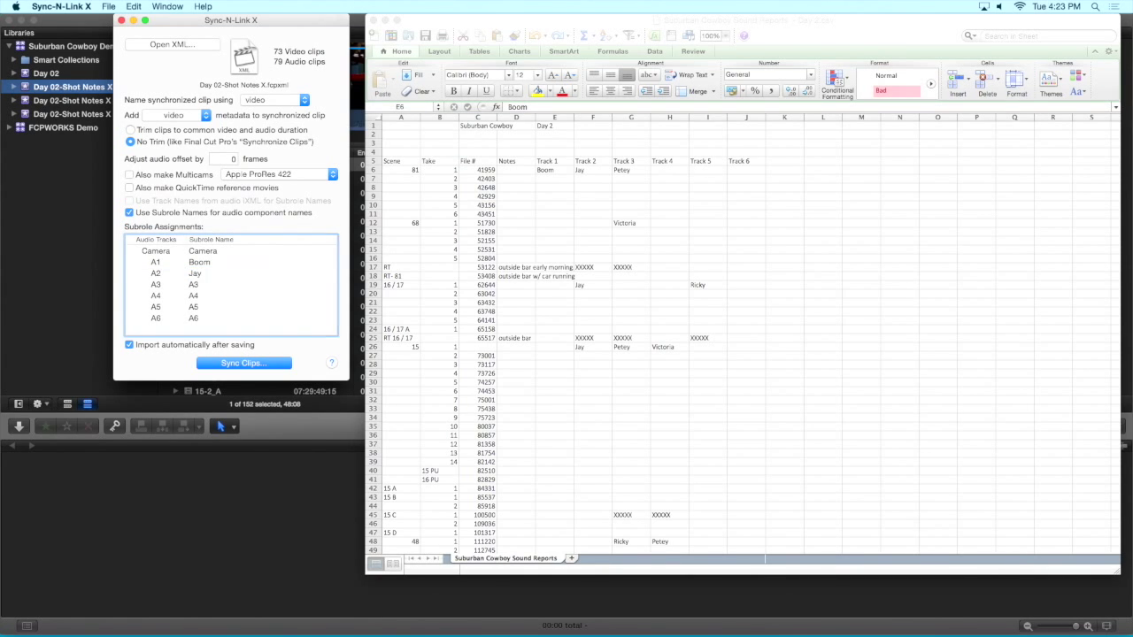
Name the subroles Petey/Victoria/Ricky for audio track A3, Victoria for A4 and Ricky for A5
click(193, 285)
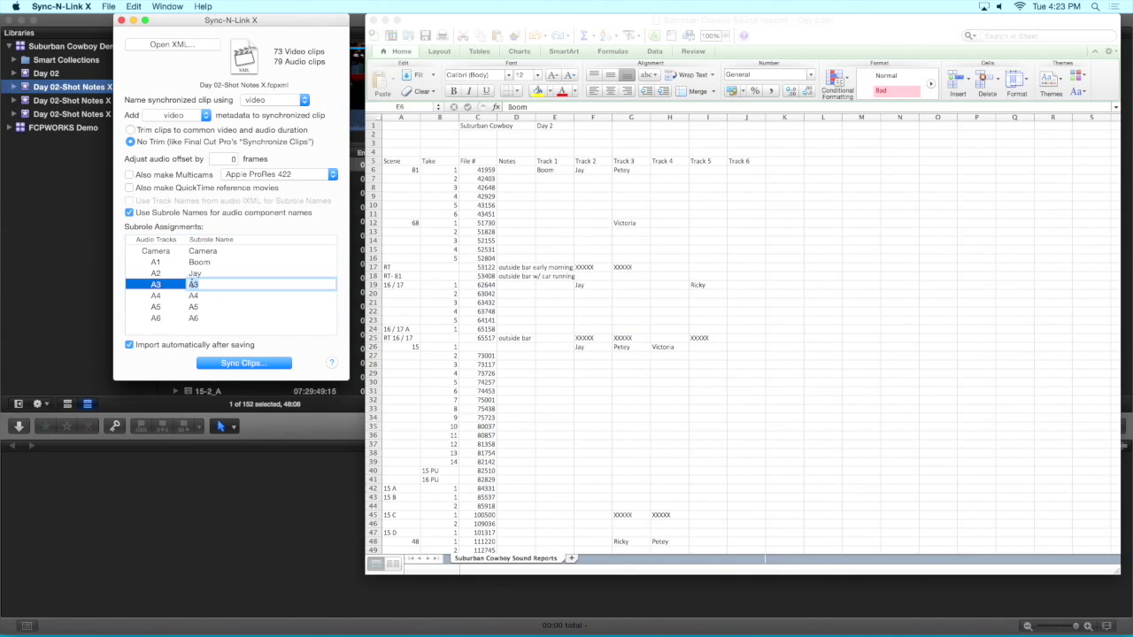
text(Petey/Victoria/Ricky)
click(193, 300)
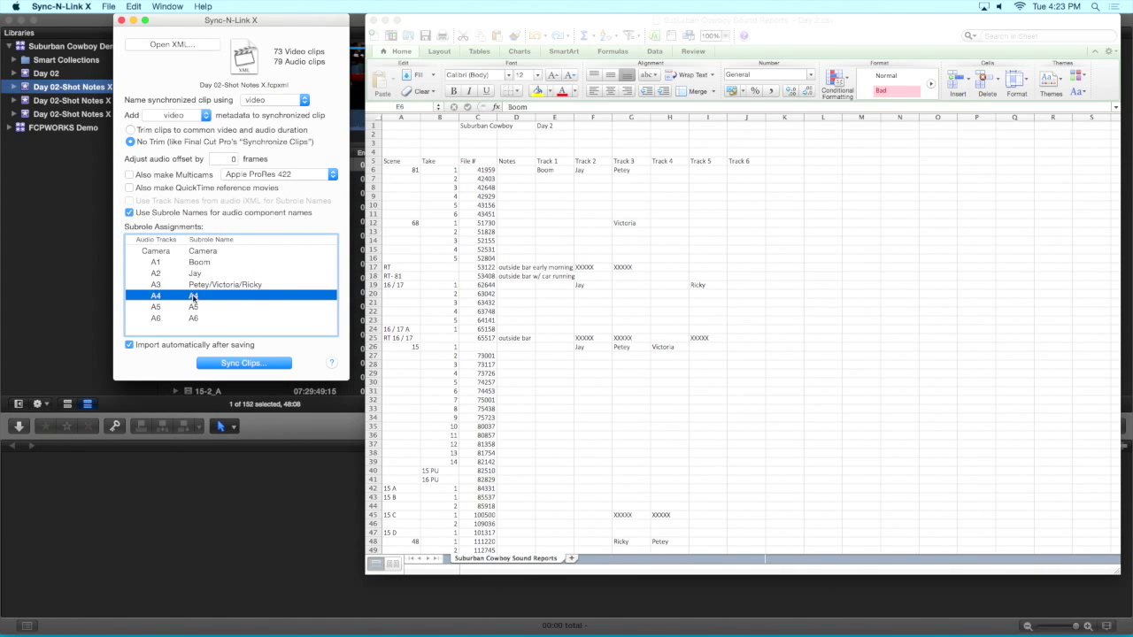
click(193, 299)
text(Vi)
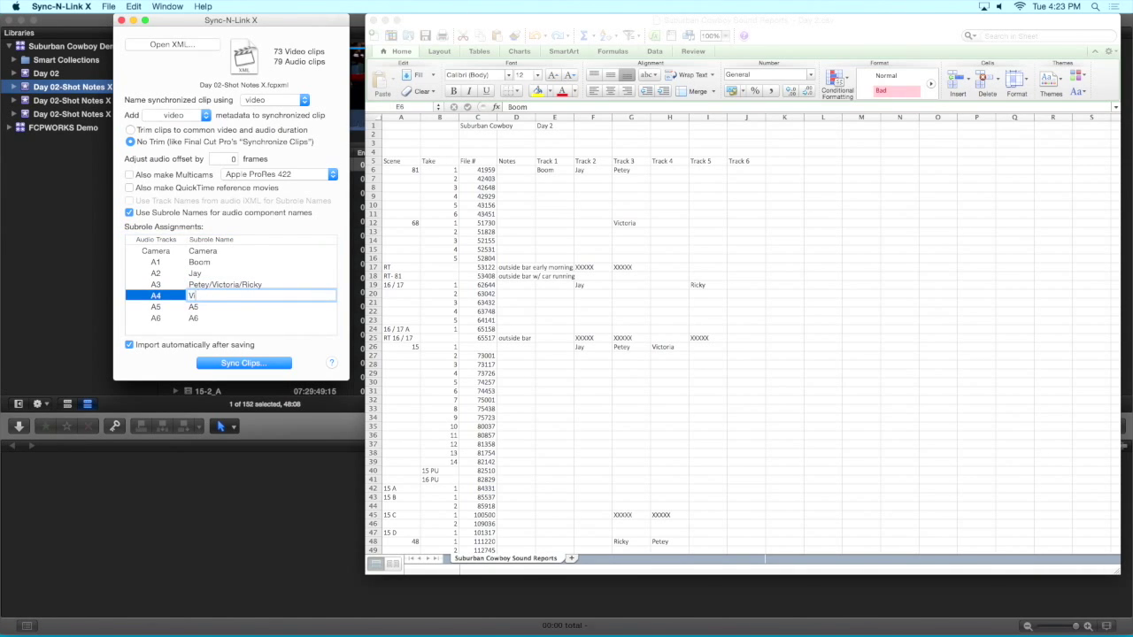
text(ctoria)
click(193, 307)
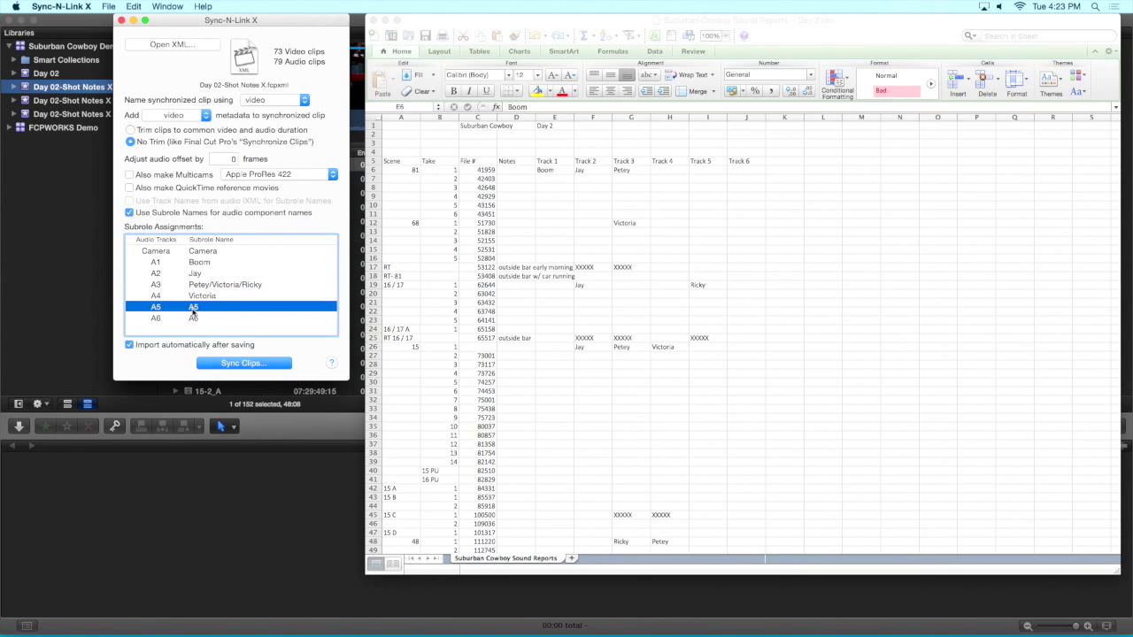
click(193, 307)
text(Ricky)
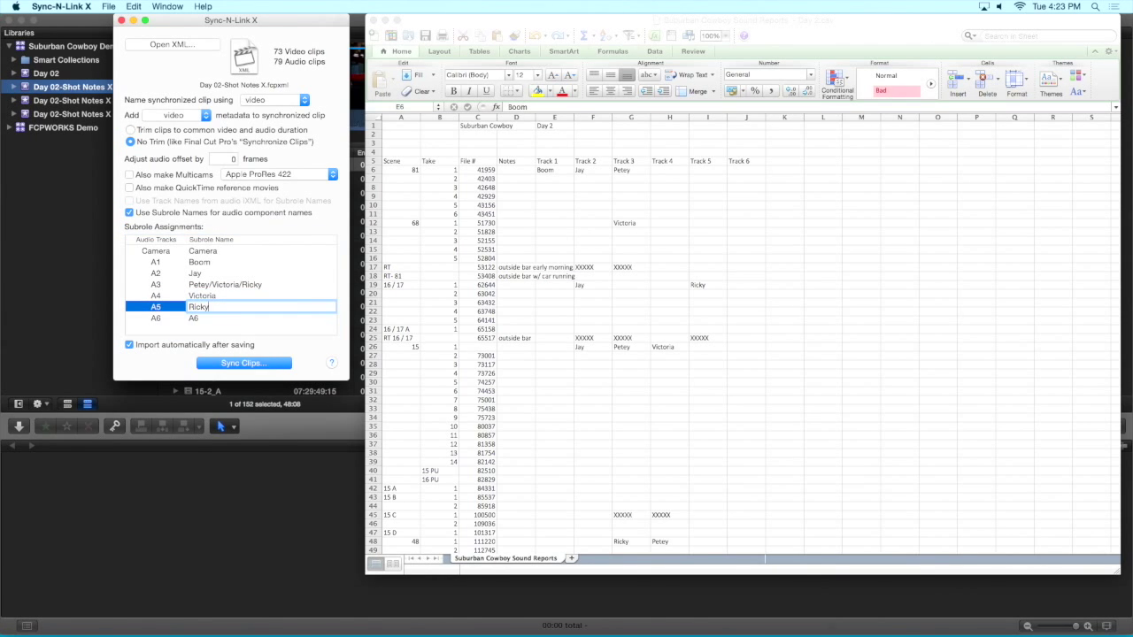
click(217, 325)
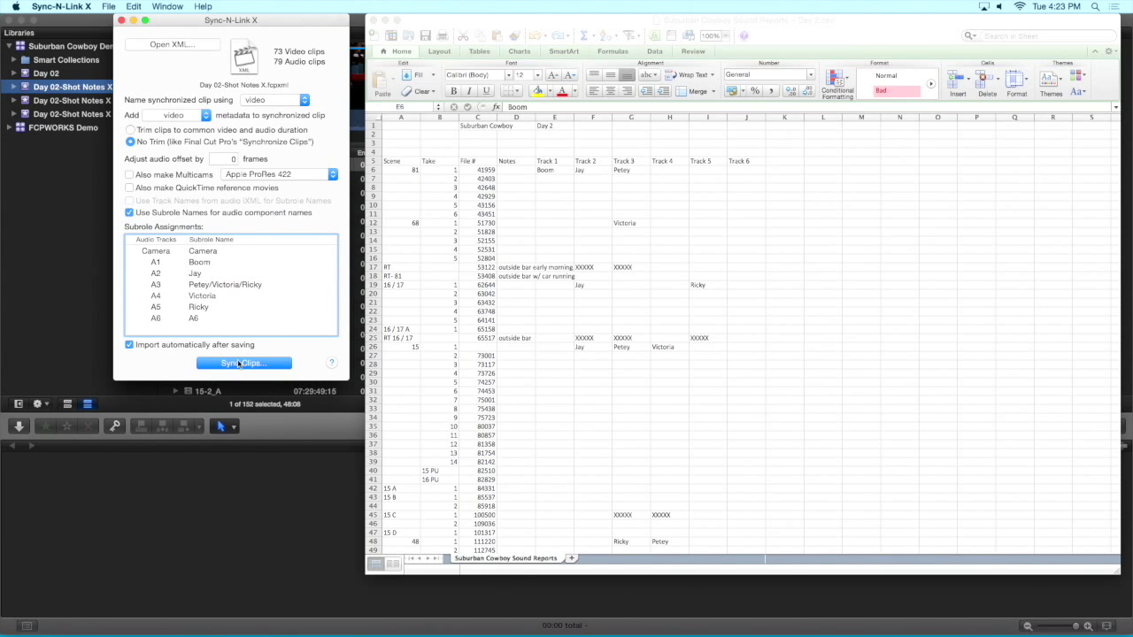
Sync the clips and save the XML as Day 02-Shot Notes X - synced.fcpxml in the Day 02 XML folder, cancelling its library import
click(251, 364)
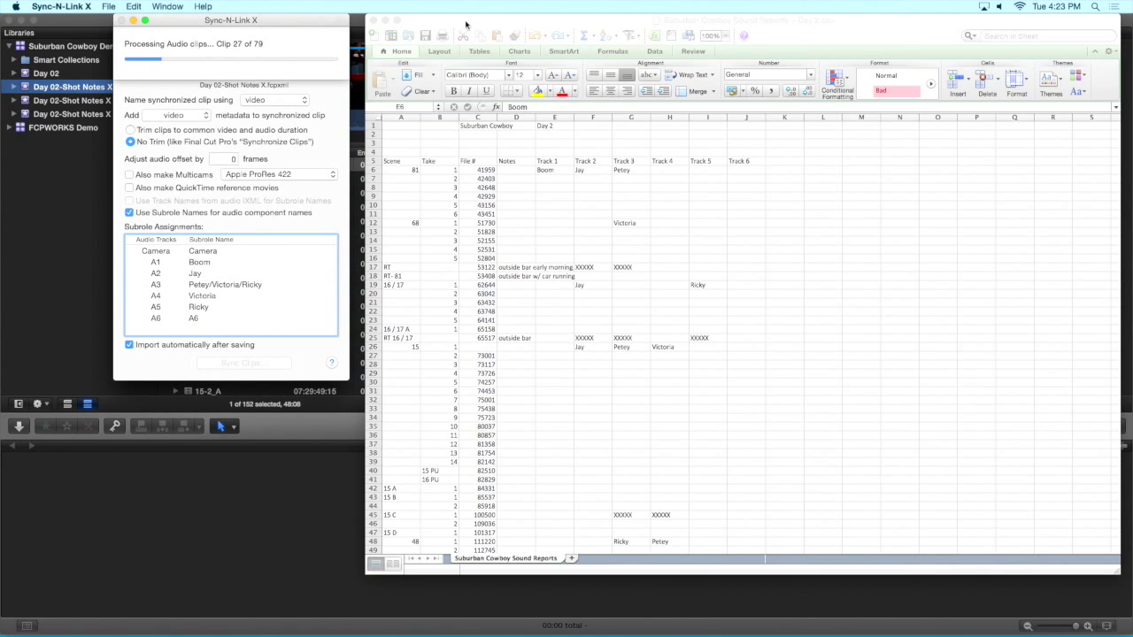
click(386, 22)
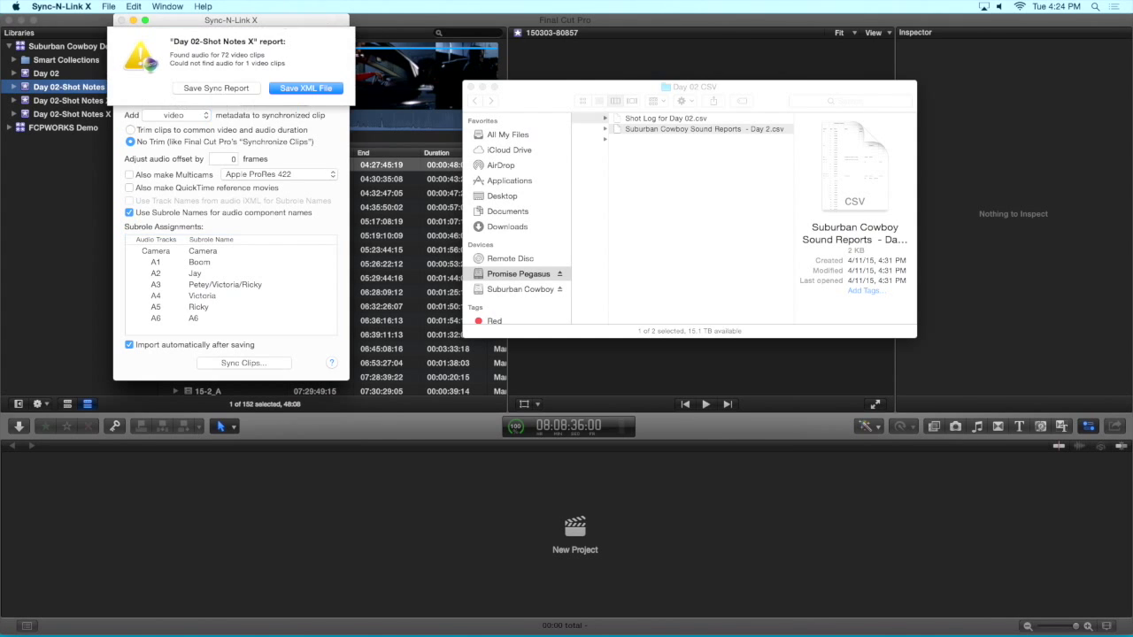
click(305, 88)
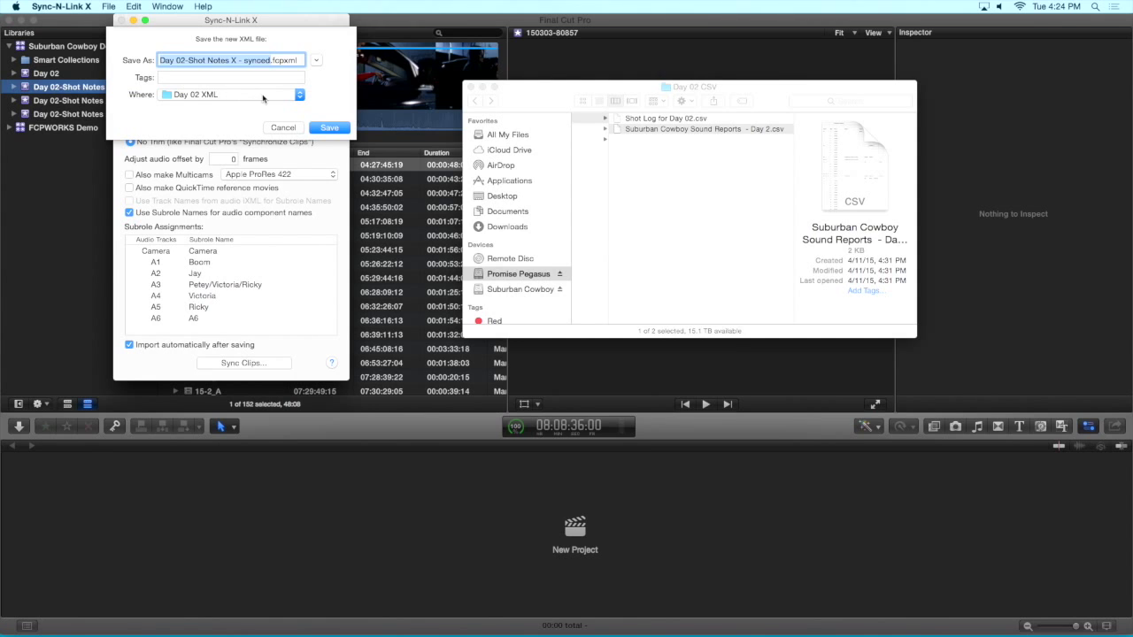
click(324, 129)
click(316, 98)
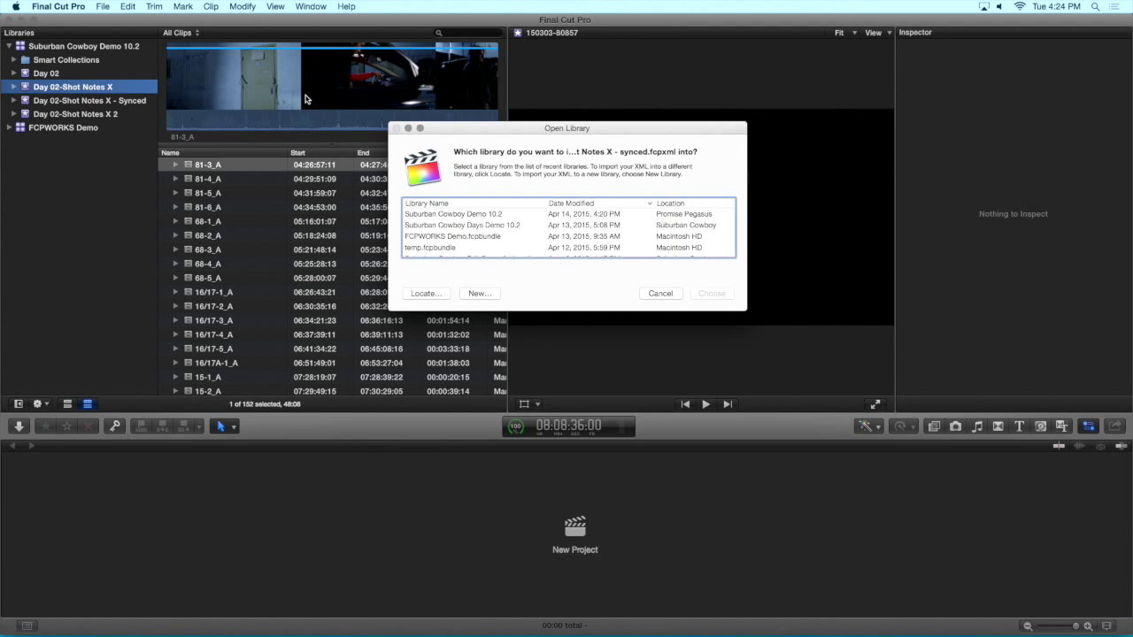
click(660, 293)
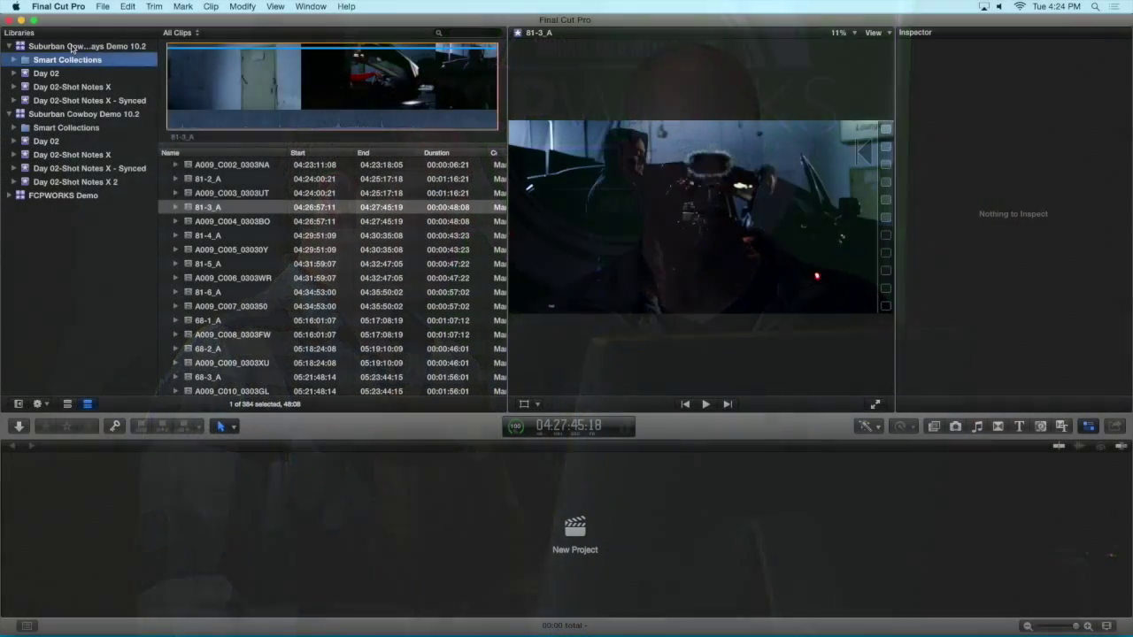
Close the duplicate Suburban Cow...ays Demo 10.2 library and select the remaining Suburban Cowboy Demo 10.2 library
right_click(73, 47)
click(128, 194)
click(57, 47)
Import the synced Day 02-Shot Notes X .fcpxml file from the Day 02 XML folder into the Suburban Cowboy Demo 10.2 library
click(103, 6)
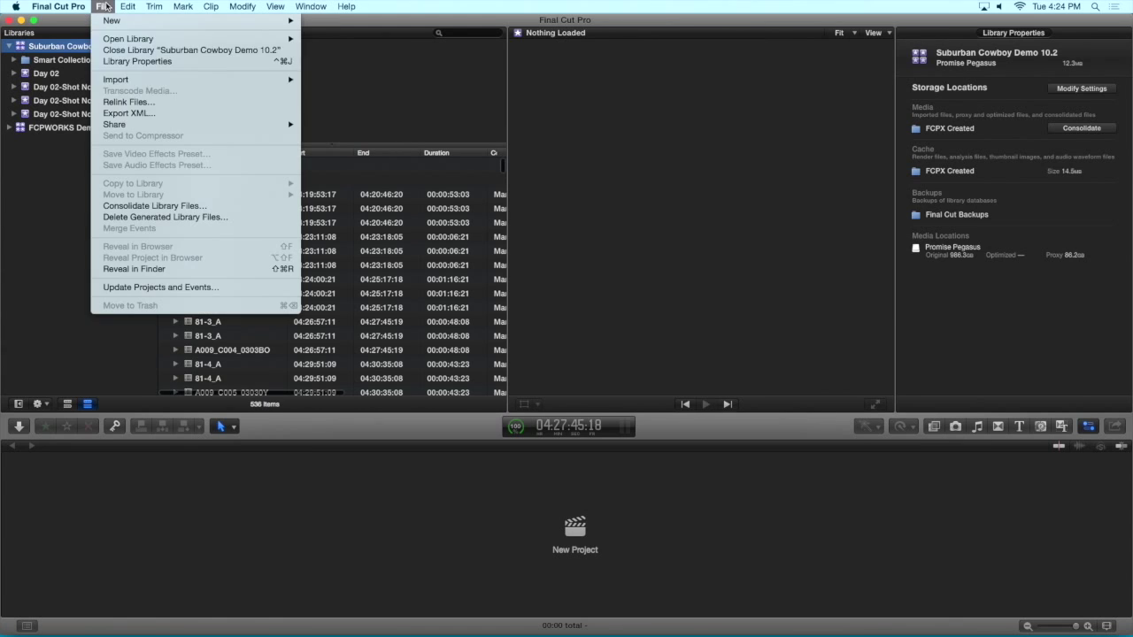
mouse_move(128, 81)
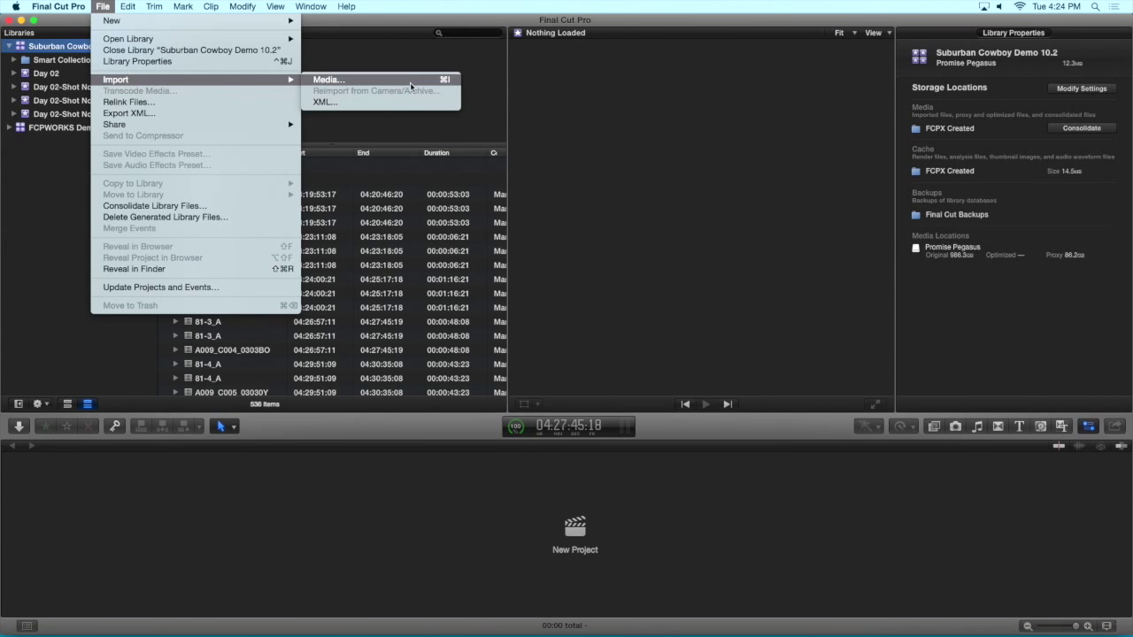
click(361, 103)
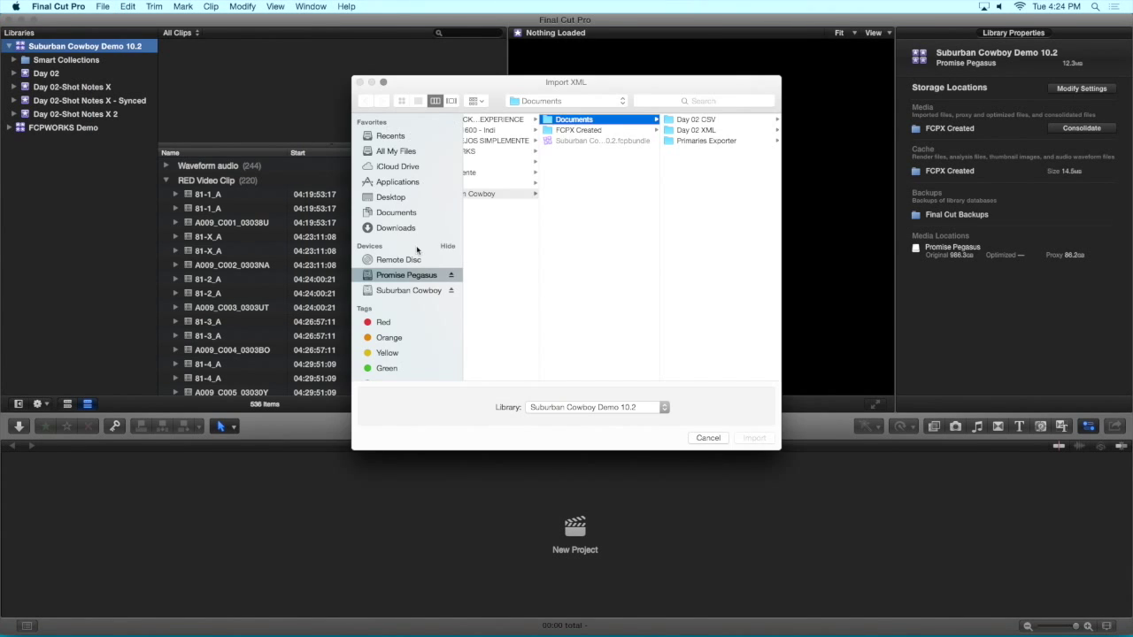
click(698, 130)
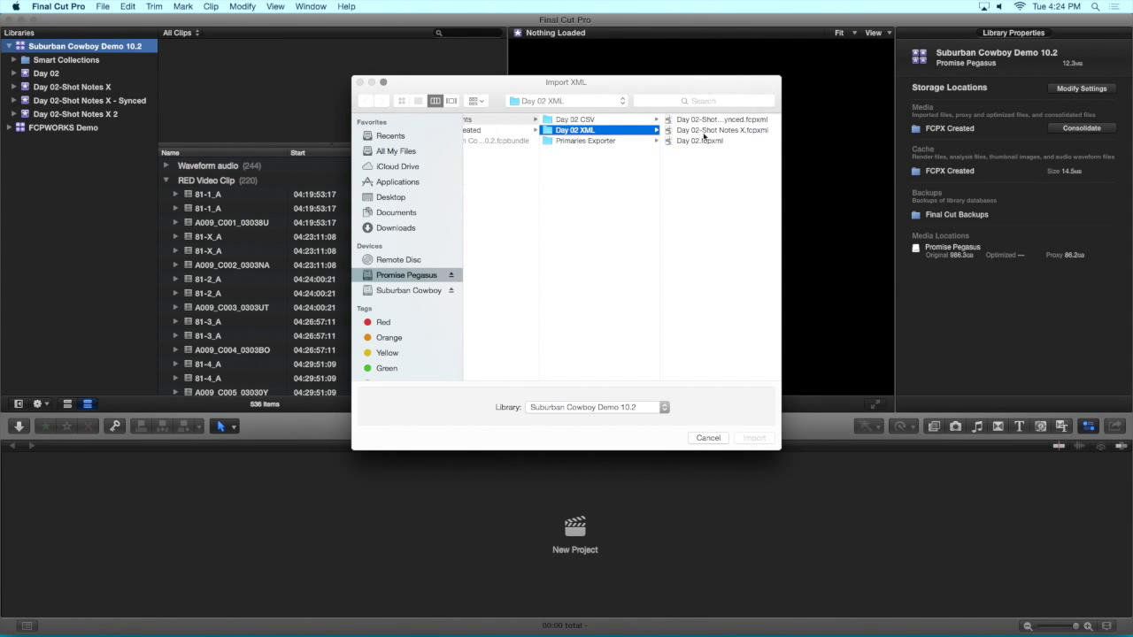
click(713, 120)
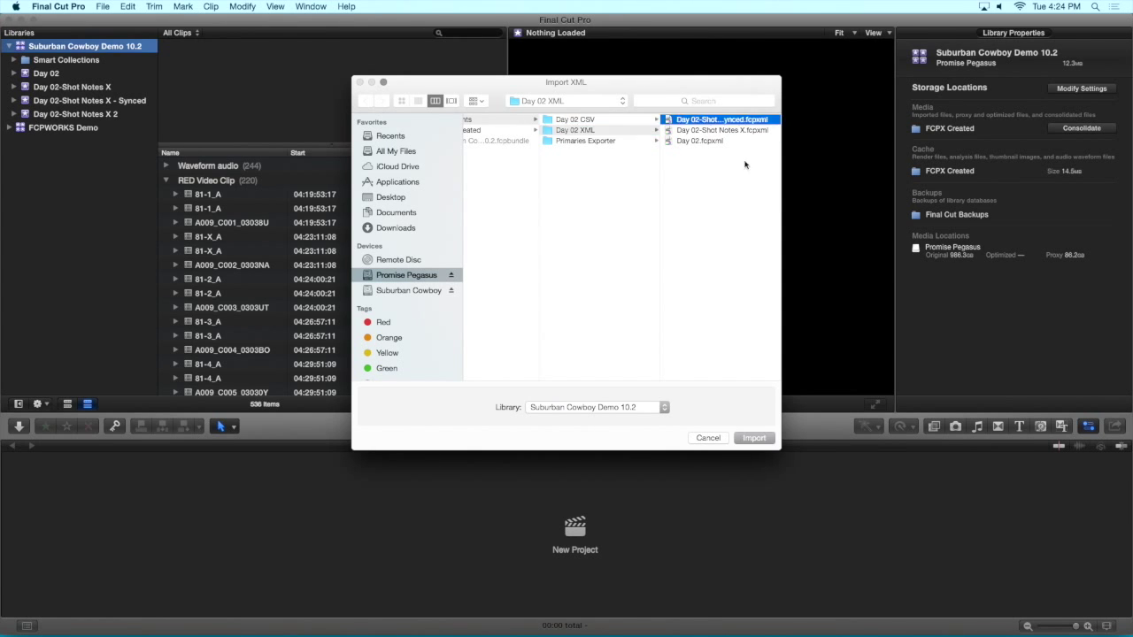
click(761, 440)
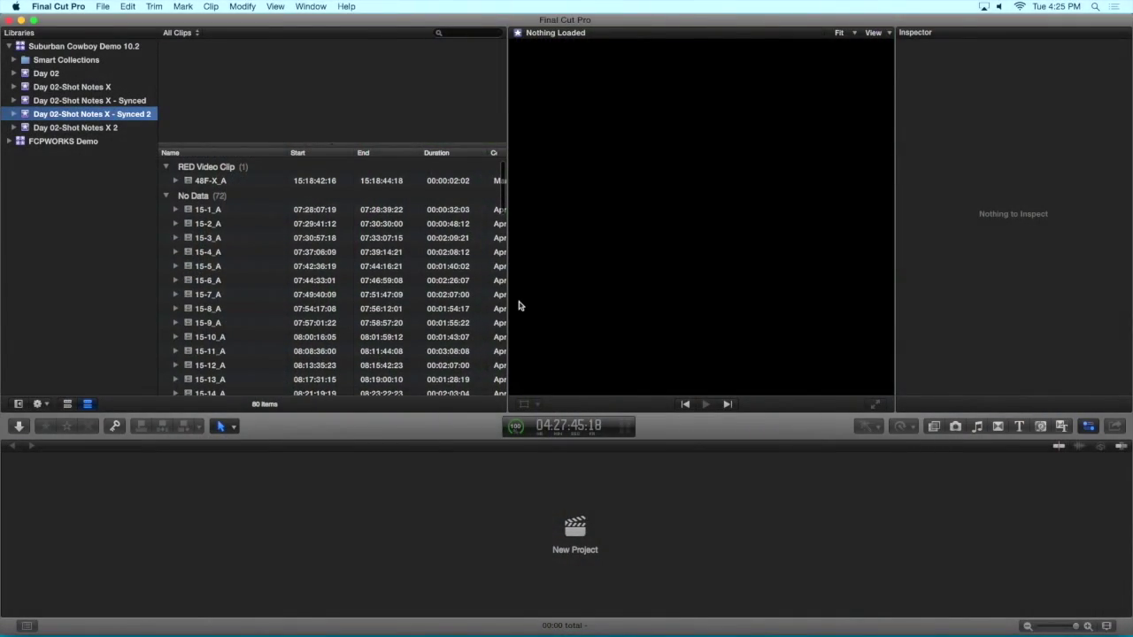
Widen the clip browser and select synced clip 15-2_A in the Day 02-Shot Notes X - Synced 2 event
drag(509, 301, 691, 283)
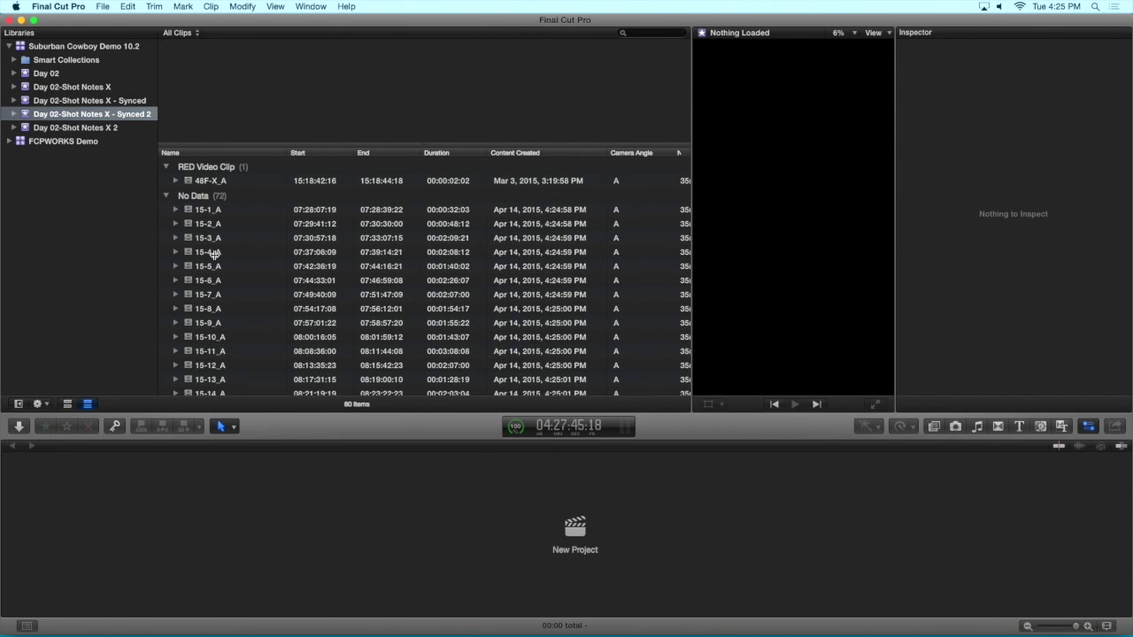
click(206, 207)
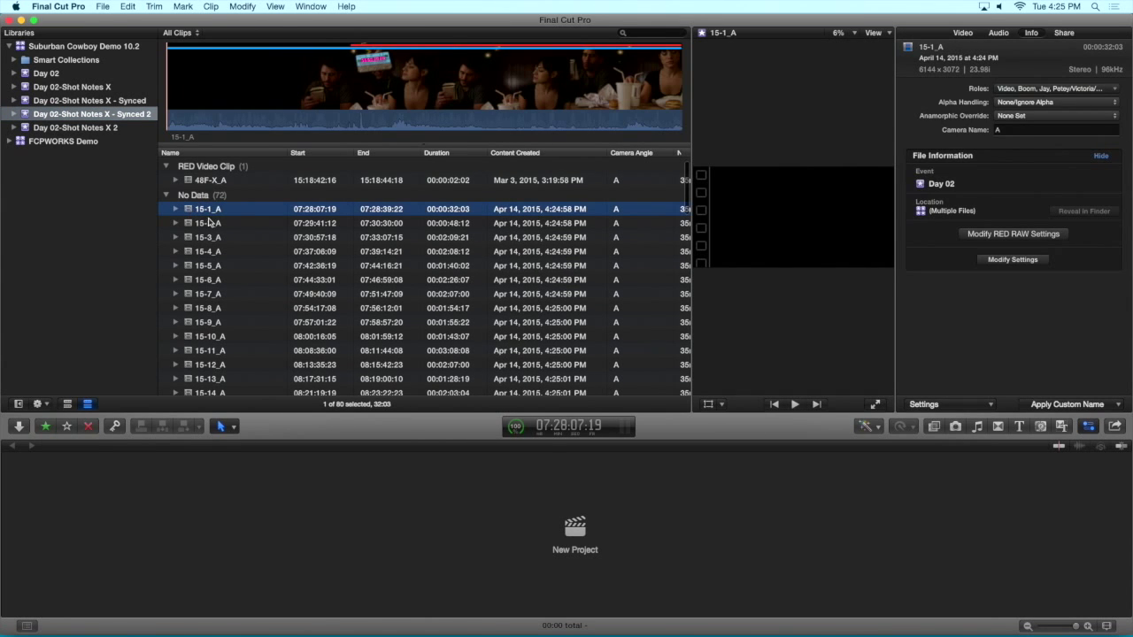
click(198, 225)
click(203, 212)
click(204, 226)
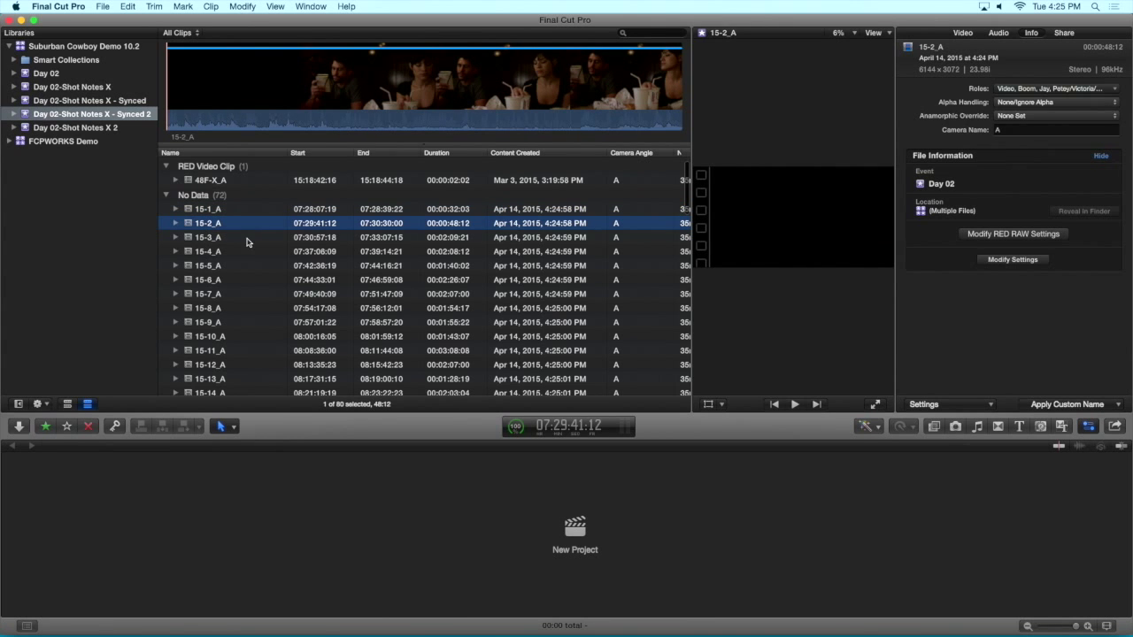
Examine the audio channel configuration and the assigned roles and subroles of clip 15-2_A
click(999, 33)
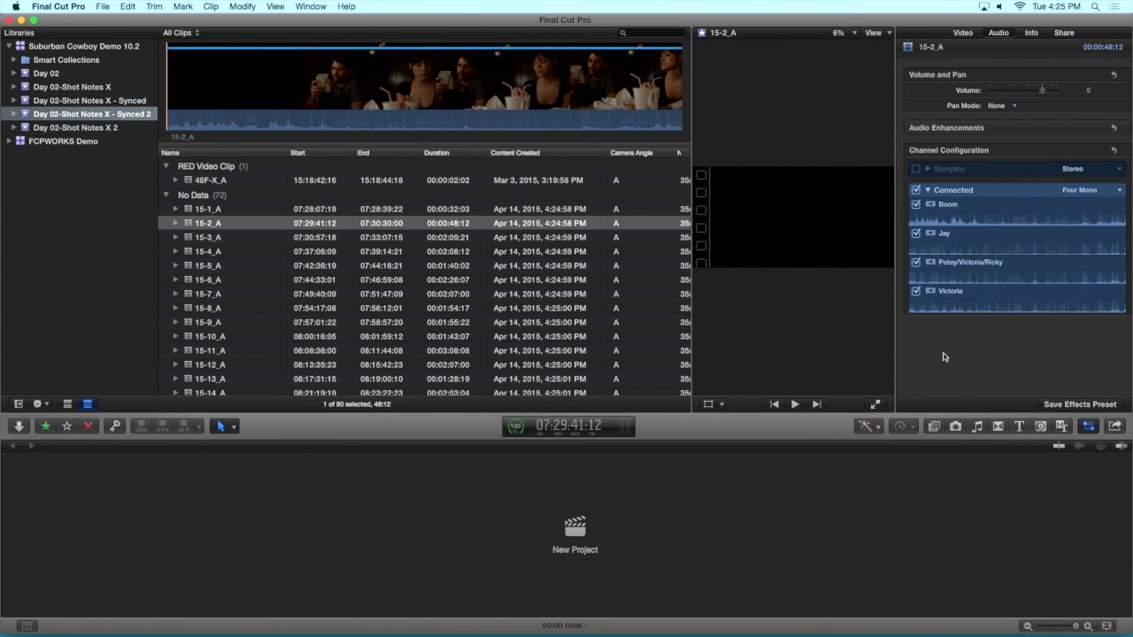
click(1032, 32)
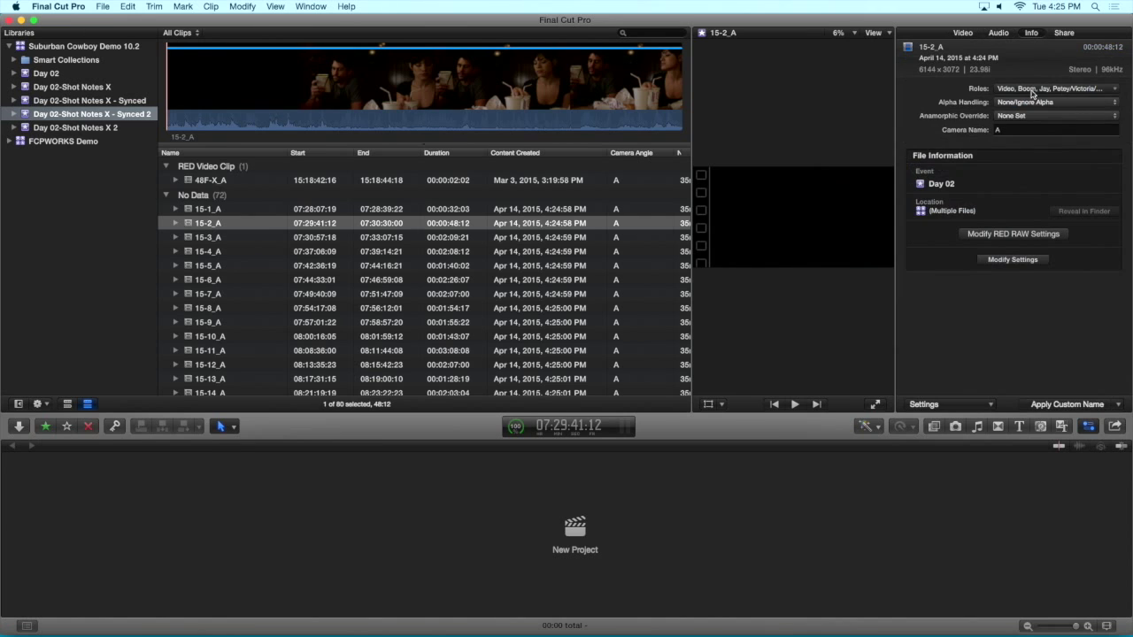
click(1099, 91)
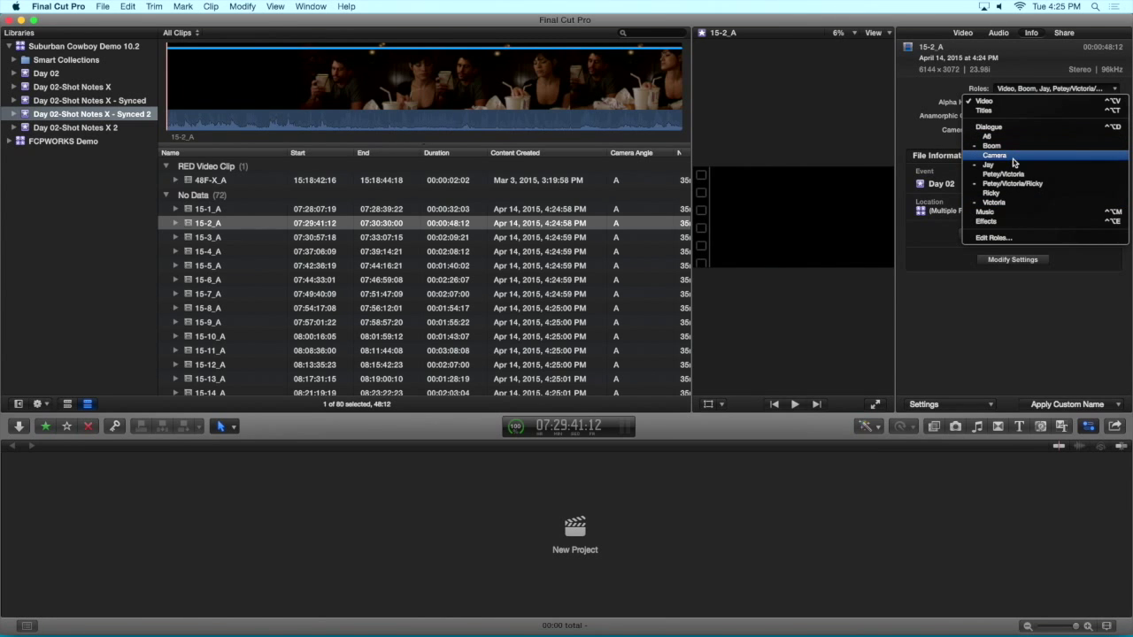
click(907, 128)
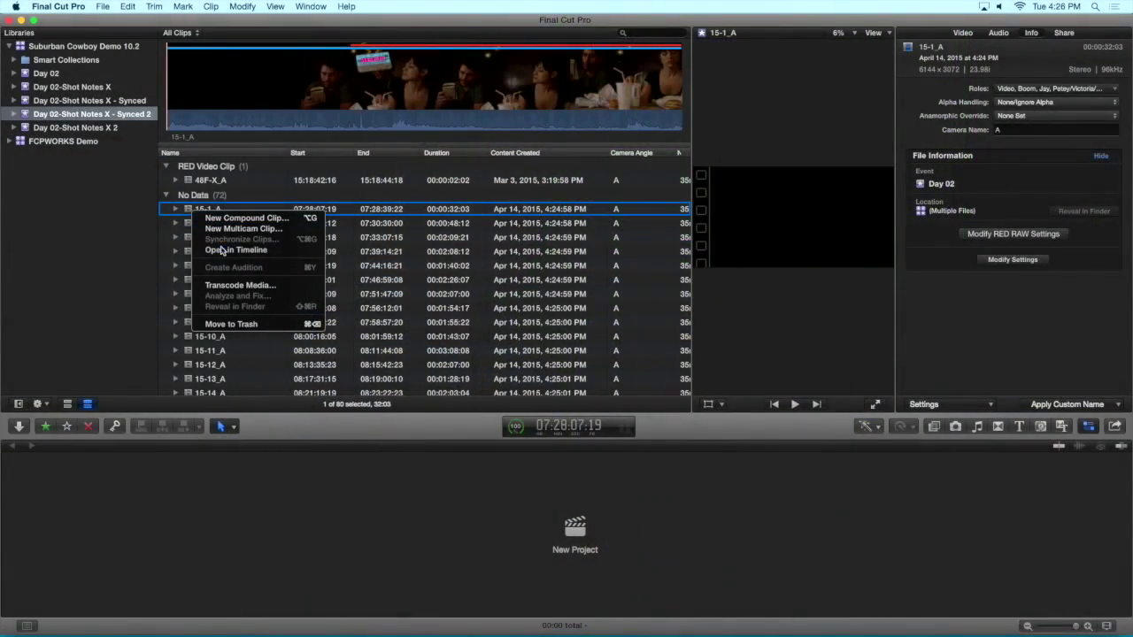
click(234, 251)
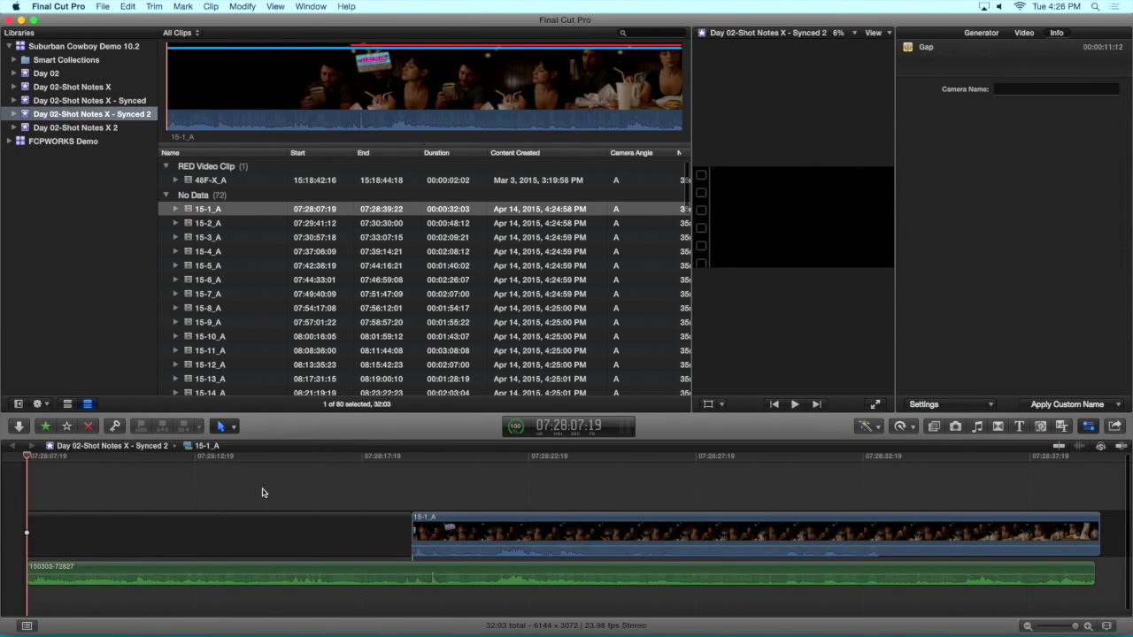
click(425, 573)
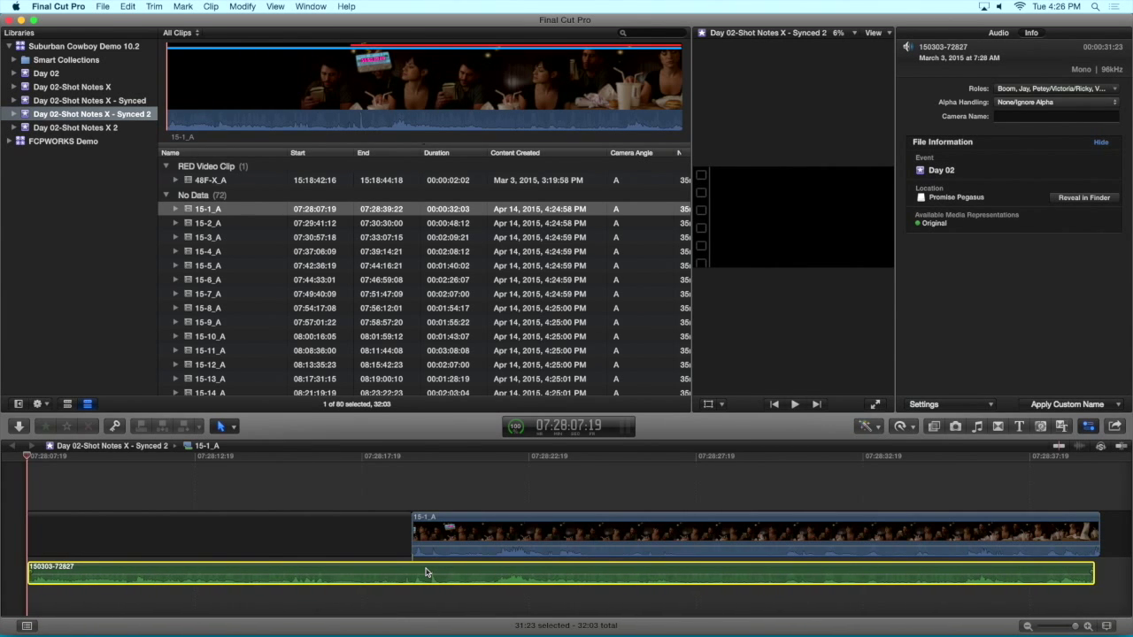
key(super+equal)
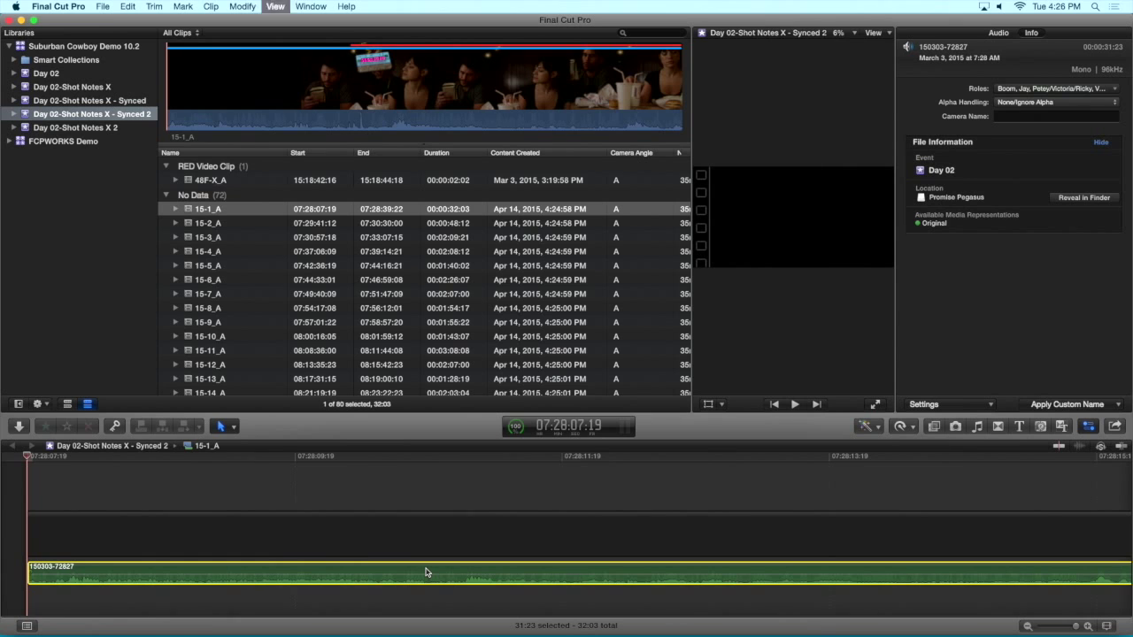
key(super+minus)
key(super+minus)
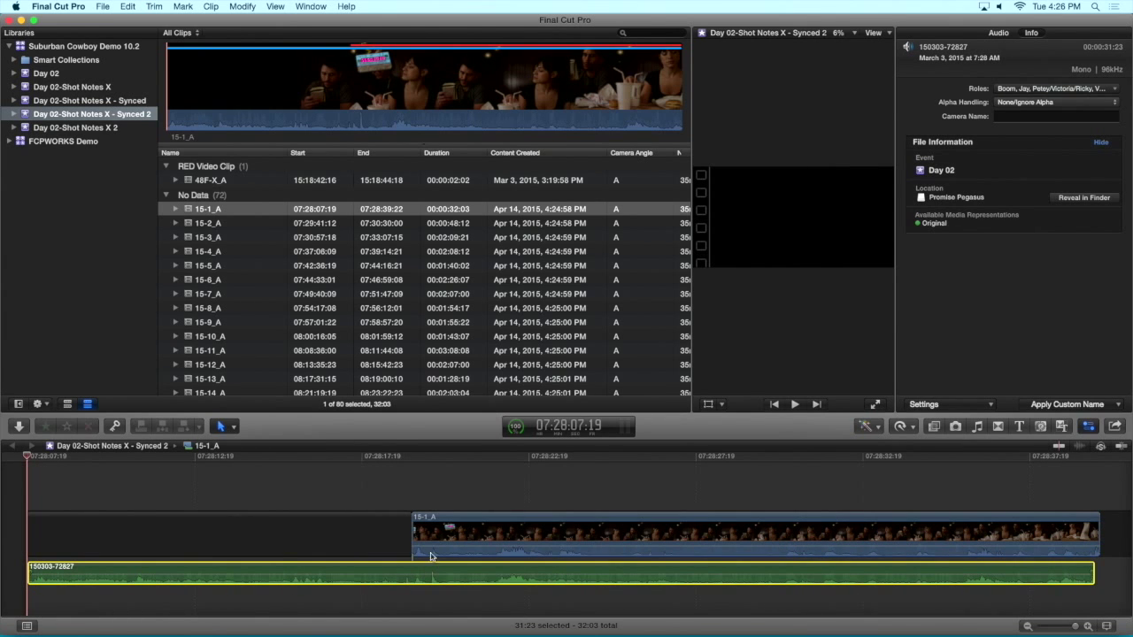
click(423, 473)
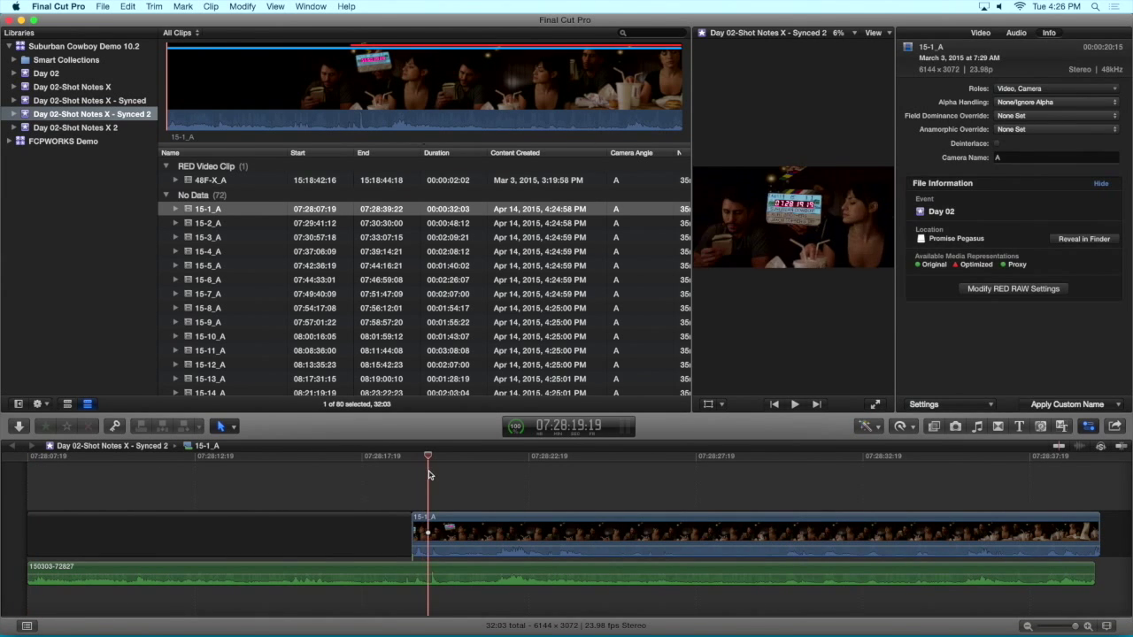
key(super+equal)
key(super+equal)
key(super+equal)
key(super+equal)
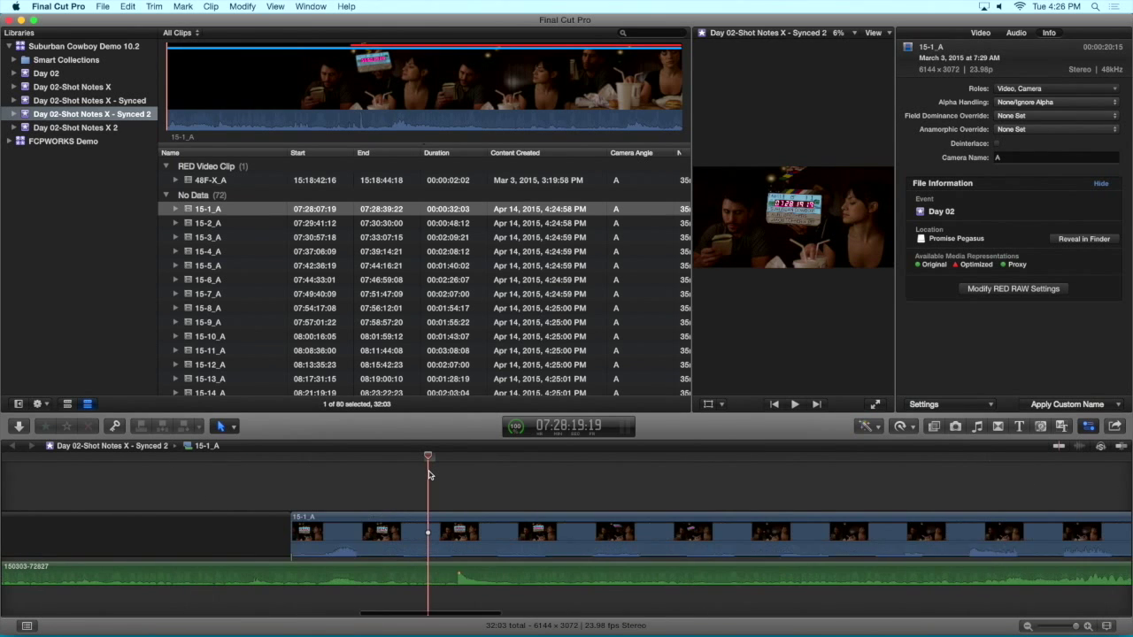
click(437, 572)
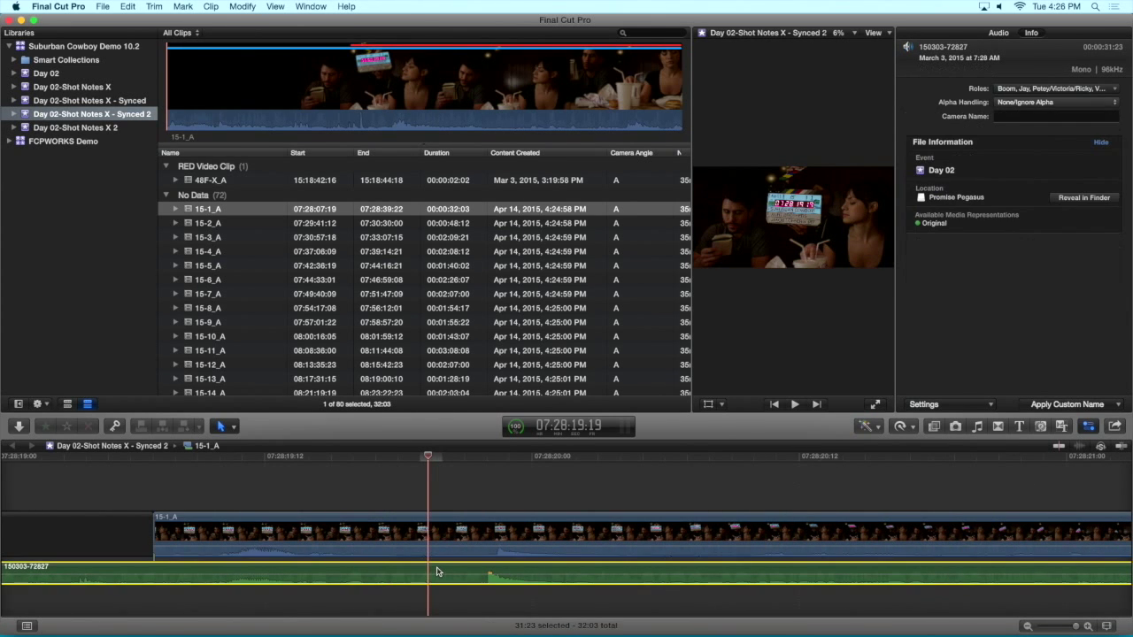
drag(437, 572, 447, 571)
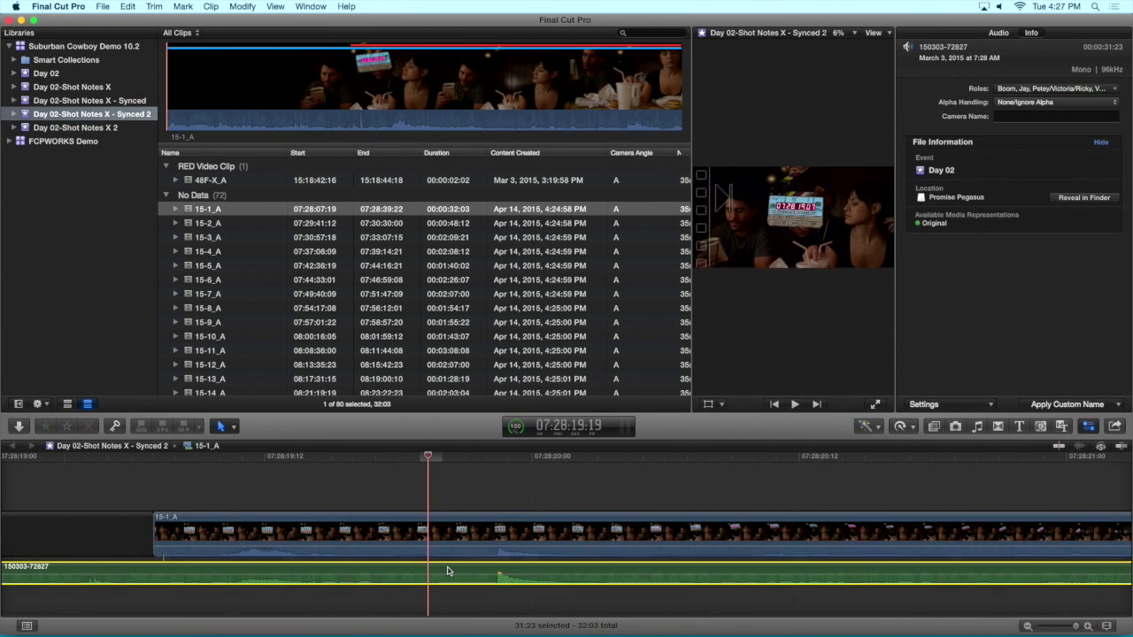
click(492, 458)
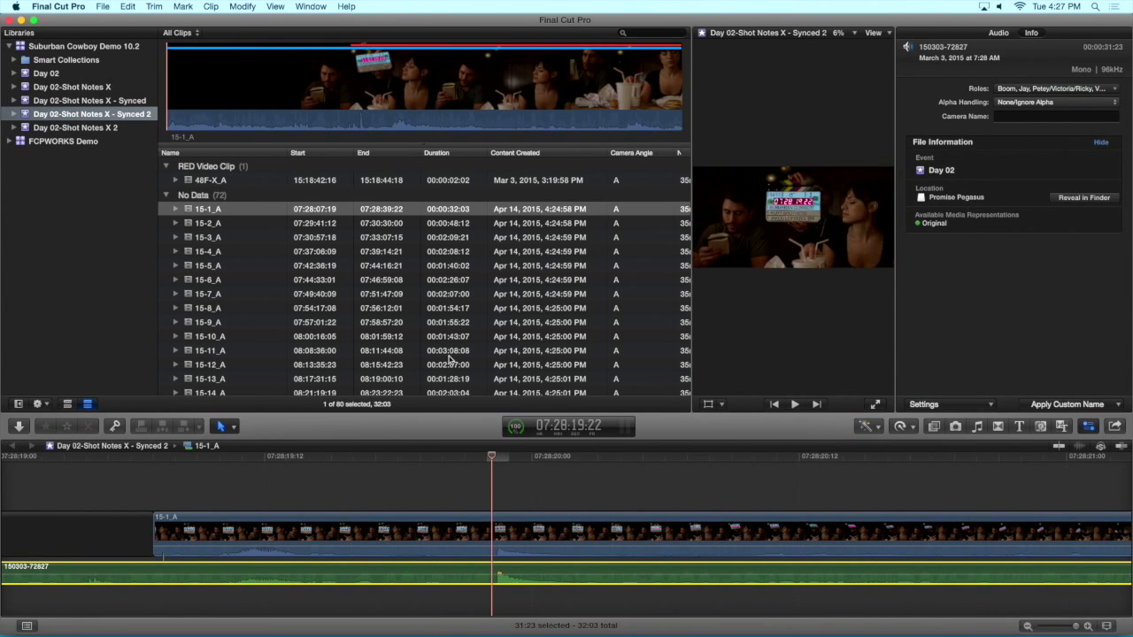
Select clip 15-1_A in the browser at its slate frame and view its audio channel configuration
click(228, 210)
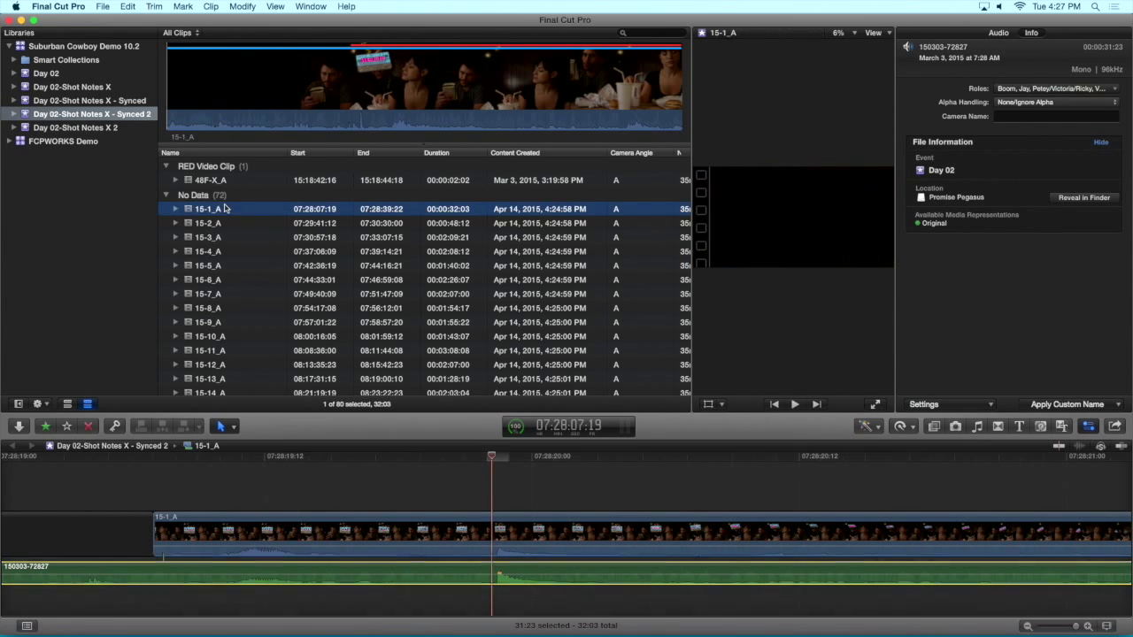
click(360, 99)
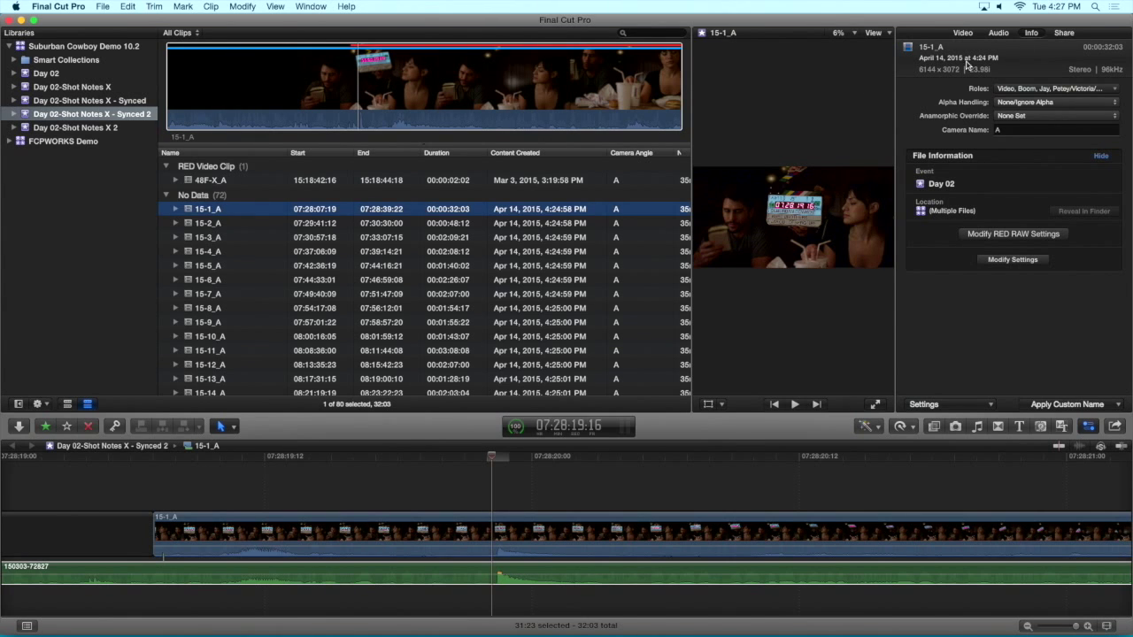
click(997, 34)
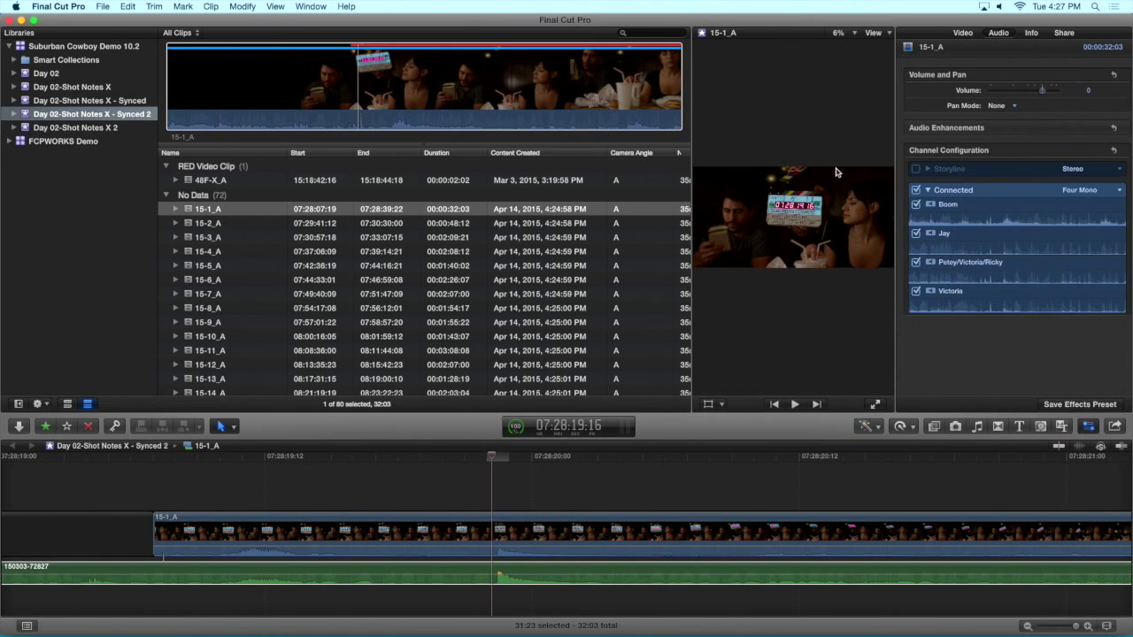
Create a new library named Edit Demo in the Suburban Cowboy folder on the Promise Pegasus drive
click(71, 128)
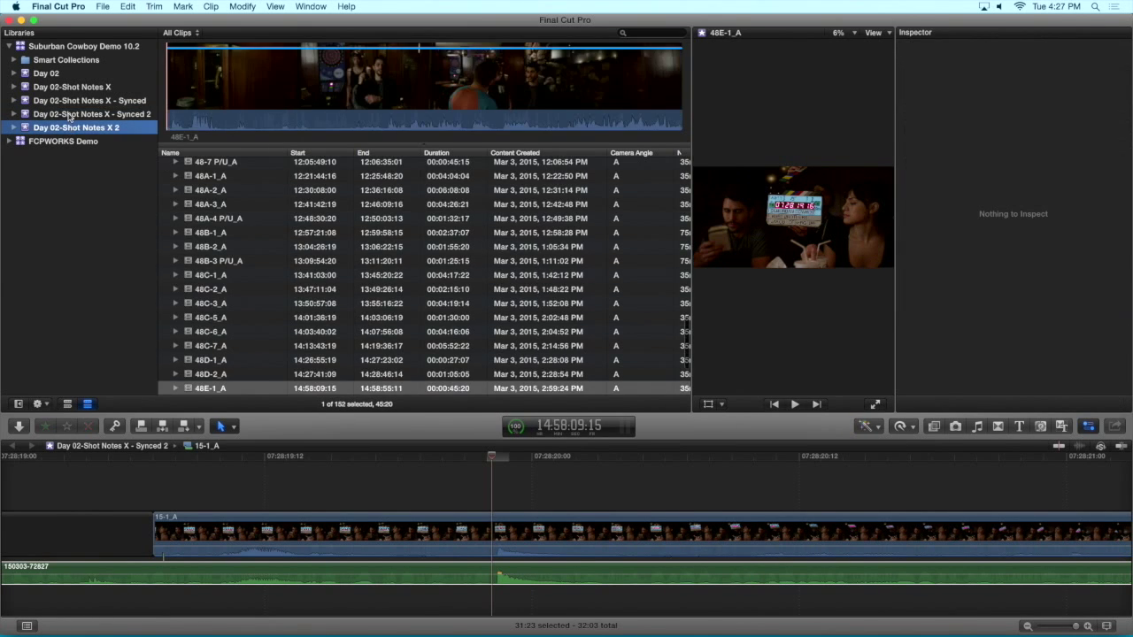
click(71, 114)
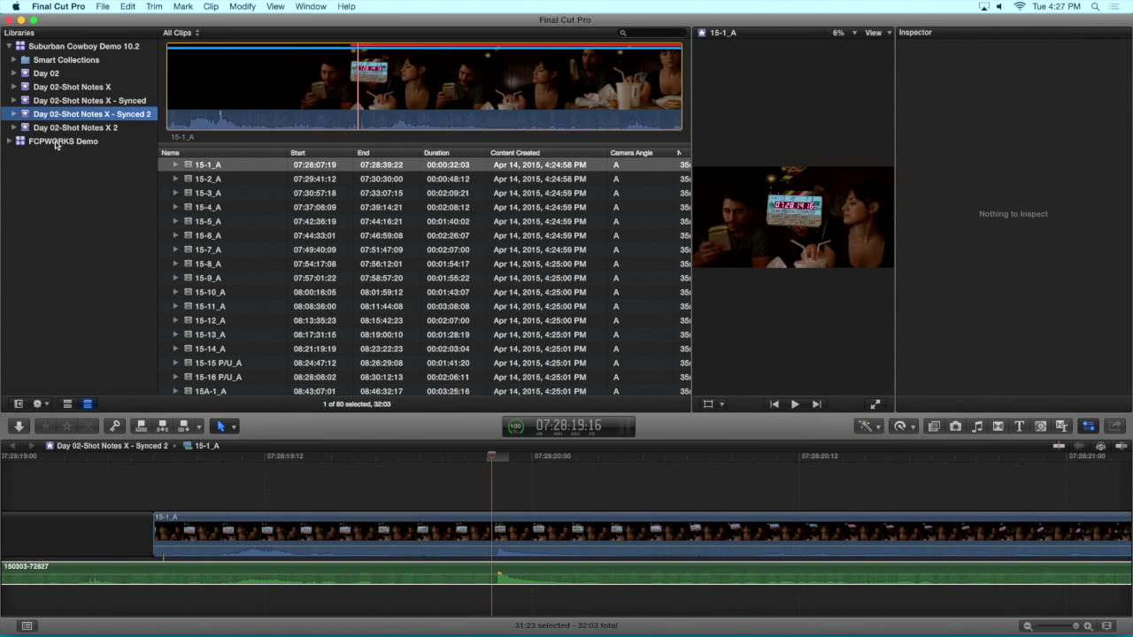
click(103, 7)
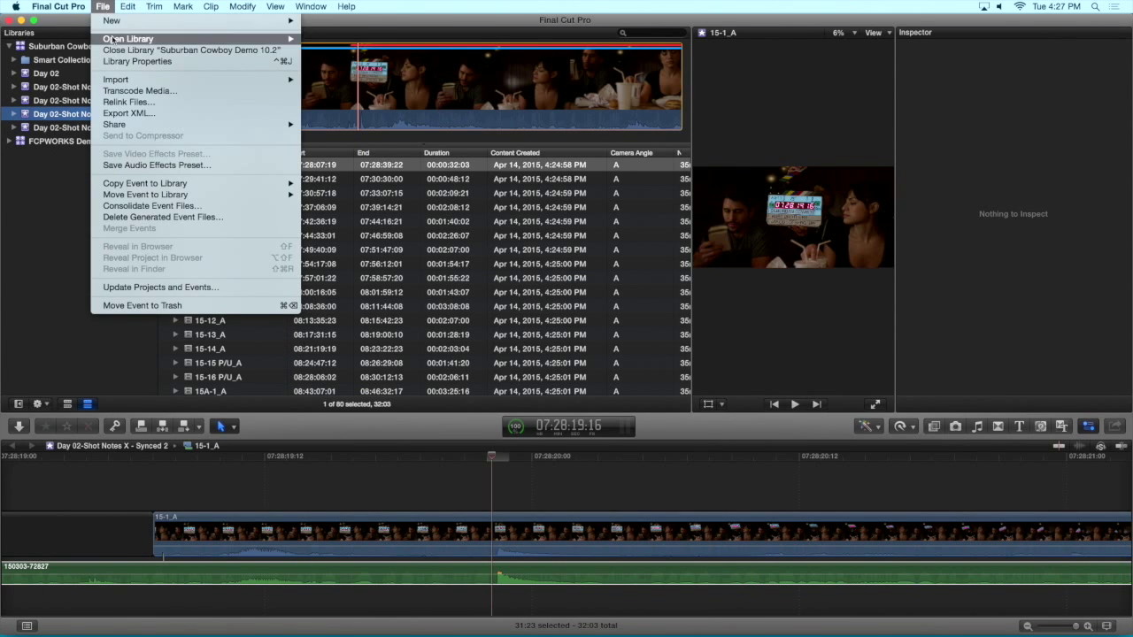
mouse_move(204, 20)
click(363, 46)
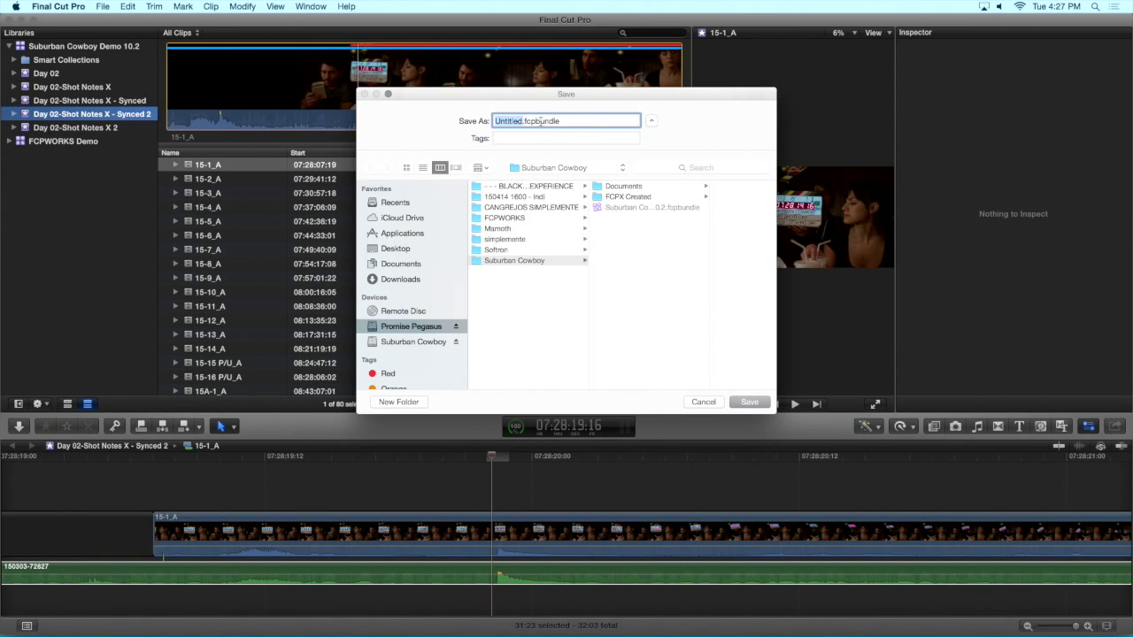
text(Edit Demo)
key(Return)
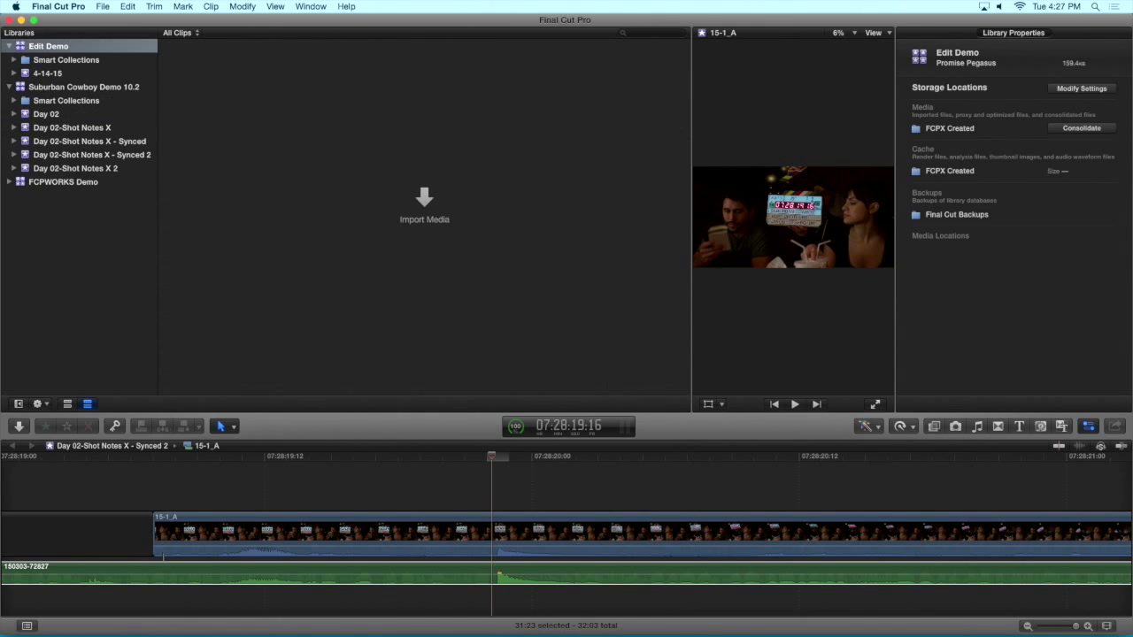
Check the audio channel configuration of clips 15-2_A, 15-3_A and 15-8_A in the Day 02-Shot Notes X - Synced 2 event
click(39, 73)
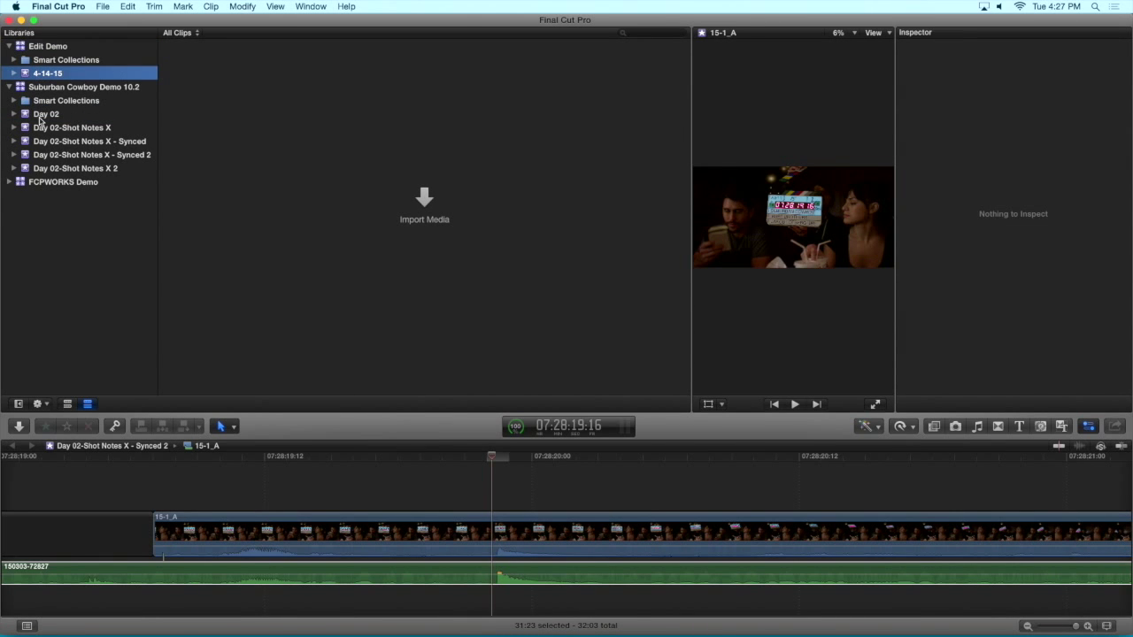
click(53, 155)
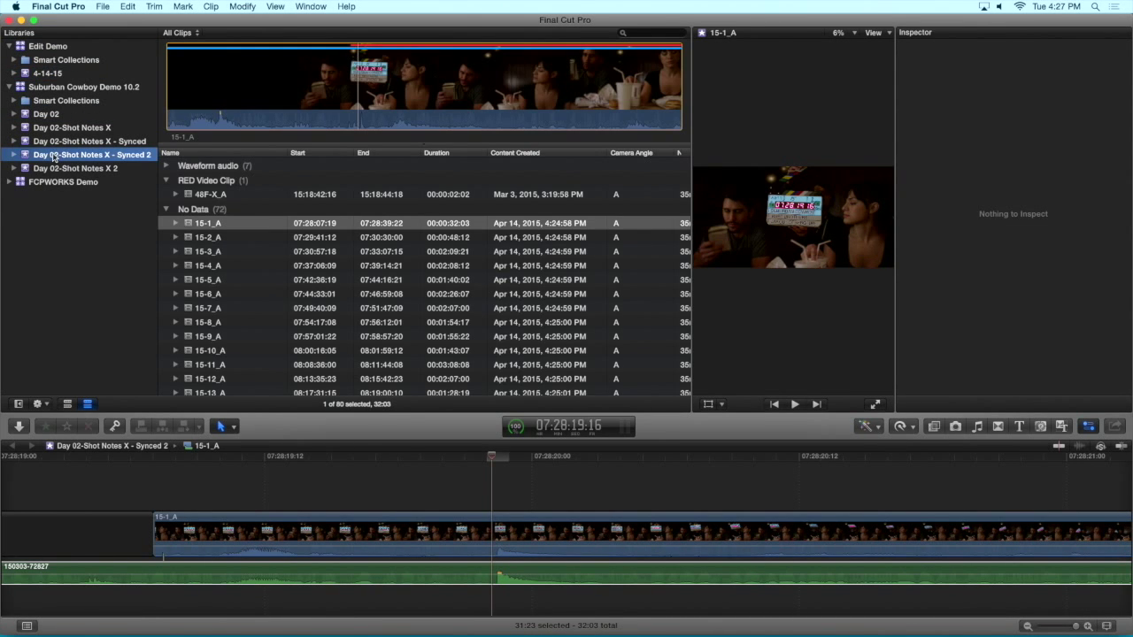
click(201, 239)
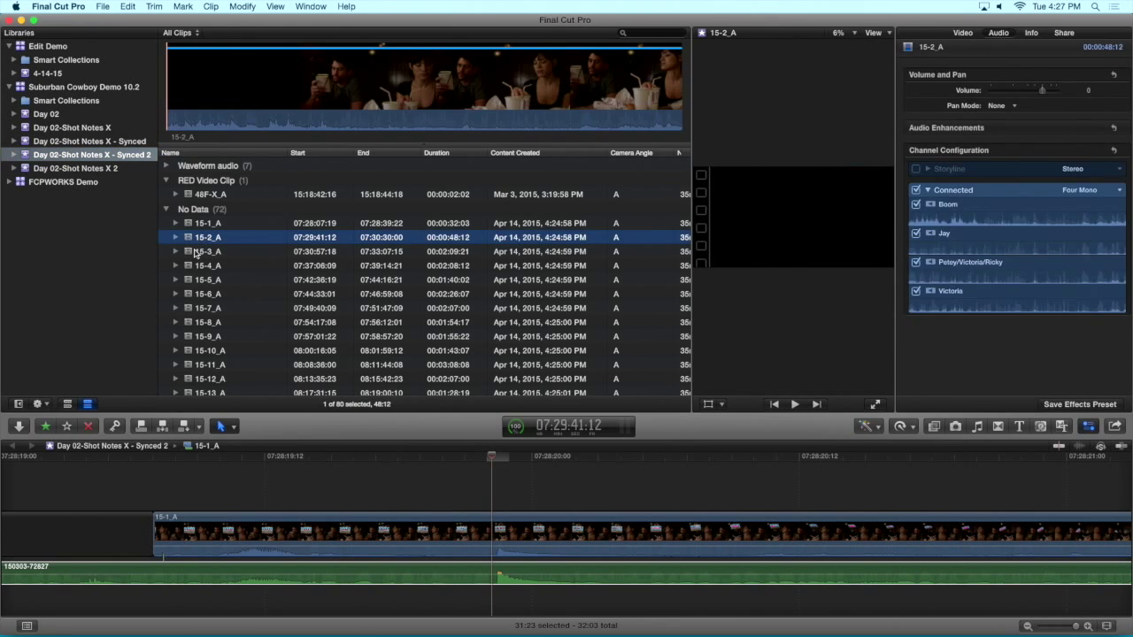
click(195, 253)
click(209, 326)
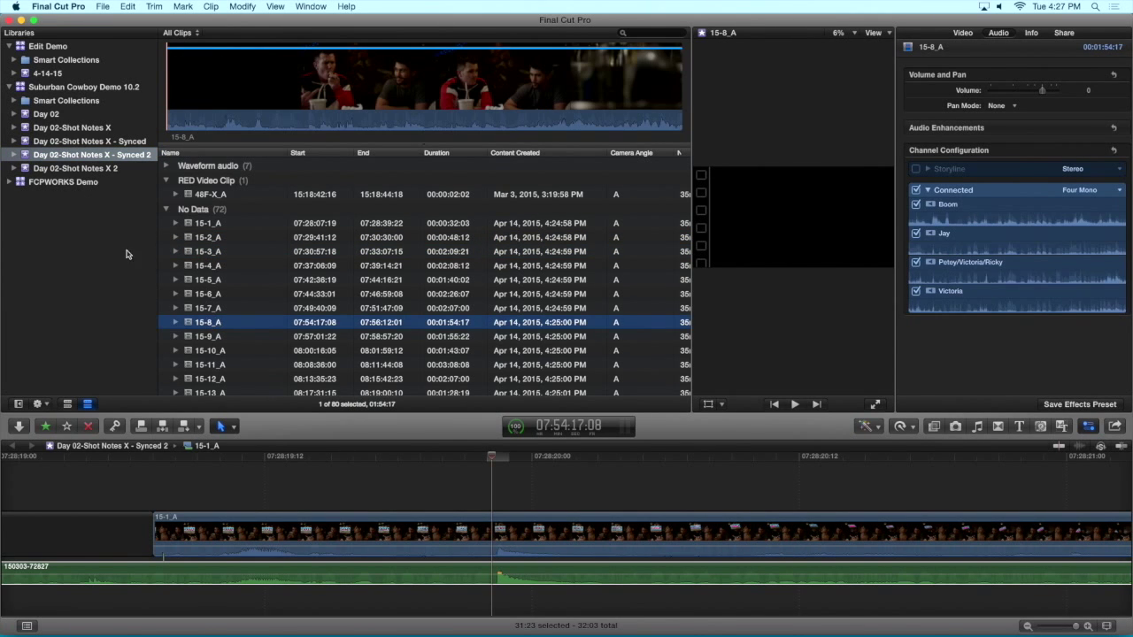
Copy the Day 02-Shot Notes X - Synced 2 event to the Edit Demo library
click(27, 156)
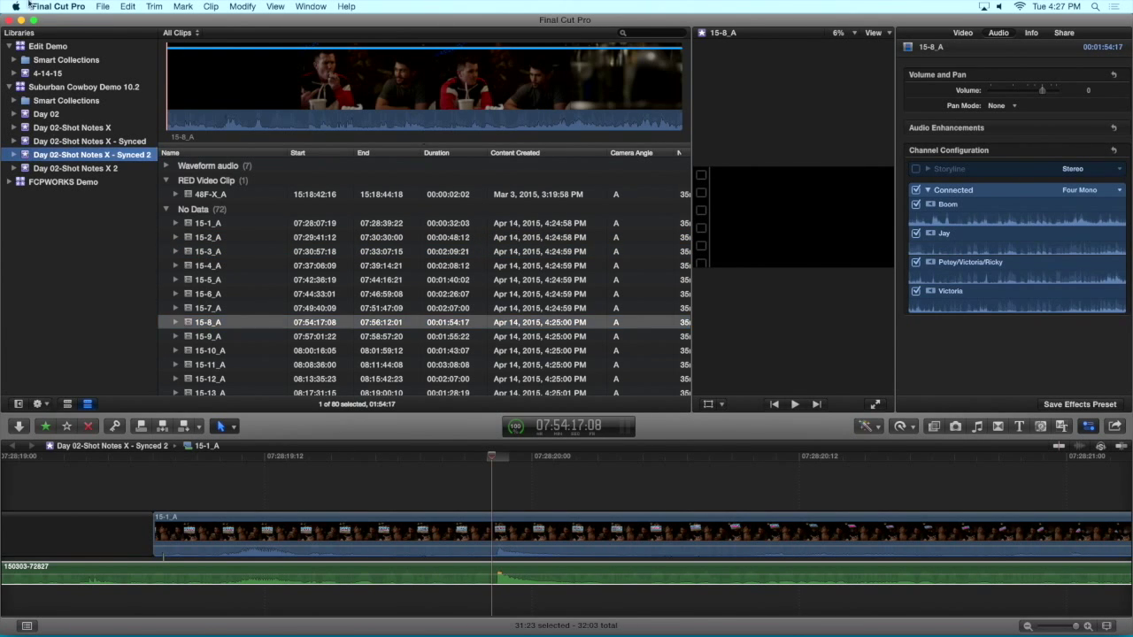
click(103, 6)
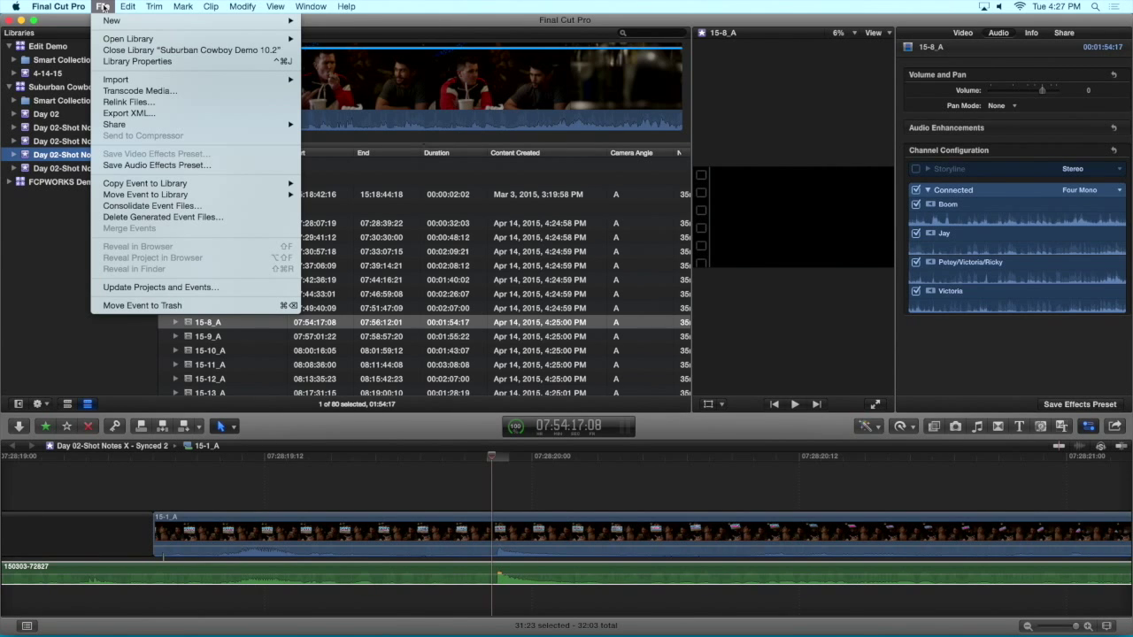
mouse_move(158, 187)
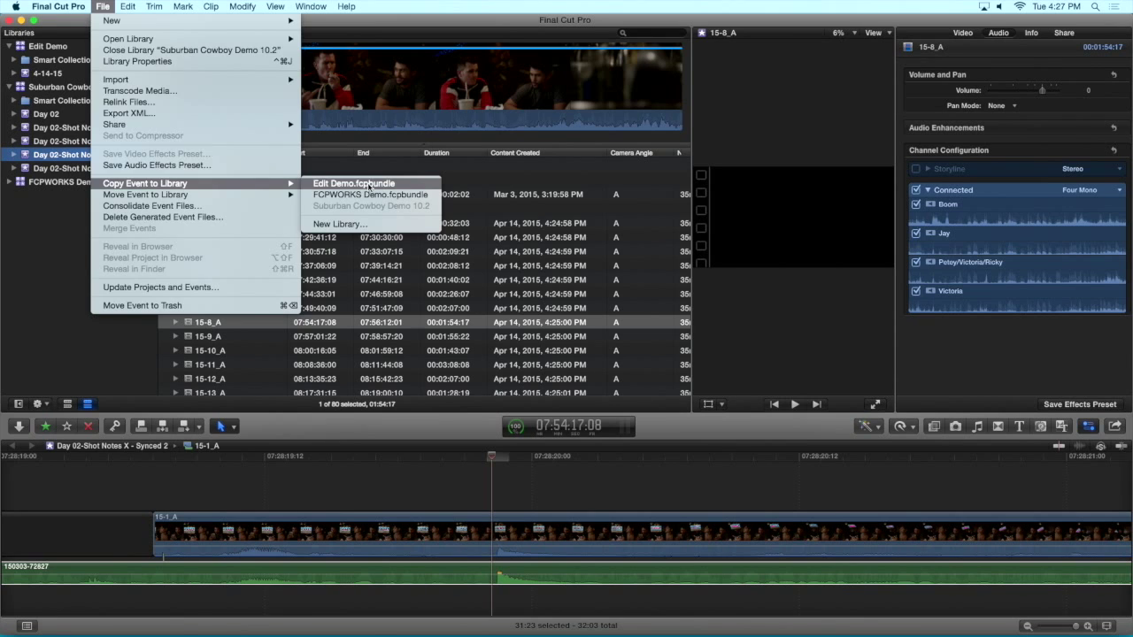
click(369, 185)
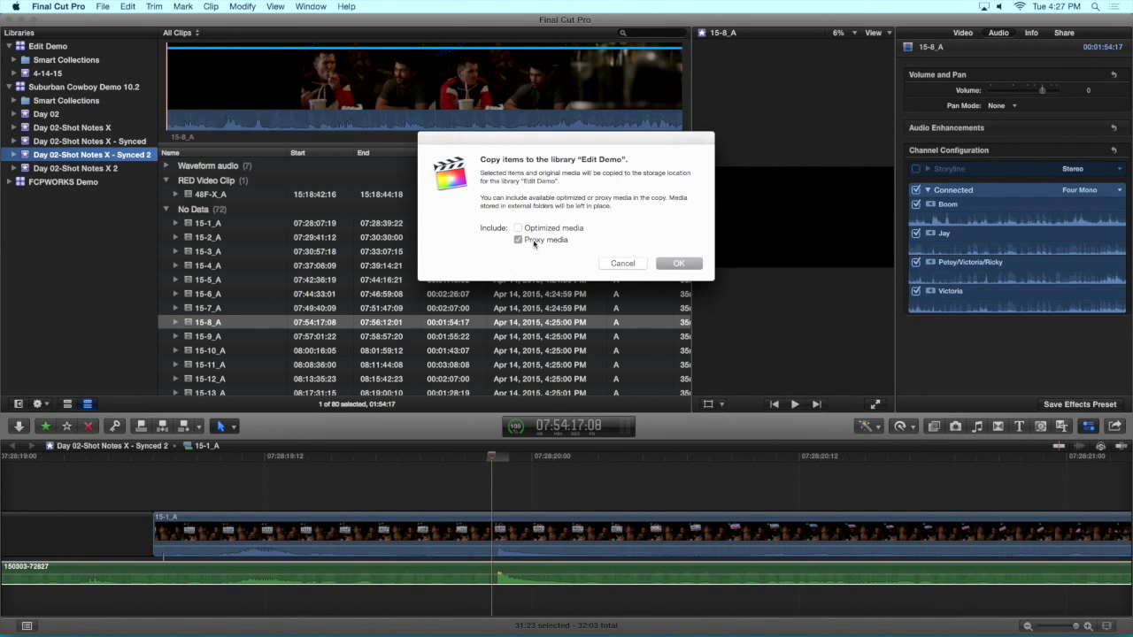
click(534, 241)
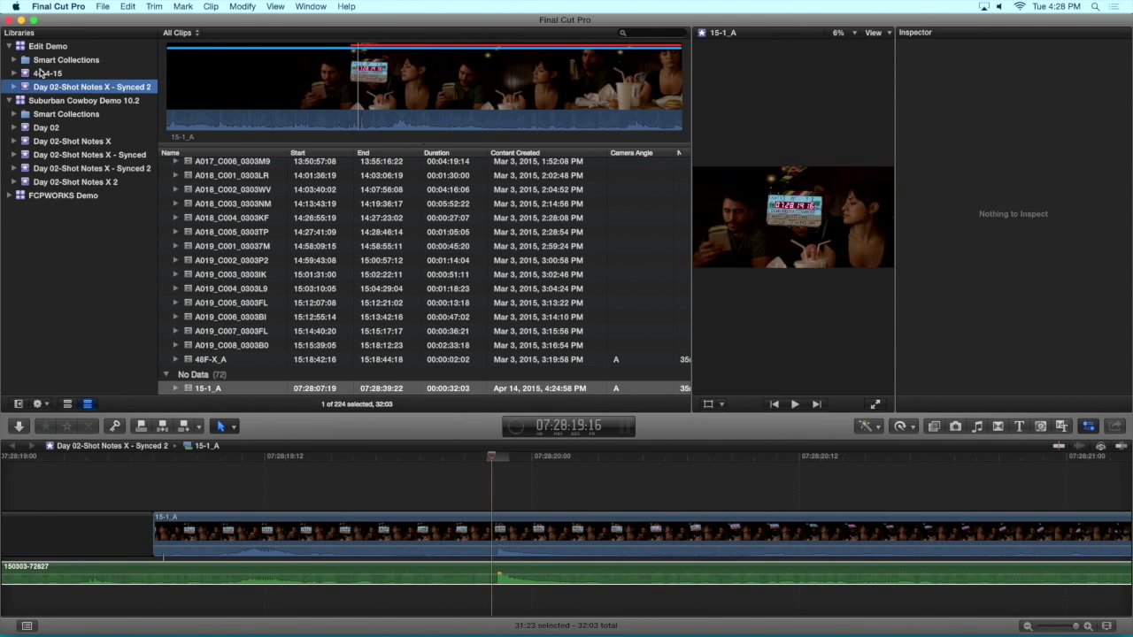
Look through the clips of the copied event in Edit Demo, collapsing the RED Video Clip group to reach the synced clips
scroll(250, 270, down, 5)
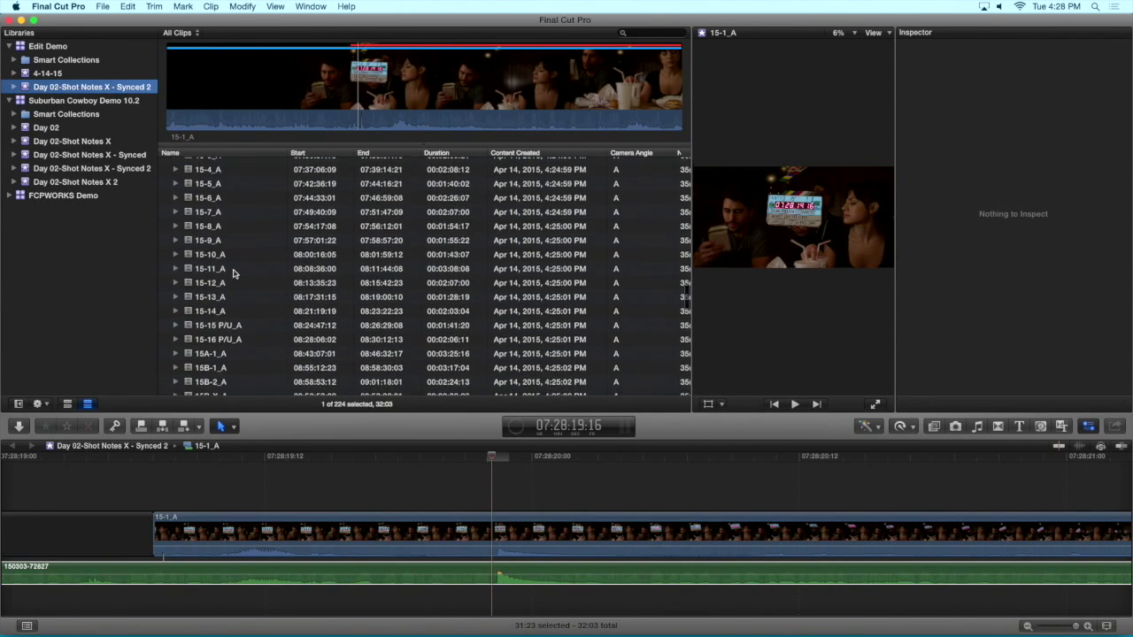
scroll(233, 273, up, 5)
scroll(228, 265, down, 10)
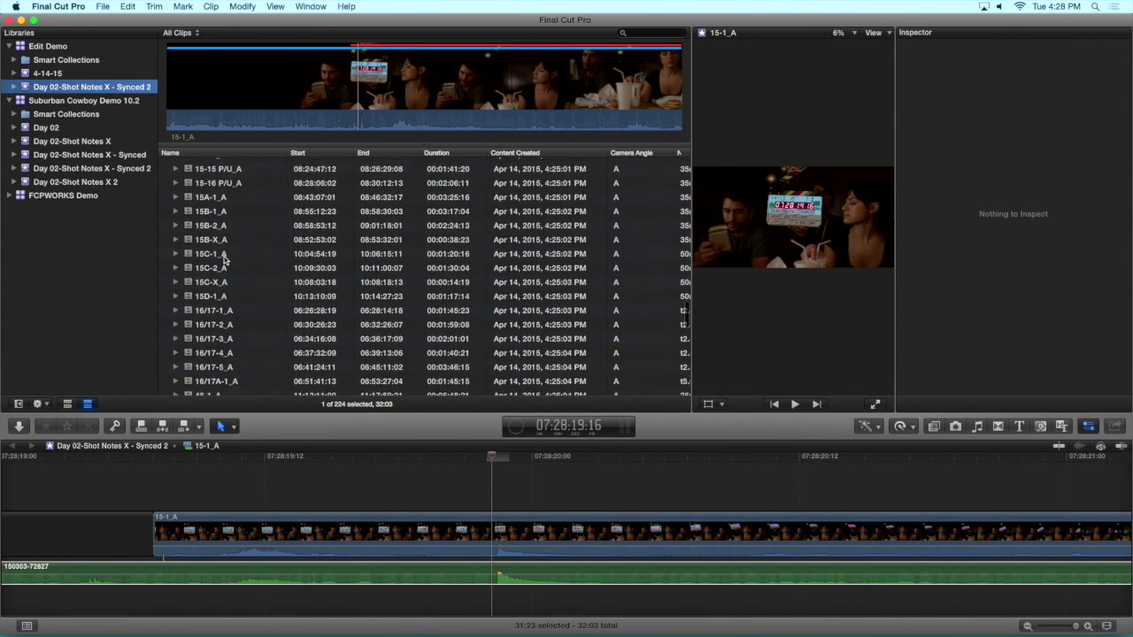
scroll(225, 259, up, 15)
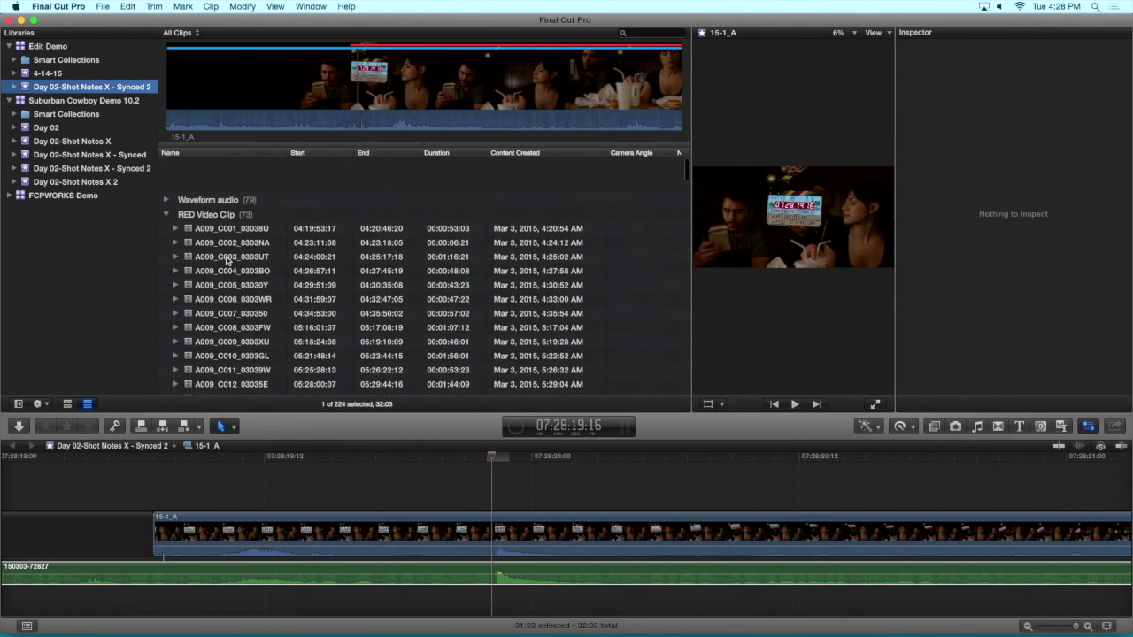
click(165, 181)
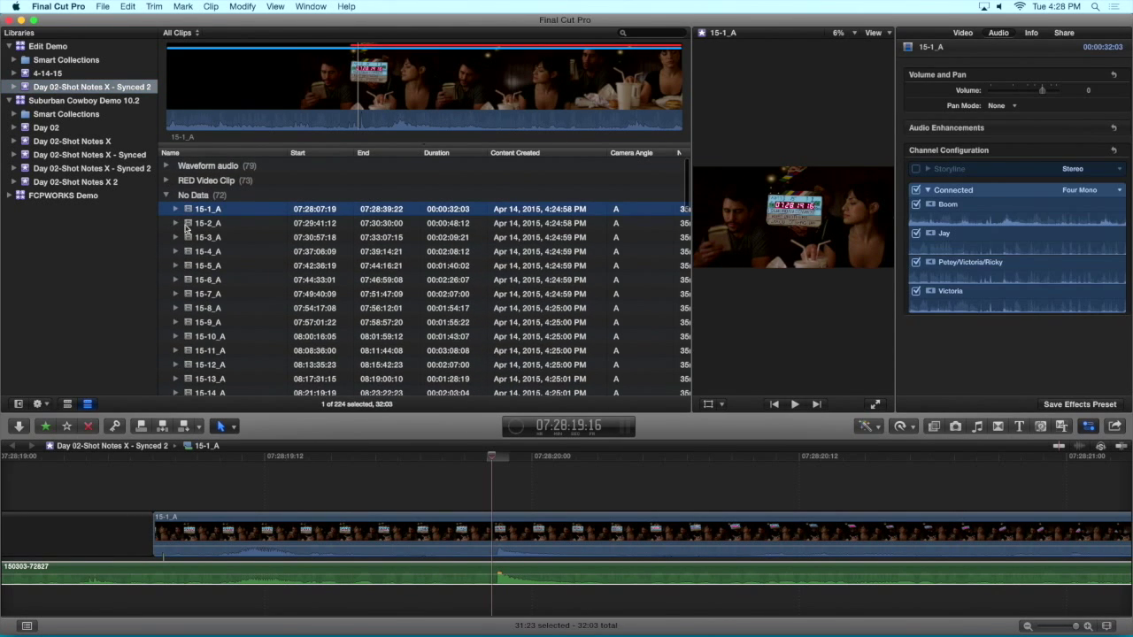
scroll(215, 243, down, 2)
scroll(214, 244, down, 1)
scroll(216, 241, up, 4)
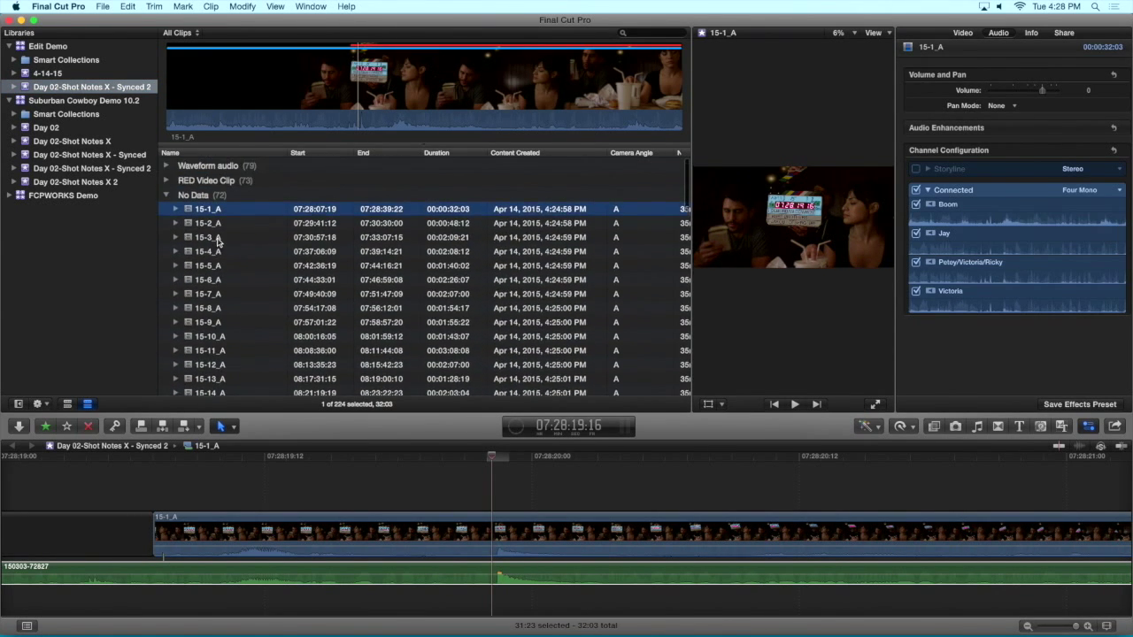
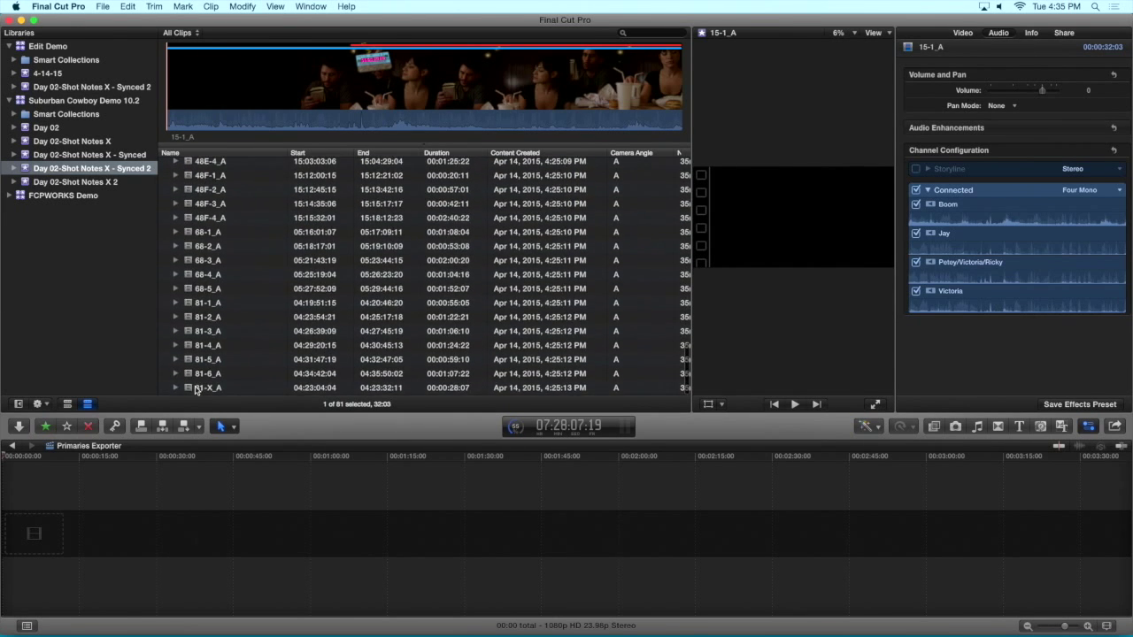
Select the synced clips from 15-1_A through 81-X_A and append them to the Primaries Exporter project at 6144 × 3072, 23.98 fps
shift+click(198, 387)
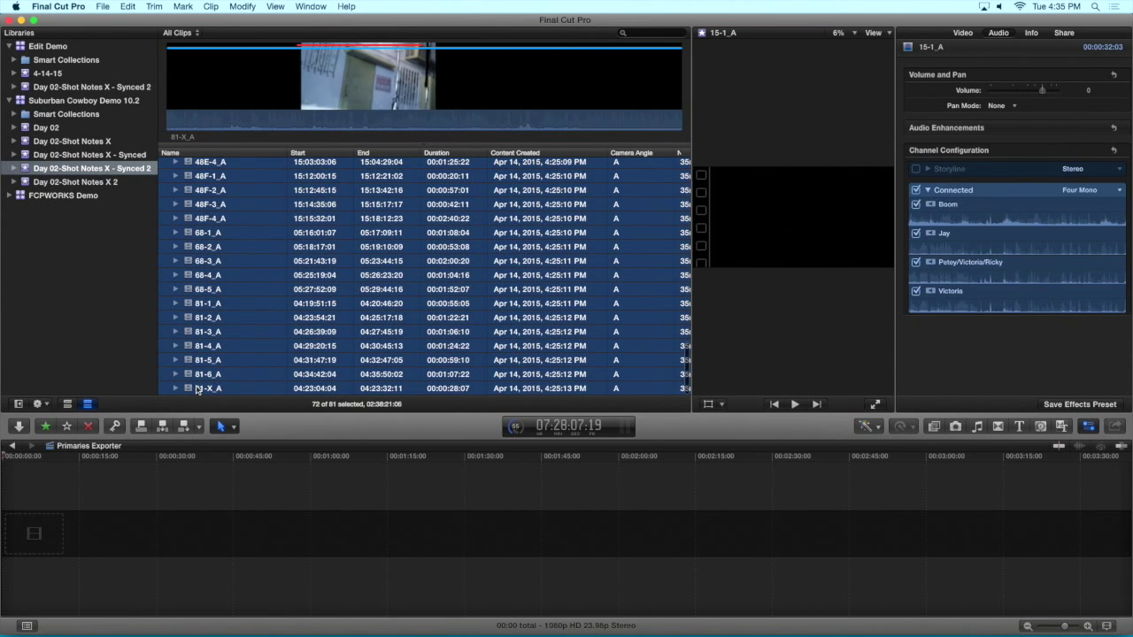
key(e)
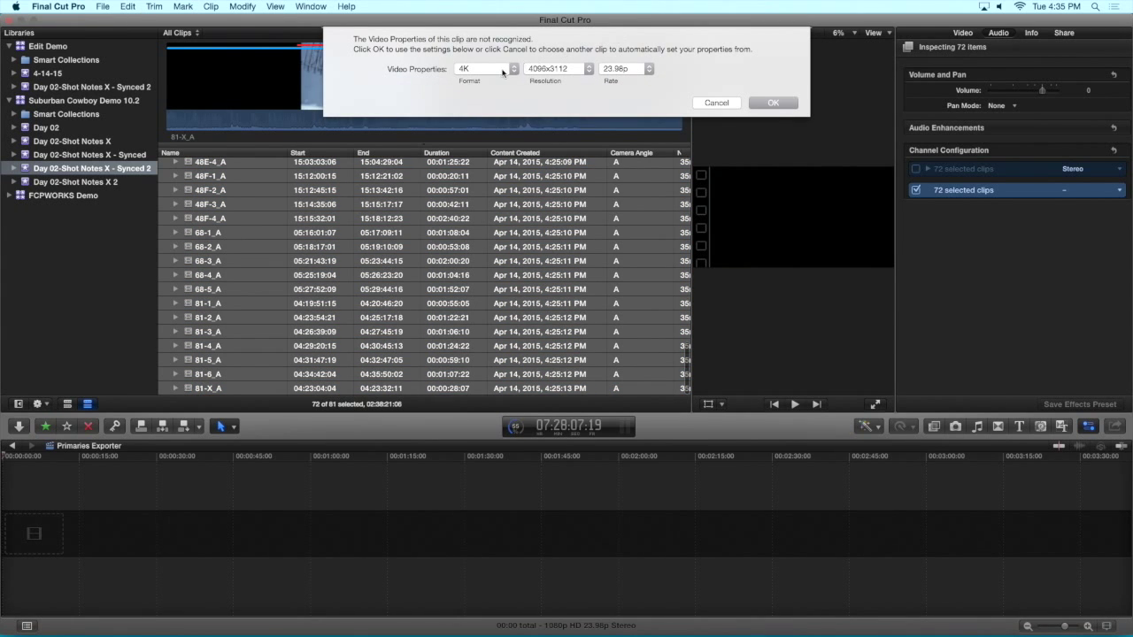
click(502, 71)
click(469, 107)
click(773, 103)
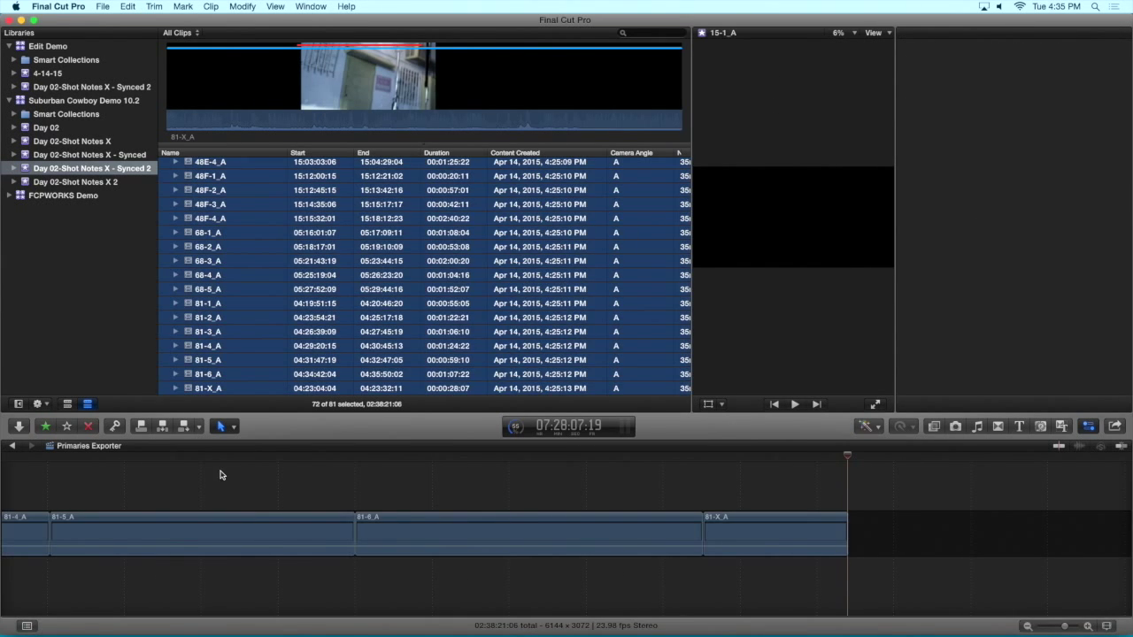
Fit the whole assembled timeline in view and scrub from its start to clip 15-11_A
key(shift+z)
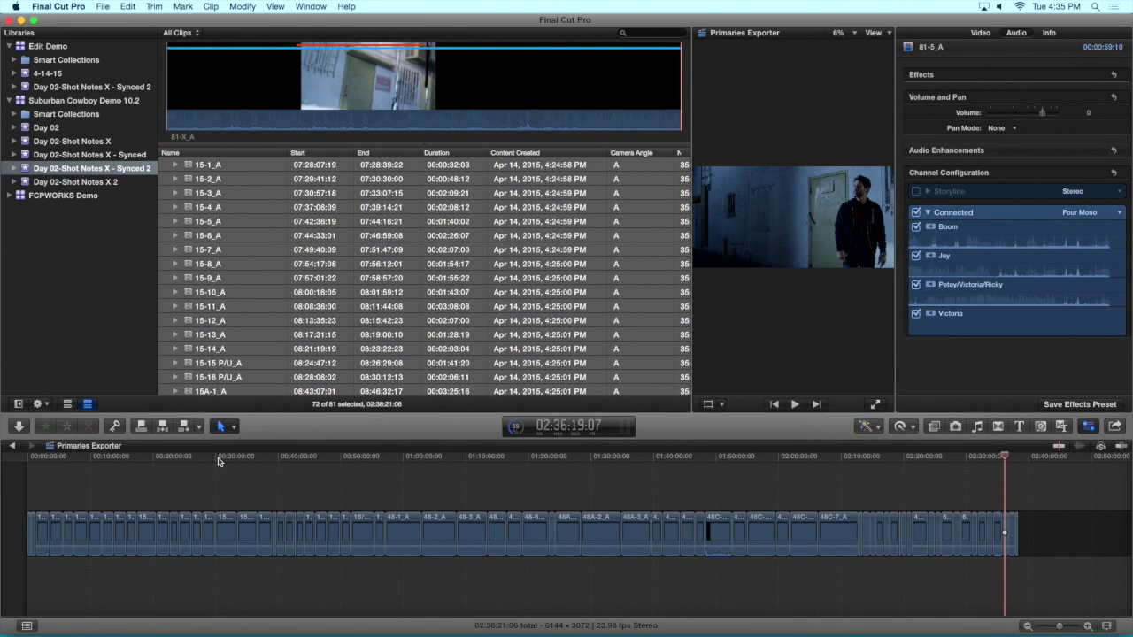
click(28, 458)
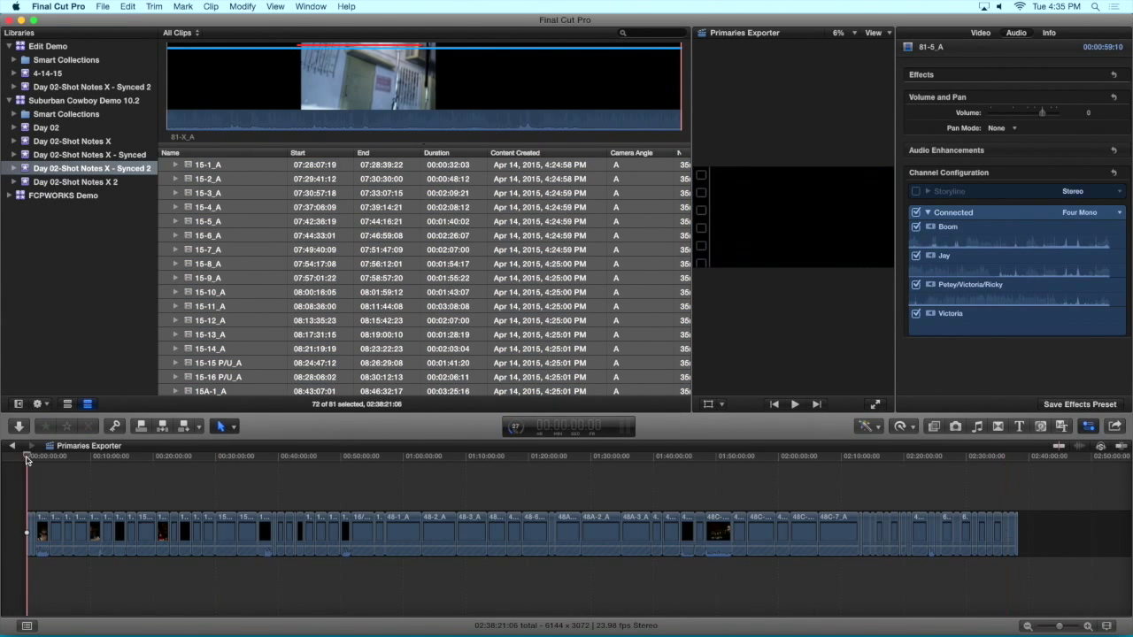
drag(81, 457, 146, 457)
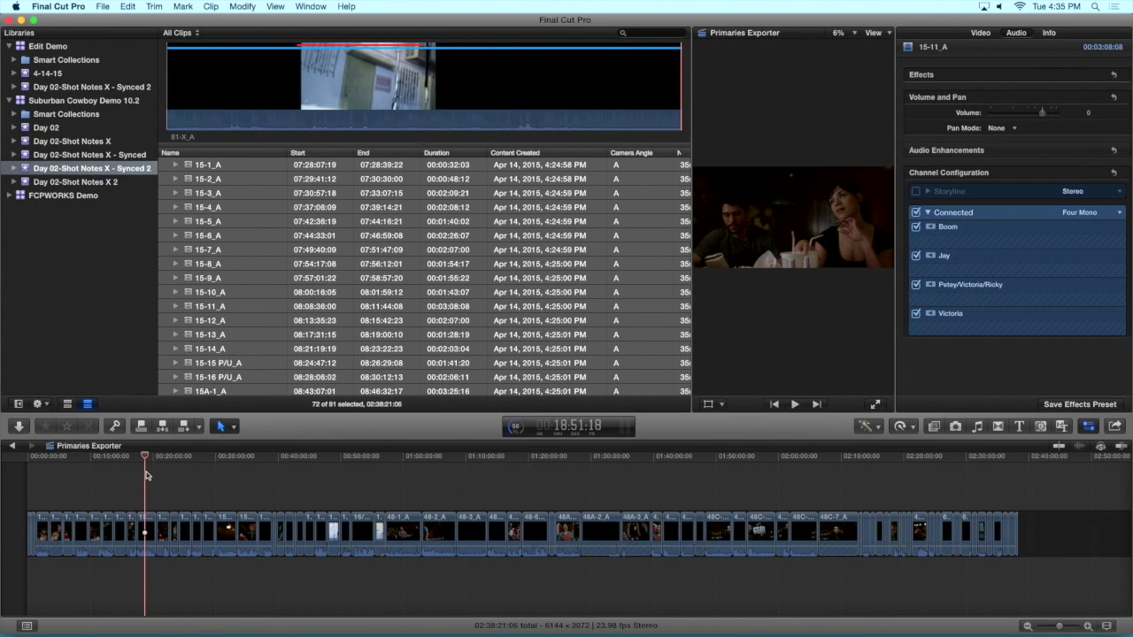
Play through clip 15-1_A and trim its start to about 15:13 on the timeline, removing everything before that frame
click(25, 456)
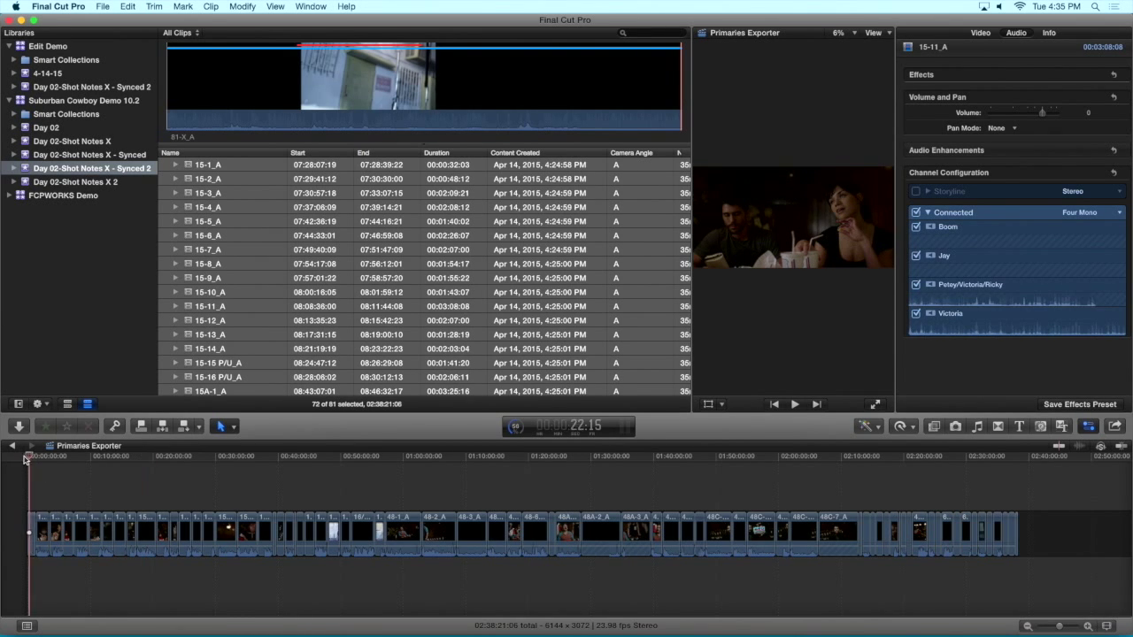
key(super+equal)
key(super+equal)
key(super+equal)
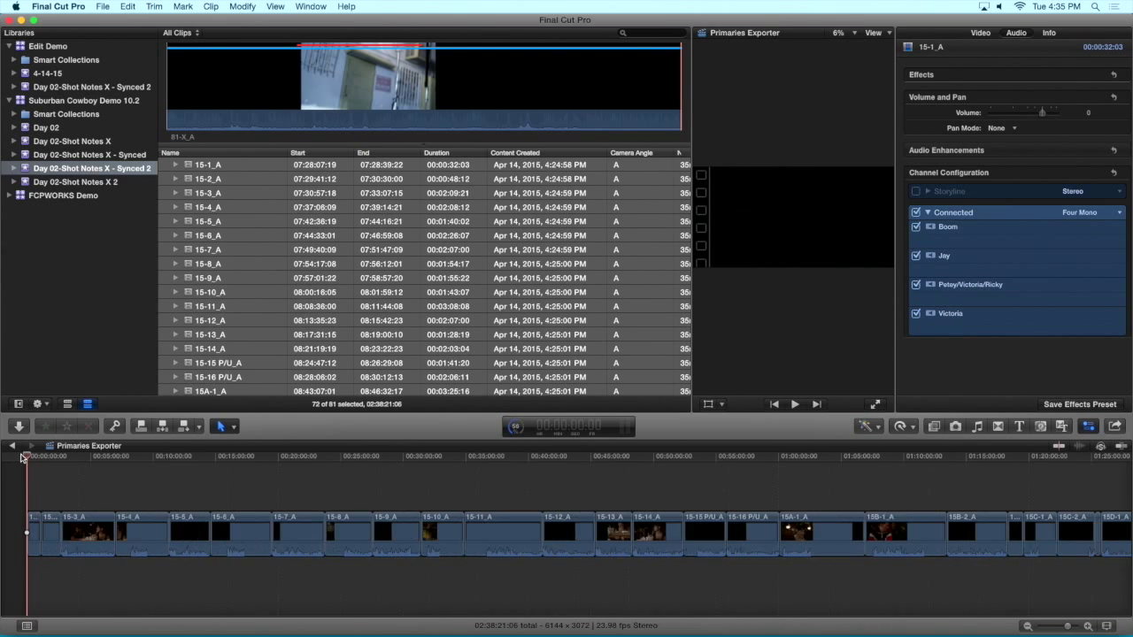
click(40, 458)
key(space)
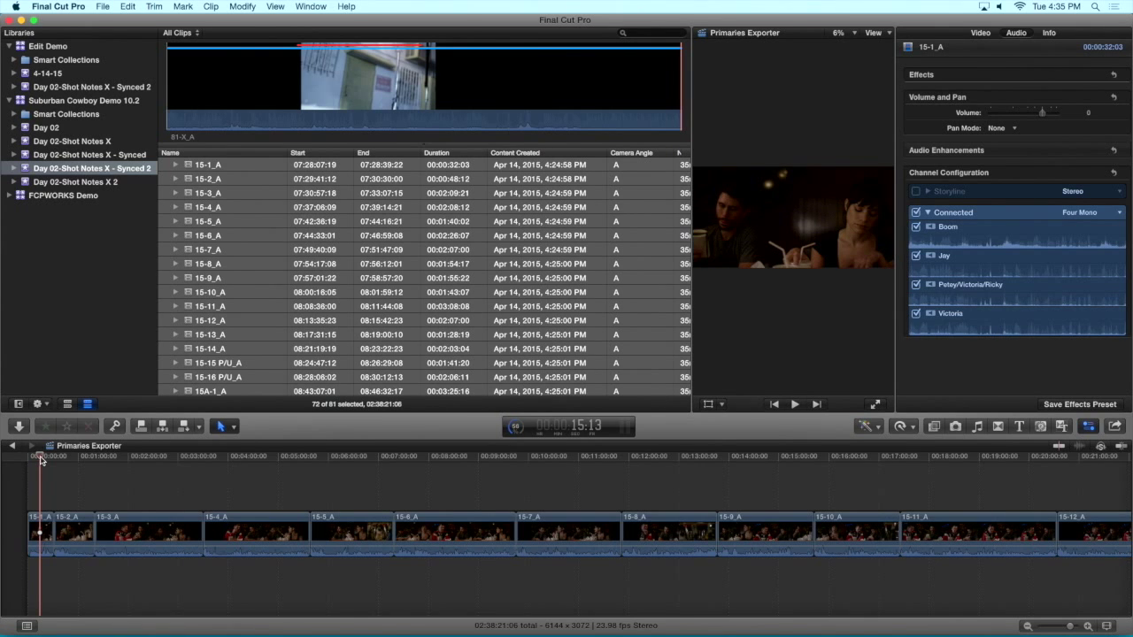
key(space)
key(alt+bracketleft)
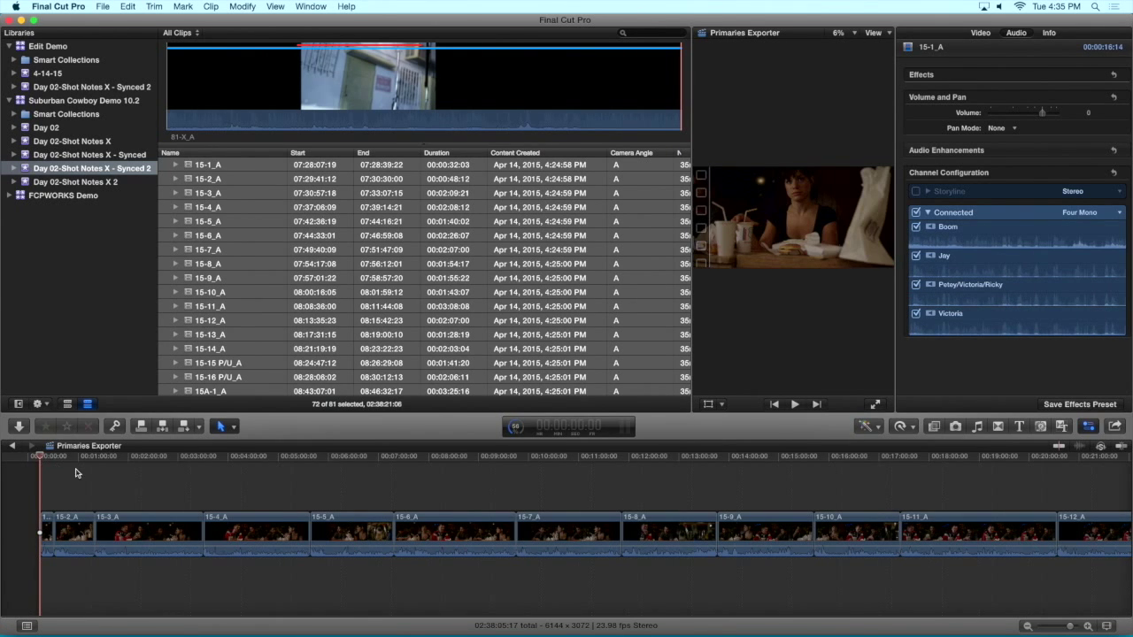
Trim the starts of 15-2_A and 15-3_A to the playhead, leaving clip durations of 17:17 and 55:23
click(78, 460)
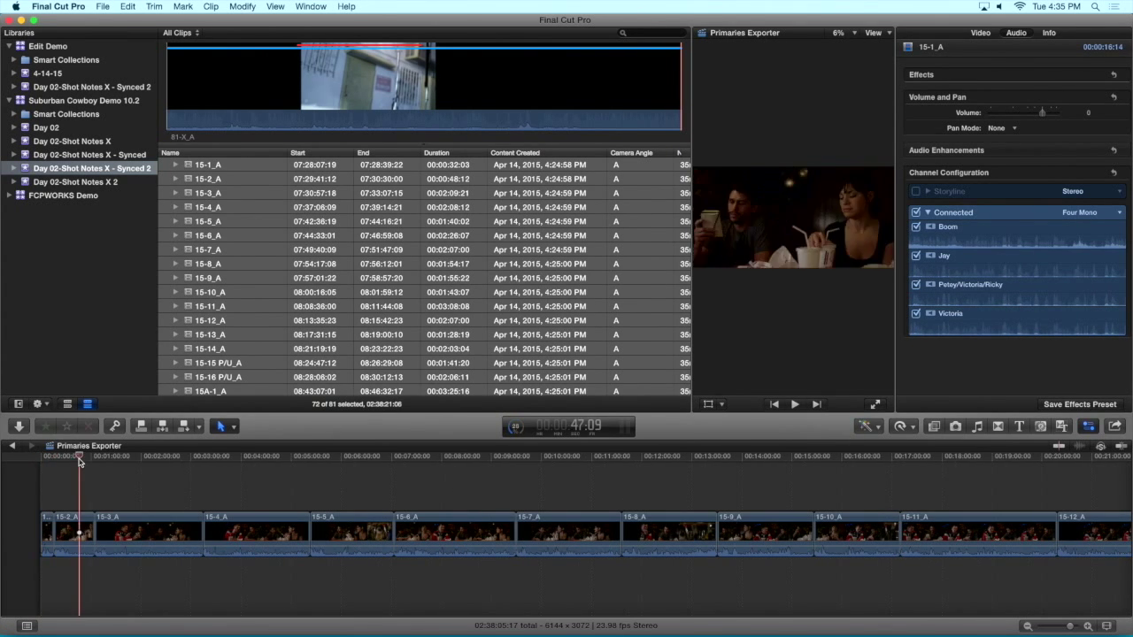
key(alt+bracketleft)
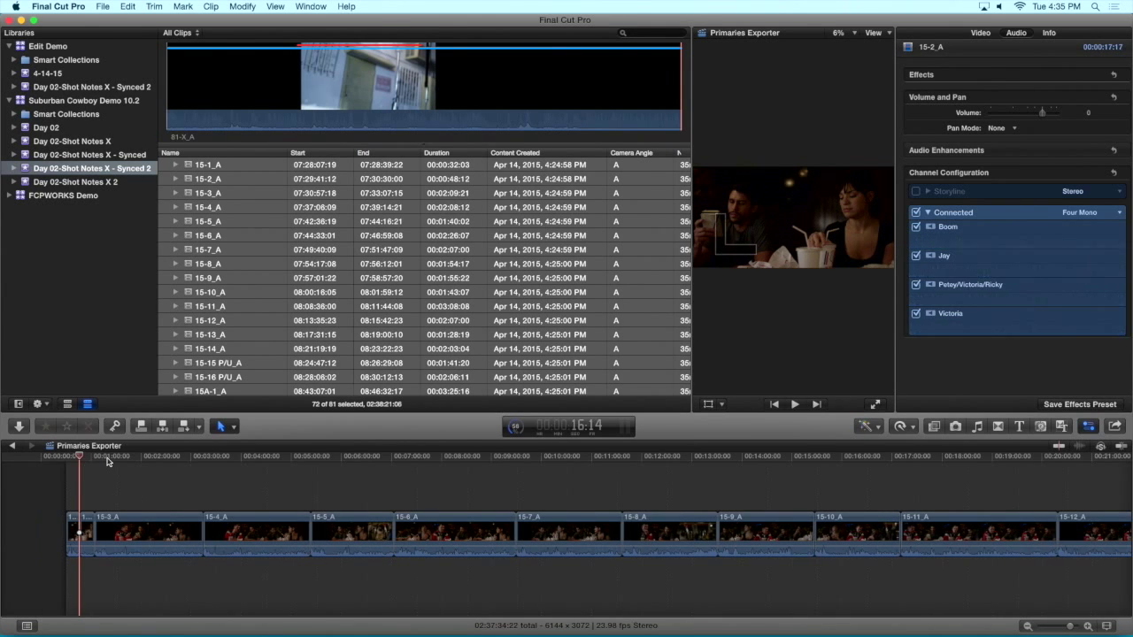
click(155, 459)
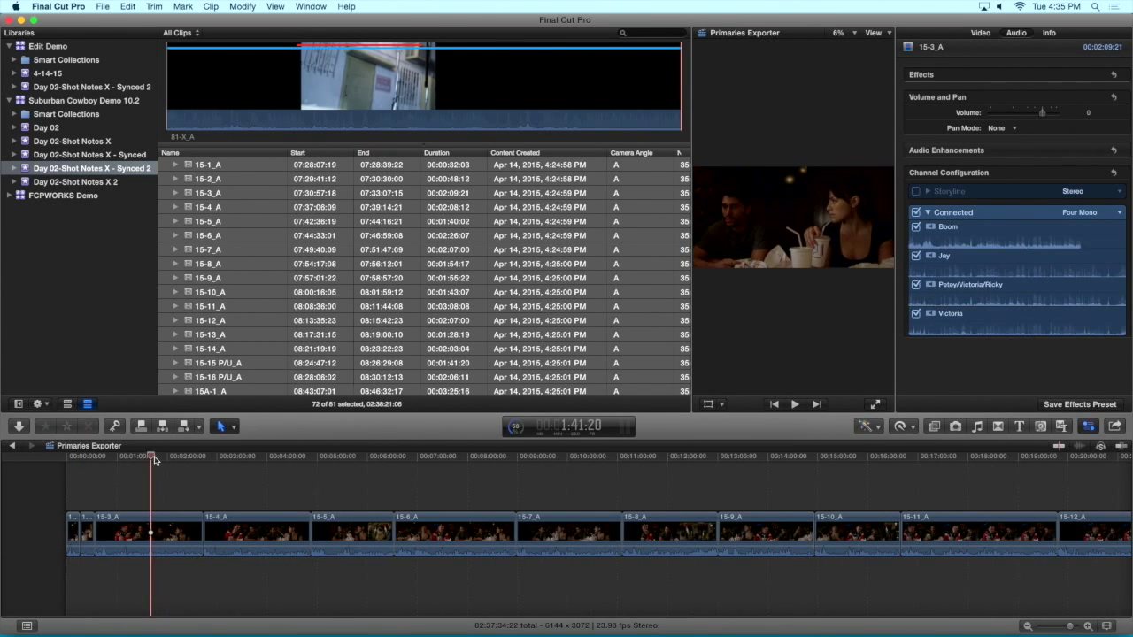
mouse_move(156, 459)
mouse_down()
mouse_move(167, 459)
mouse_move(157, 459)
mouse_up()
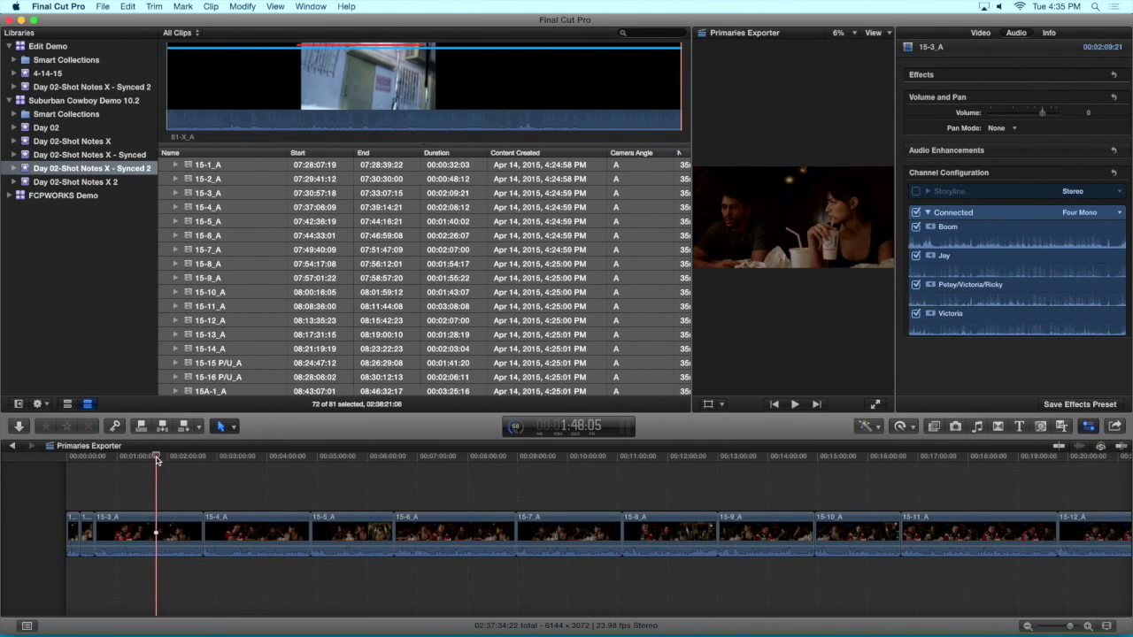
key(alt+bracketleft)
Trim the starts of 15-4_A, 15-5_A and 15-6_A to the playhead near the middle of each clip
click(259, 459)
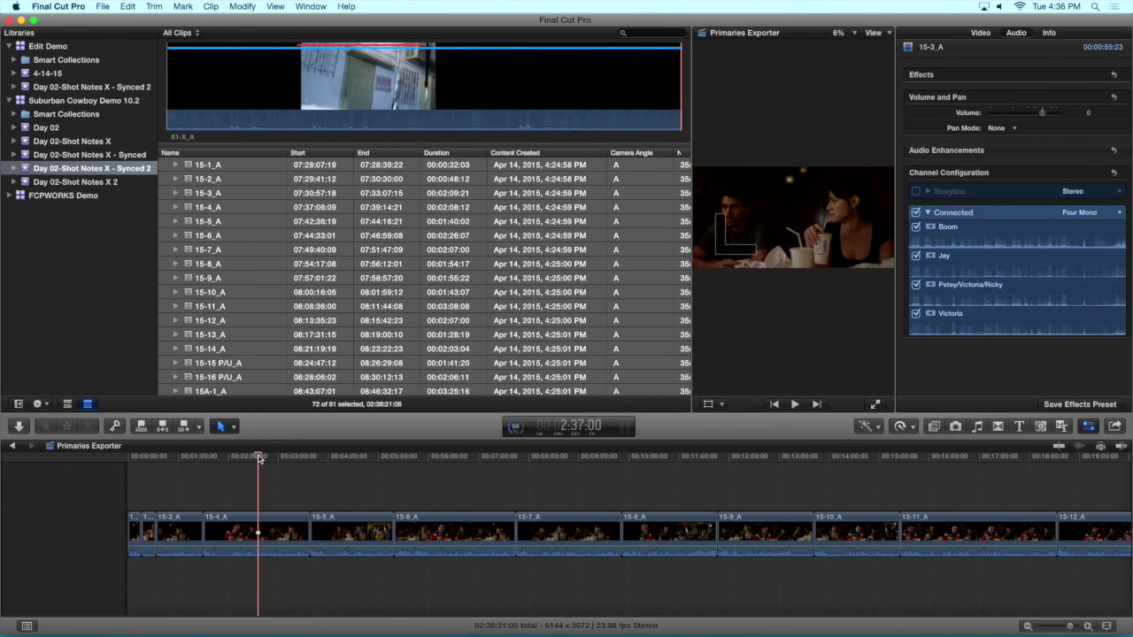
key(alt+bracketleft)
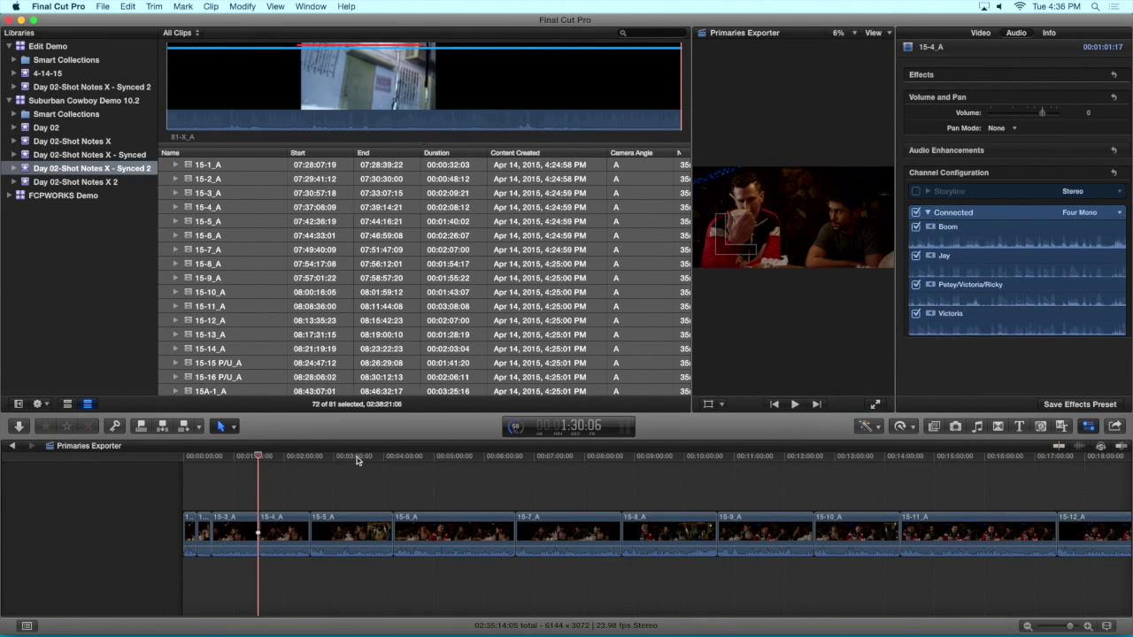
click(357, 458)
key(alt+bracketleft)
click(455, 459)
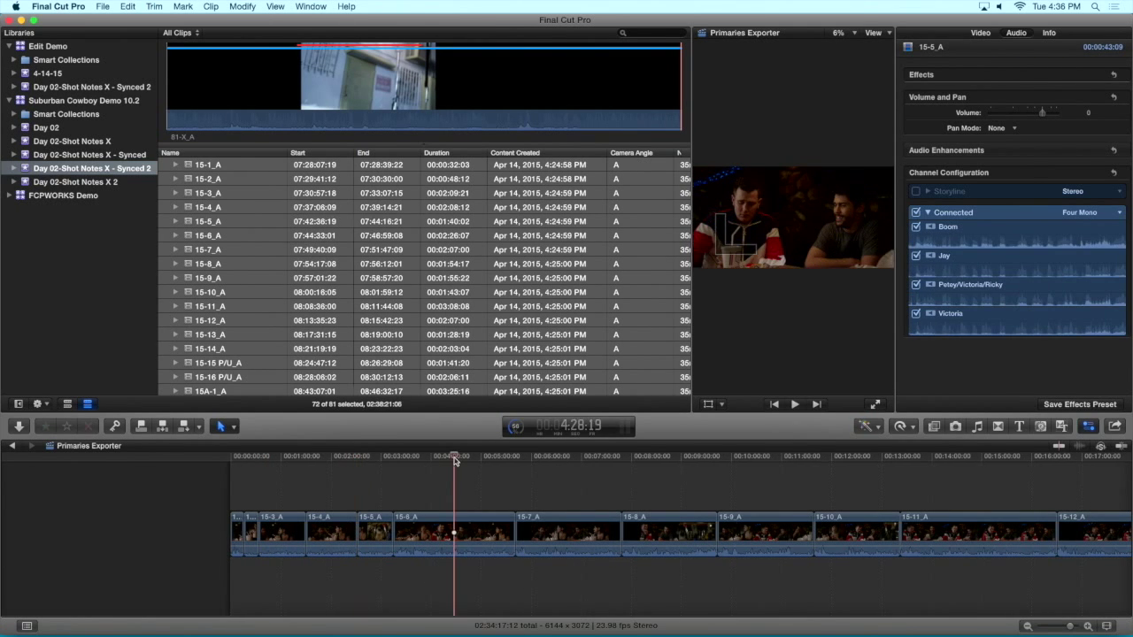
key(alt+bracketleft)
View 15-7_A and the whole Primaries Exporter timeline, with the playhead moved to clip 48-2_A at about 01:00:37:14
click(568, 458)
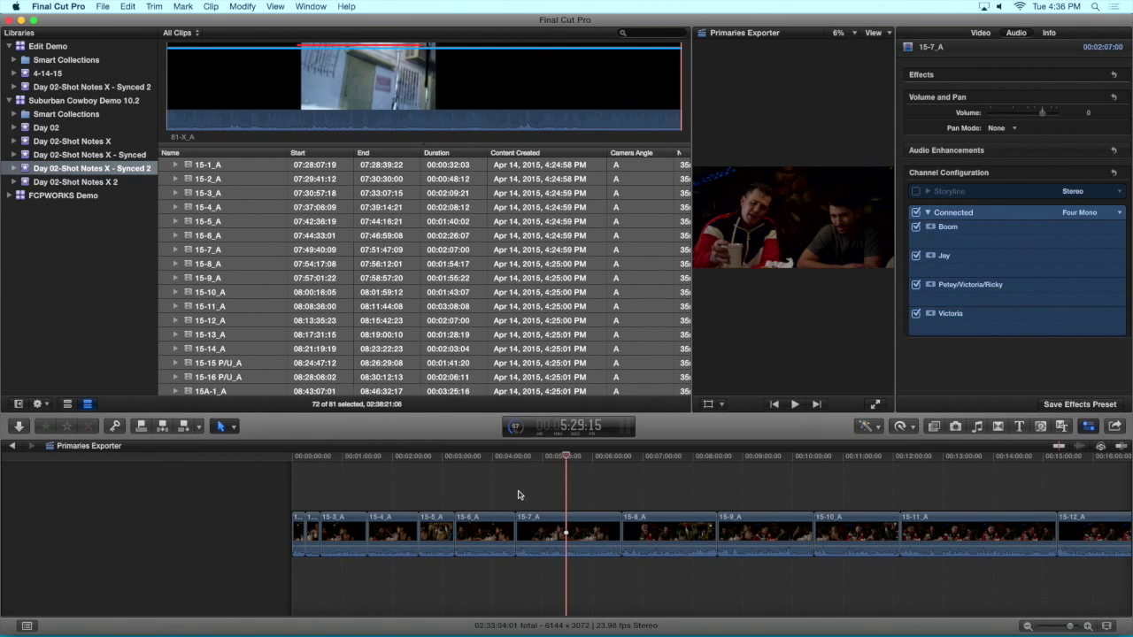
key(shift+z)
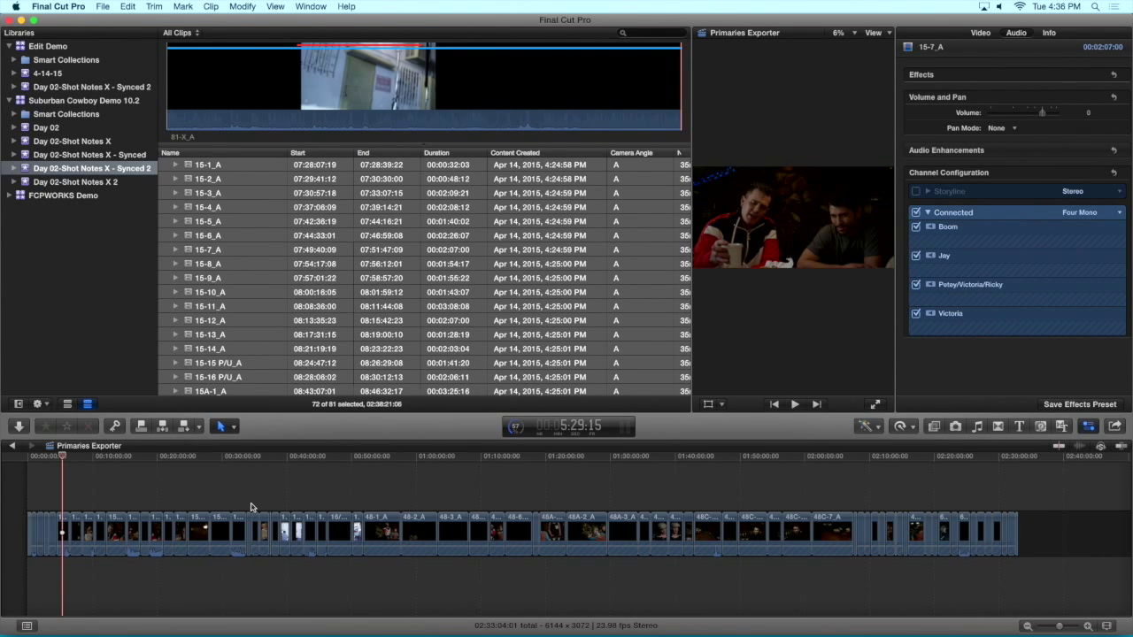
click(421, 474)
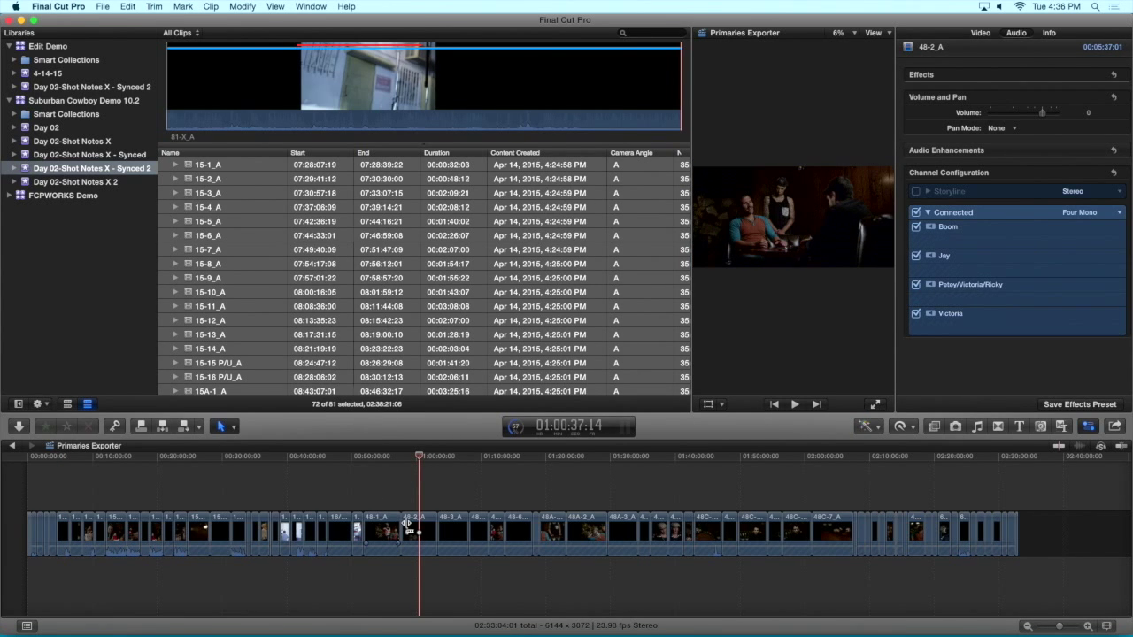
Trim the start of clip 48-2_A to the playhead, and move the playhead back to 55:42:05 in clip 48-1_A
drag(409, 529, 345, 433)
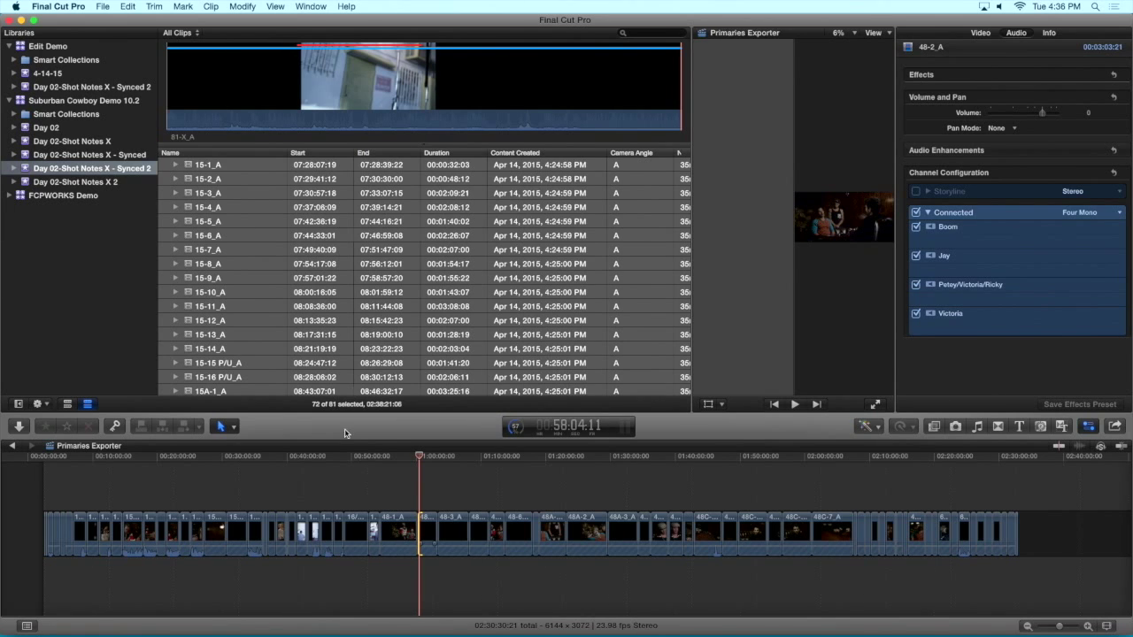
click(404, 458)
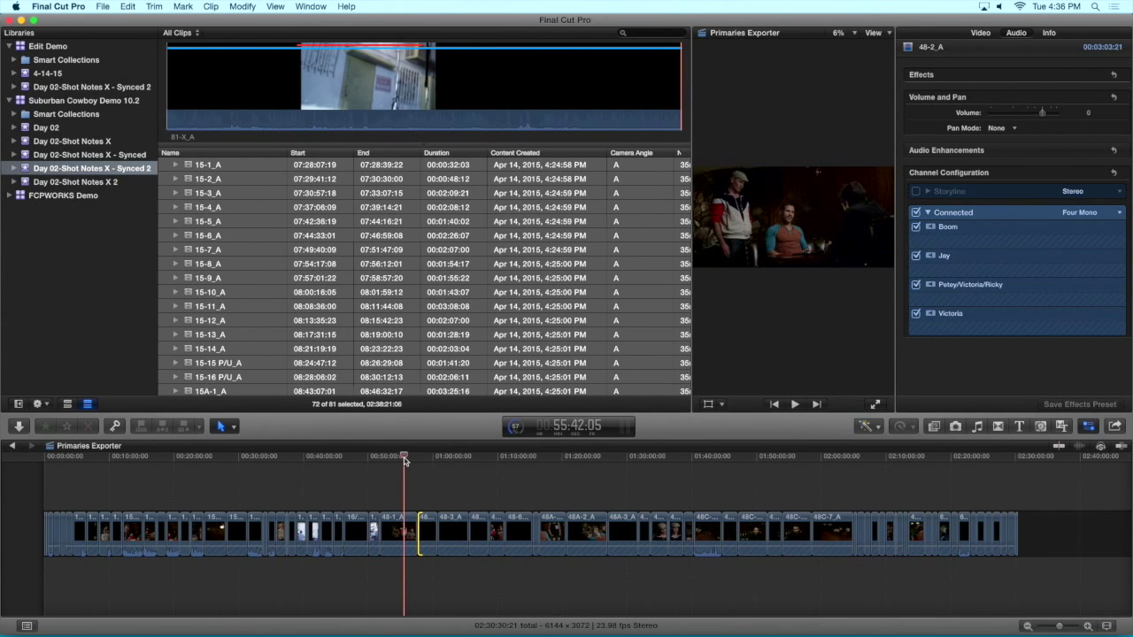
Set the duration of all clips in the Primaries Exporter timeline to one frame and fit the shortened timeline in view
click(399, 532)
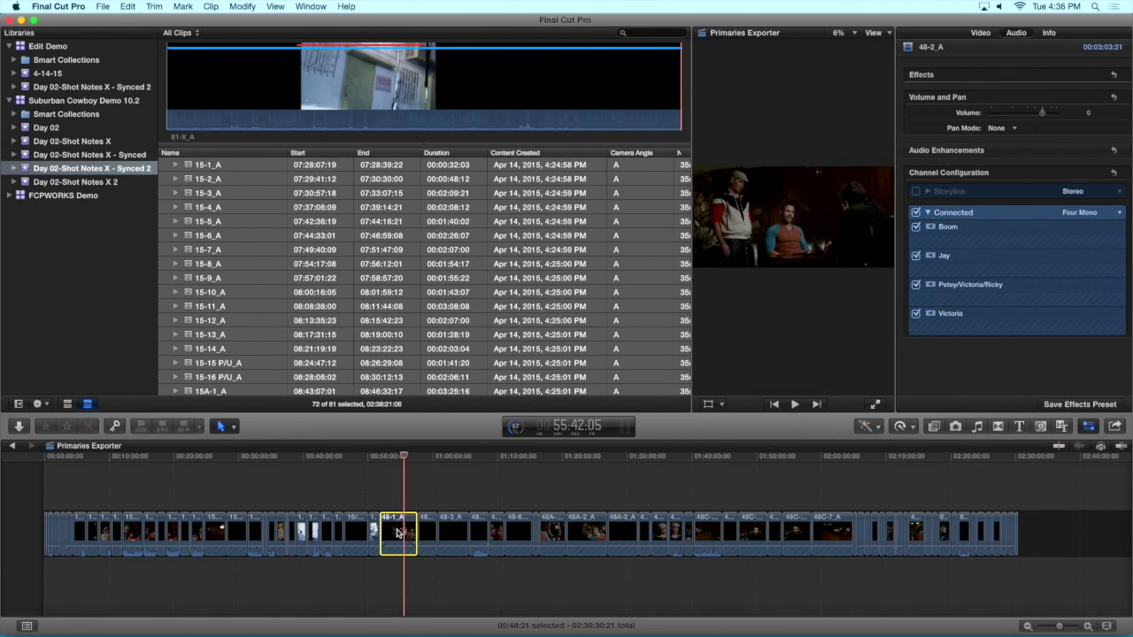
key(super+a)
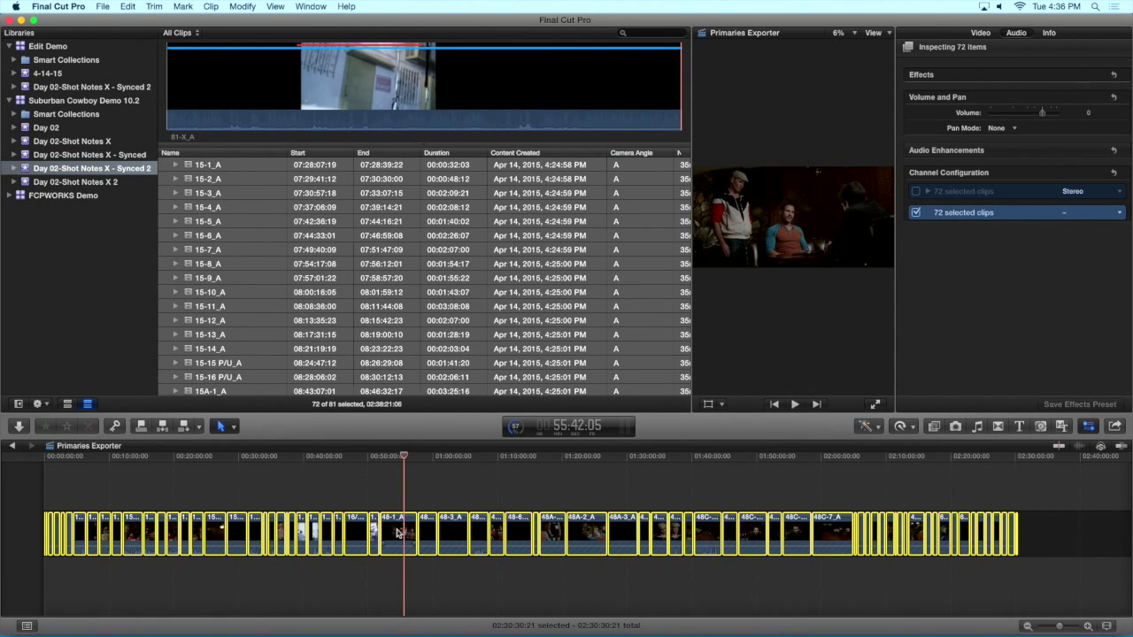
key(ctrl+d)
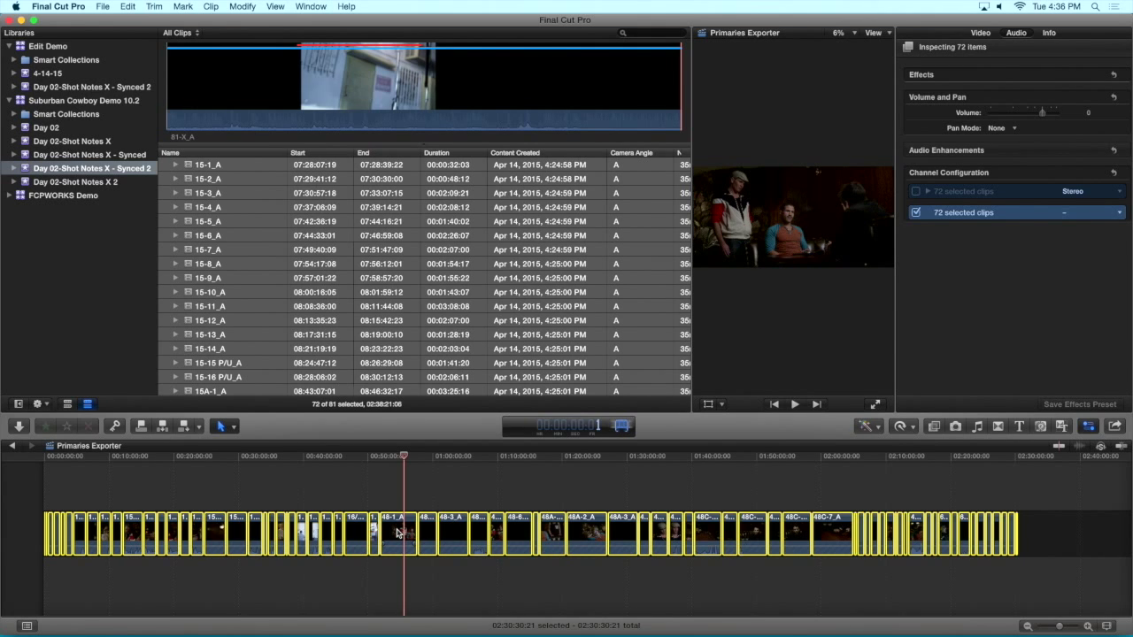
text(1)
key(Return)
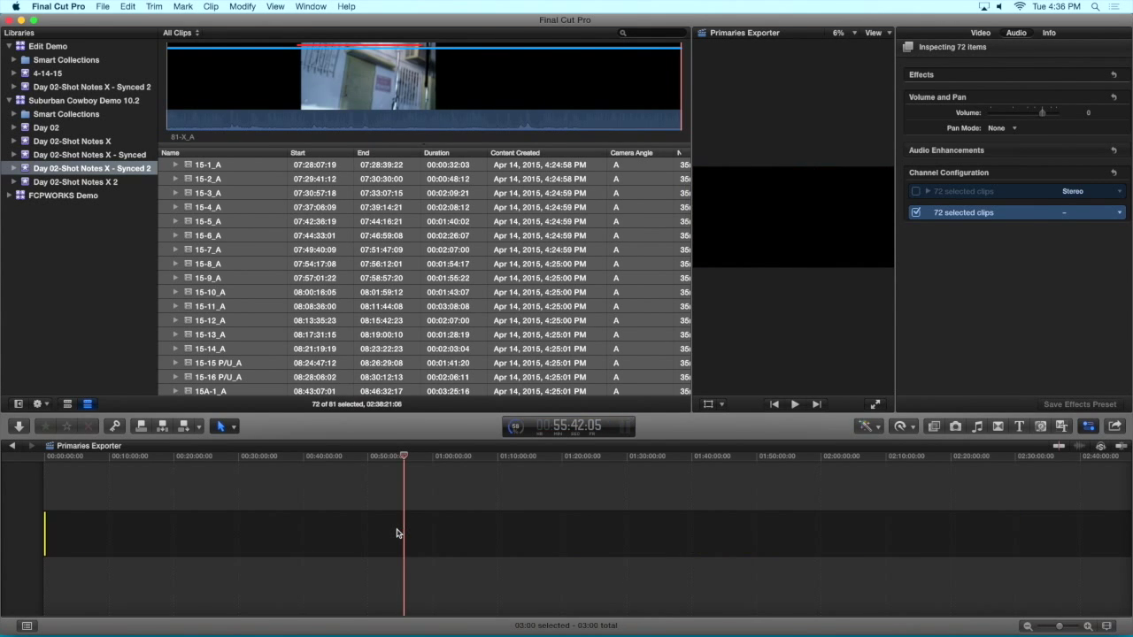
key(shift+z)
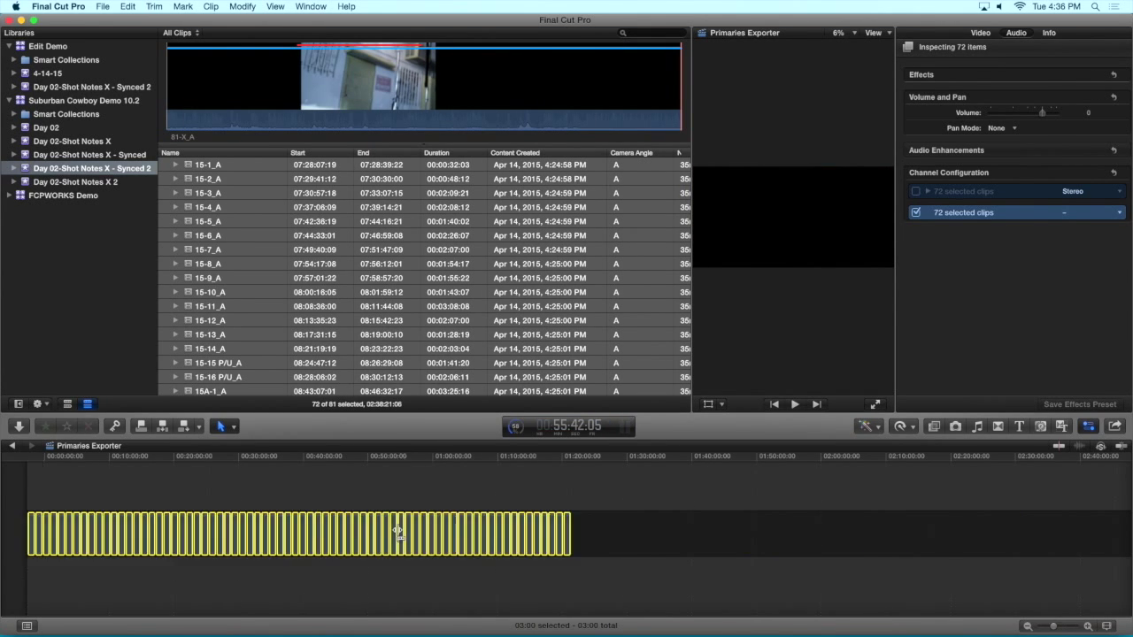
Move through the one-frame clips at the start of the timeline around 15-3_A and play them back
click(227, 489)
drag(112, 456, 48, 460)
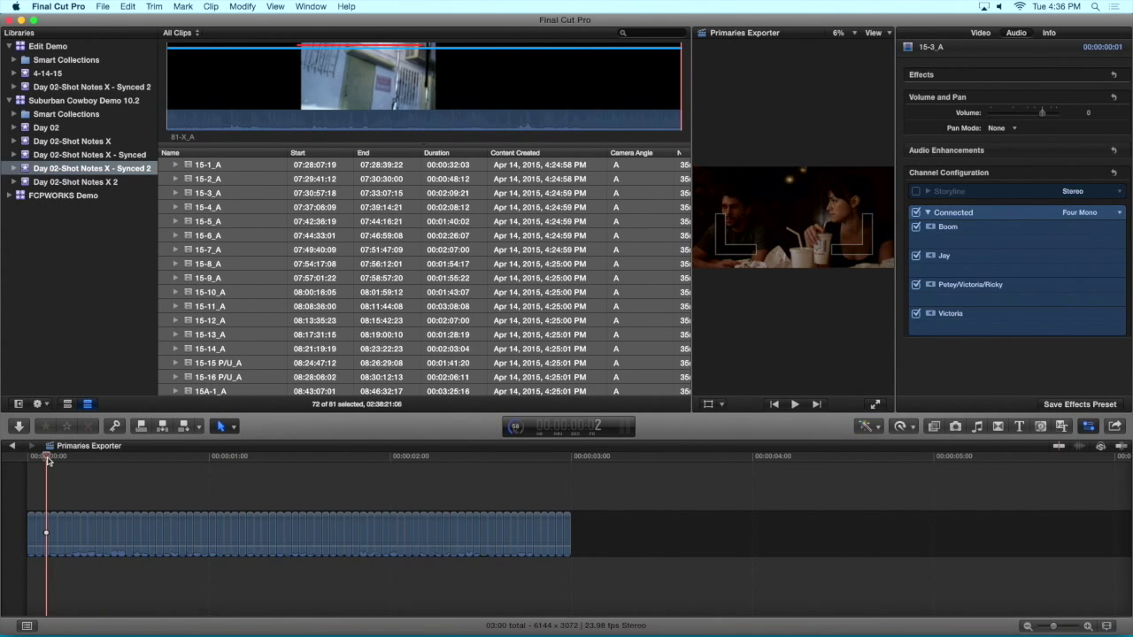
key(space)
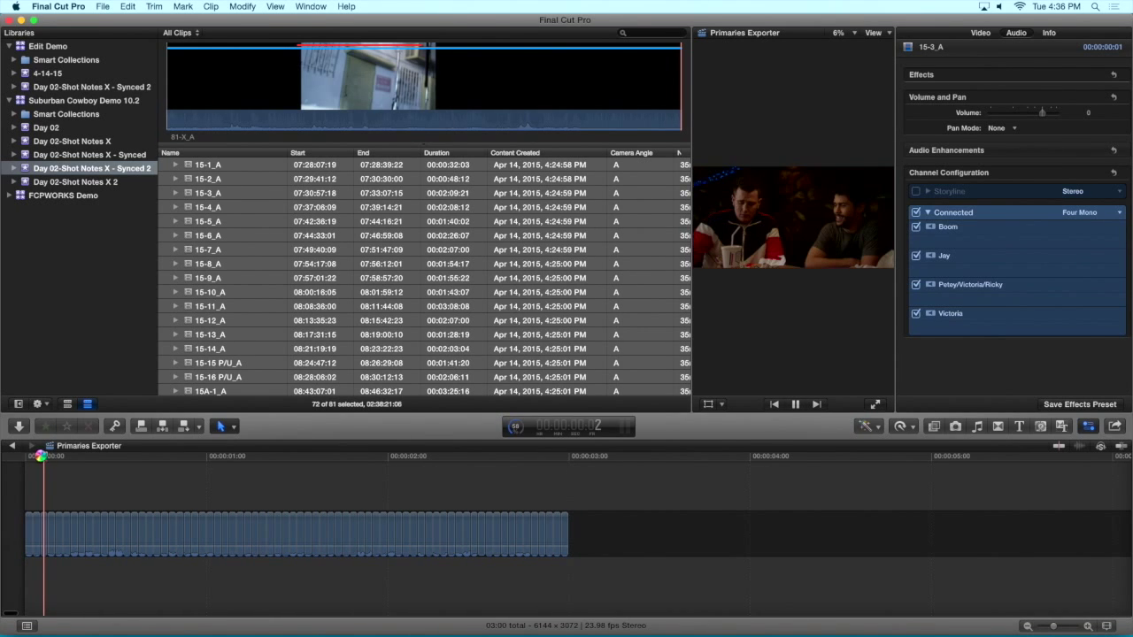
click(796, 405)
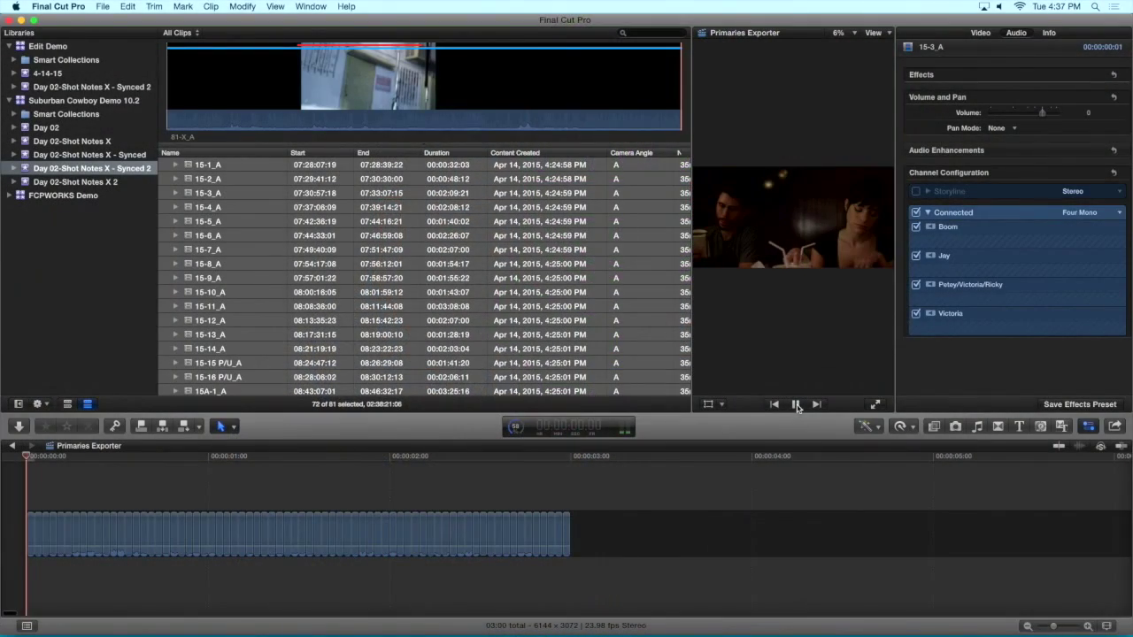
click(796, 405)
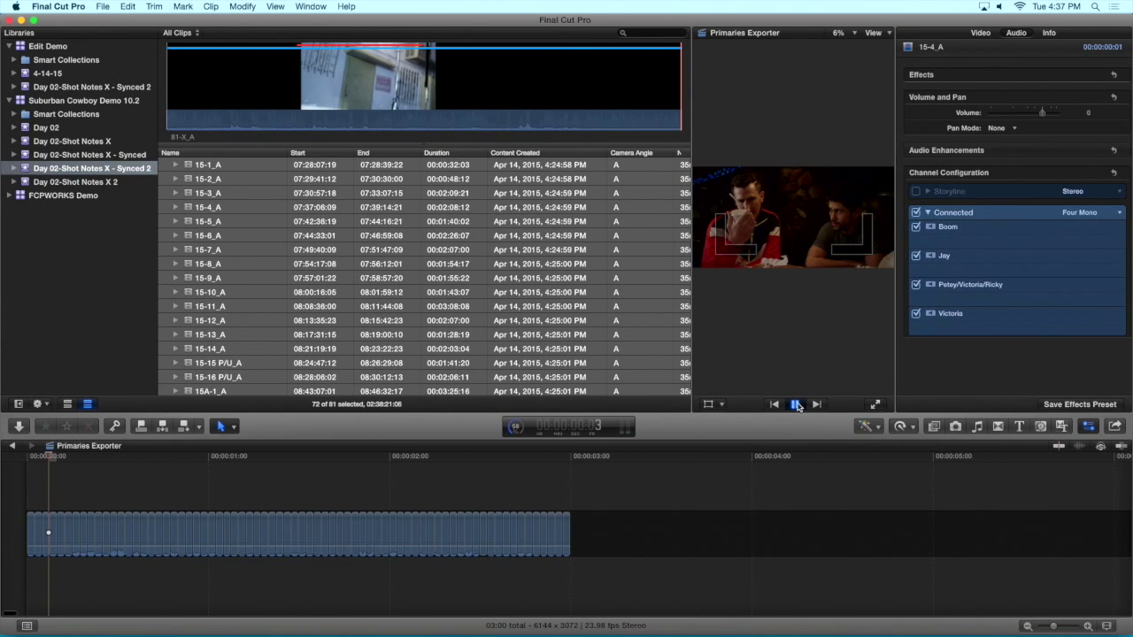
click(795, 405)
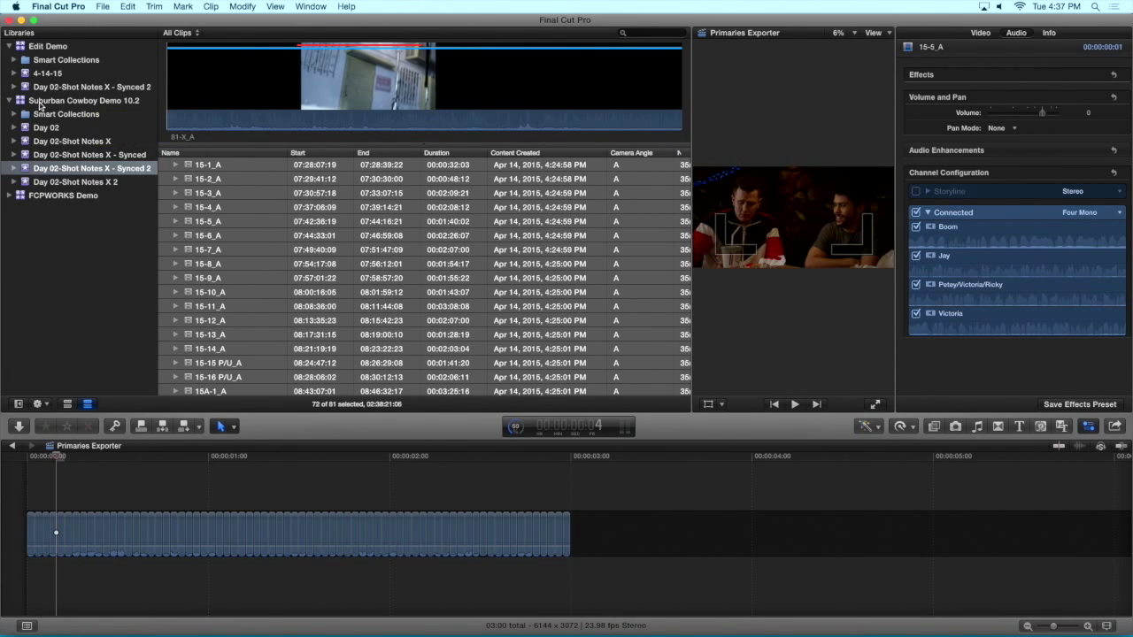
Review the storage locations of the Suburban Cowboy Demo 10.2 library and its media location options, without changing any settings
click(53, 101)
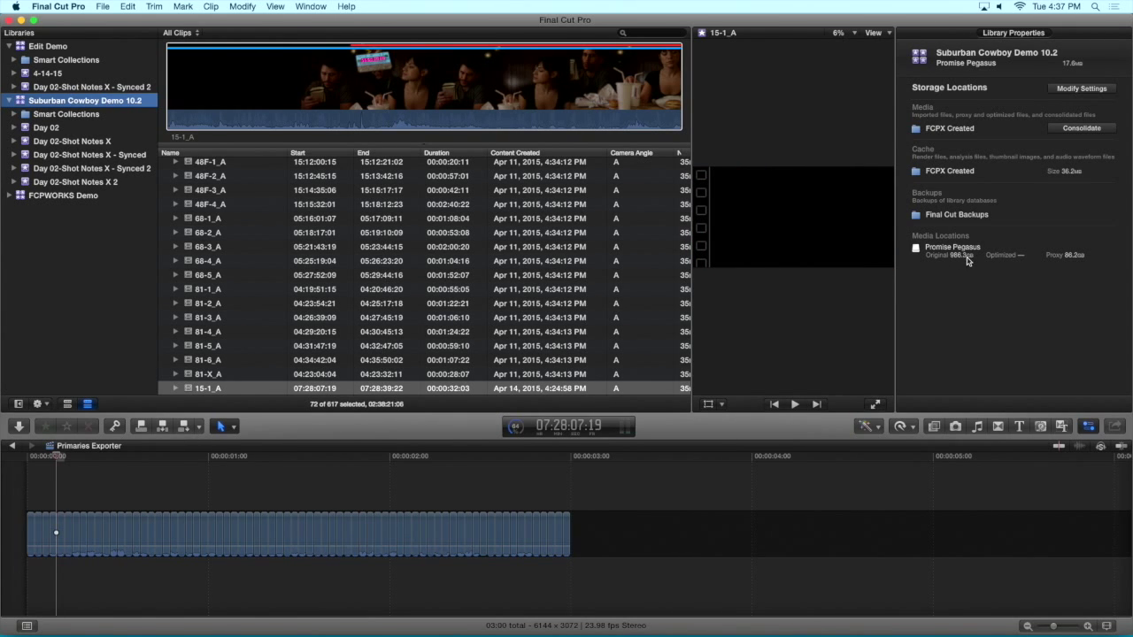
click(47, 458)
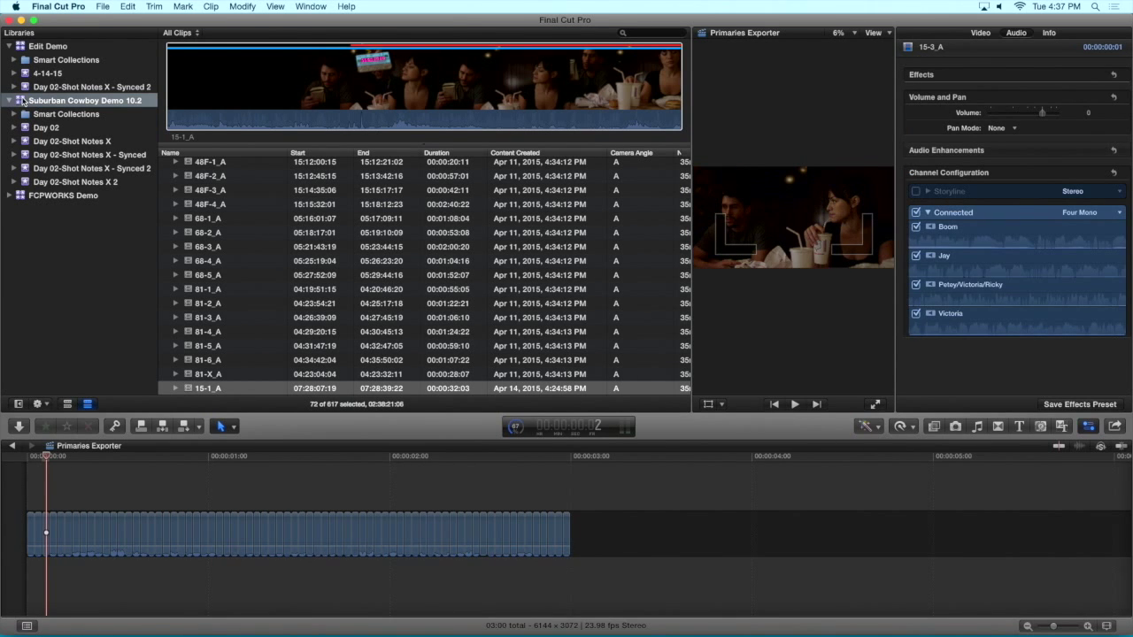
click(24, 100)
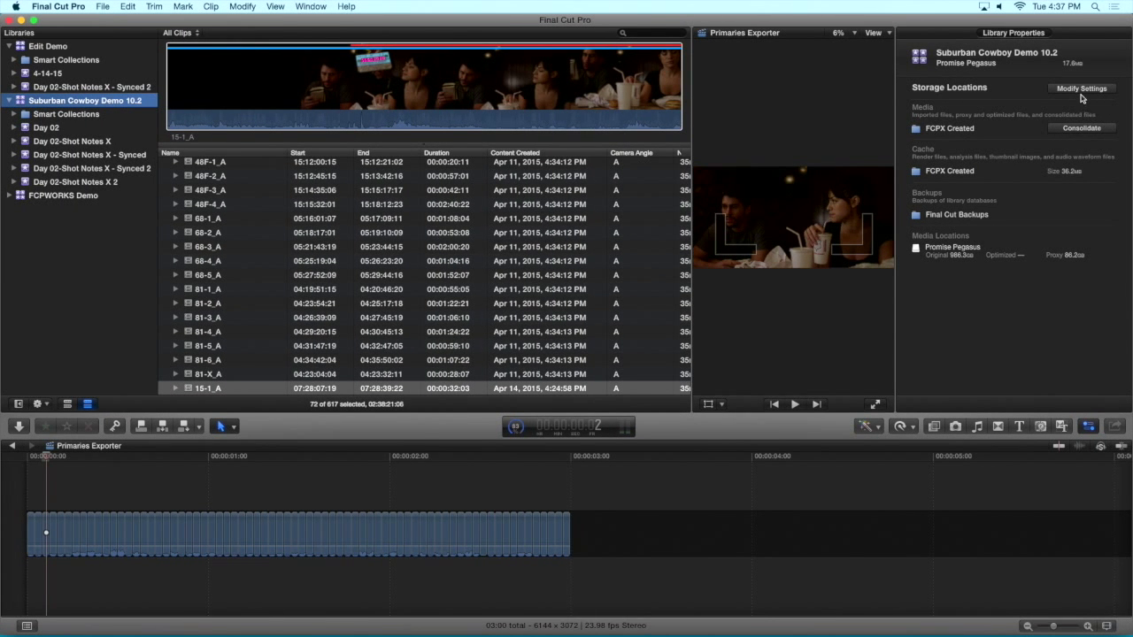
click(1082, 89)
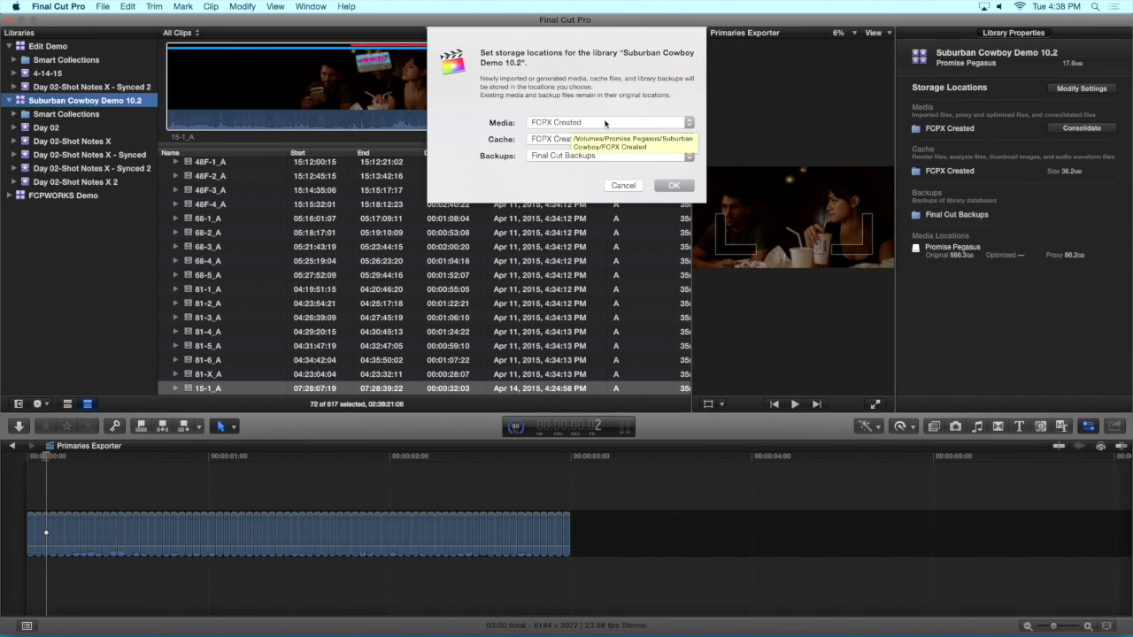
click(608, 123)
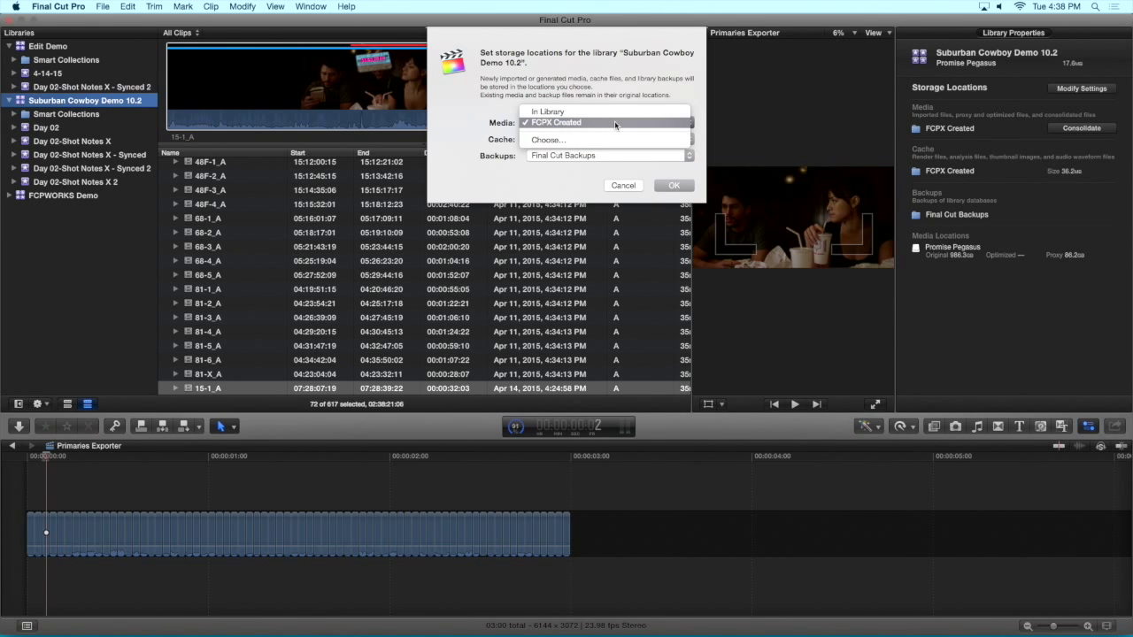
click(614, 123)
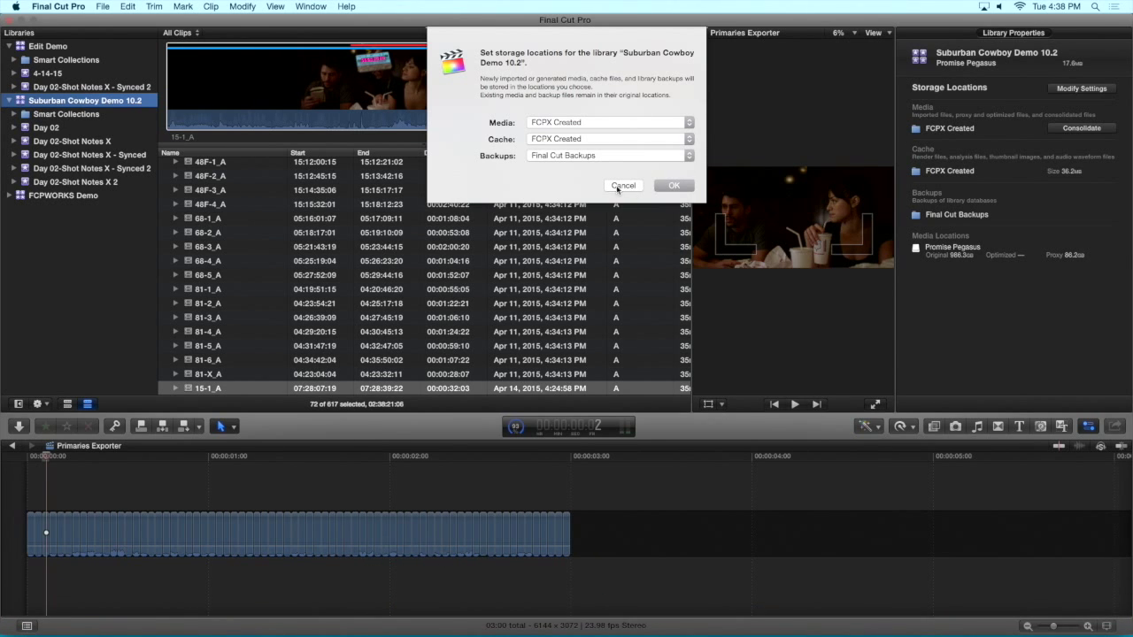
click(623, 185)
In Finder, inspect the original and proxy media folders inside Suburban Cowboy's FCPX Created folder on Promise Pegasus, and close the window
mouse_move(416, 632)
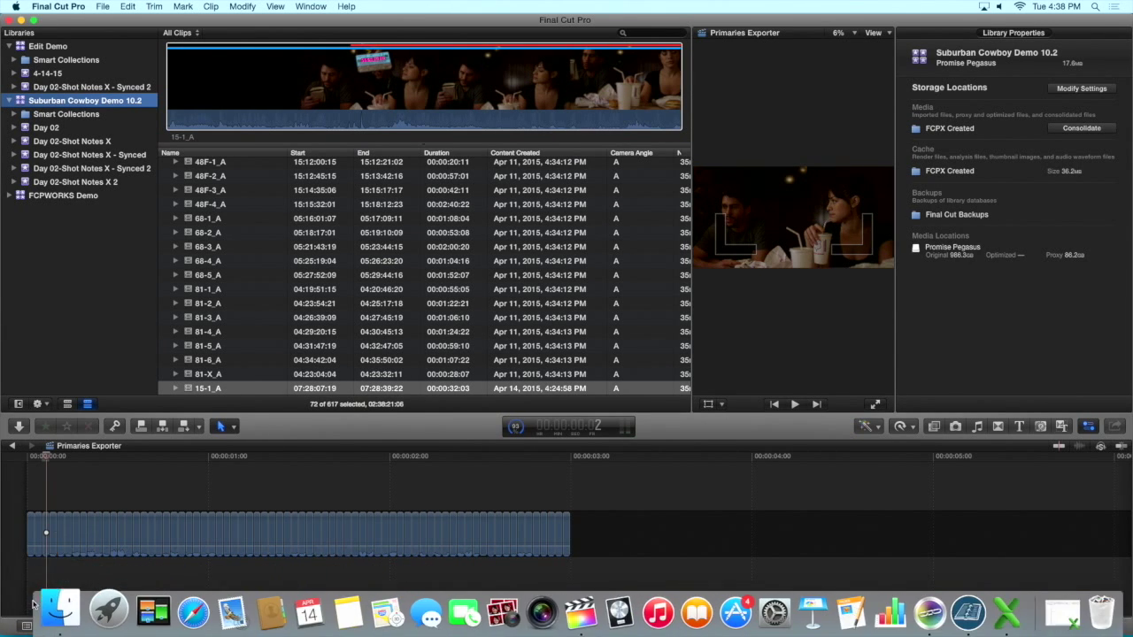
click(52, 602)
scroll(664, 193, left, 10)
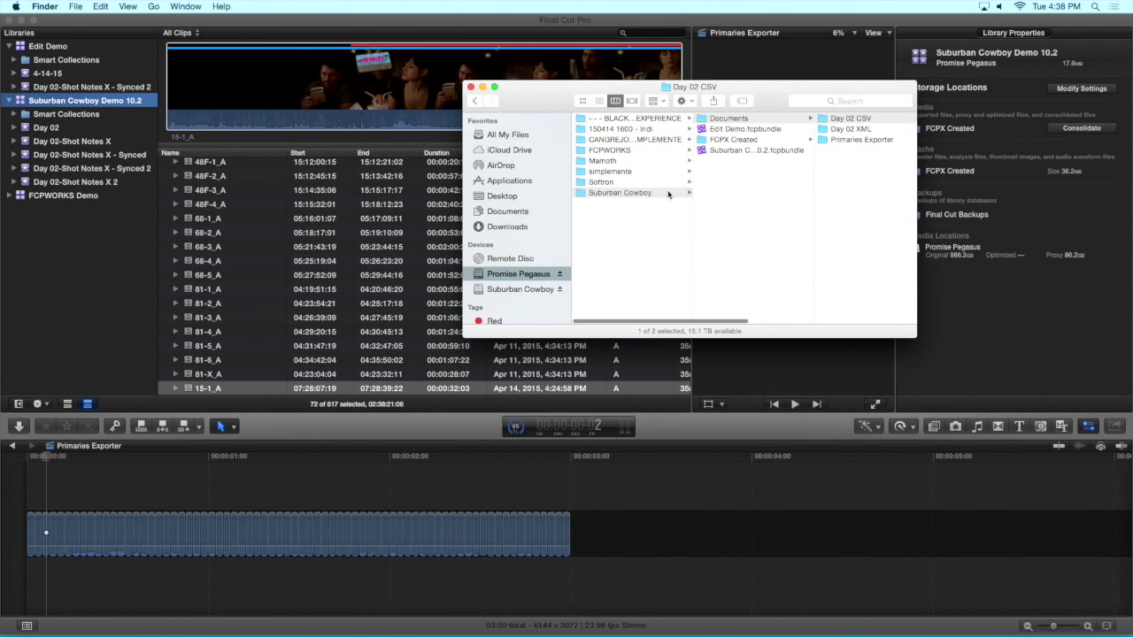
click(628, 194)
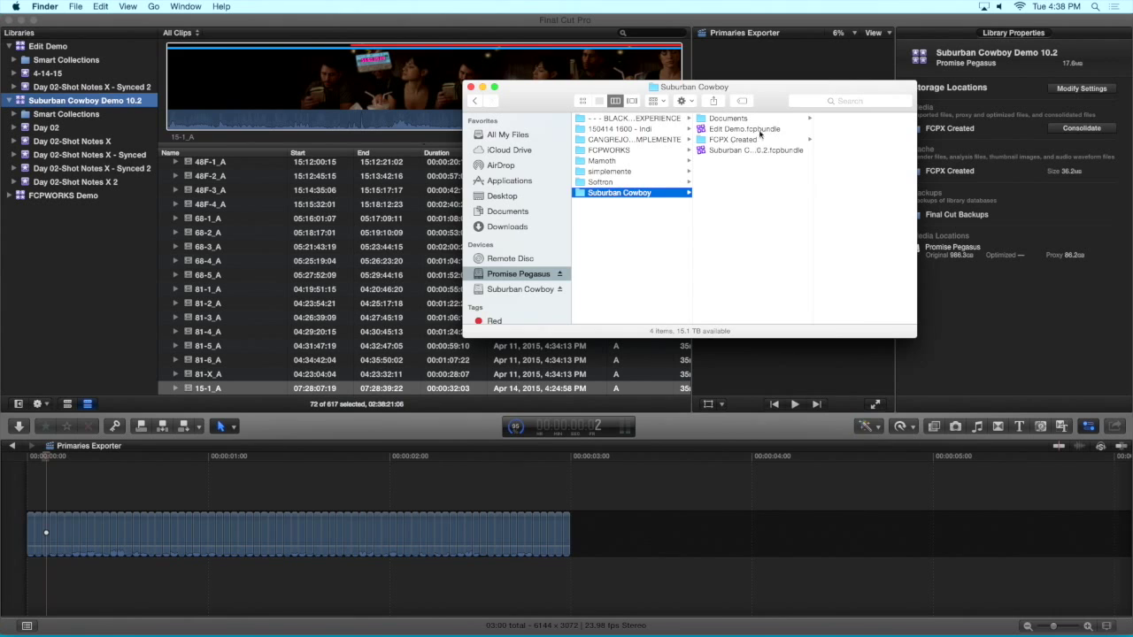
click(728, 141)
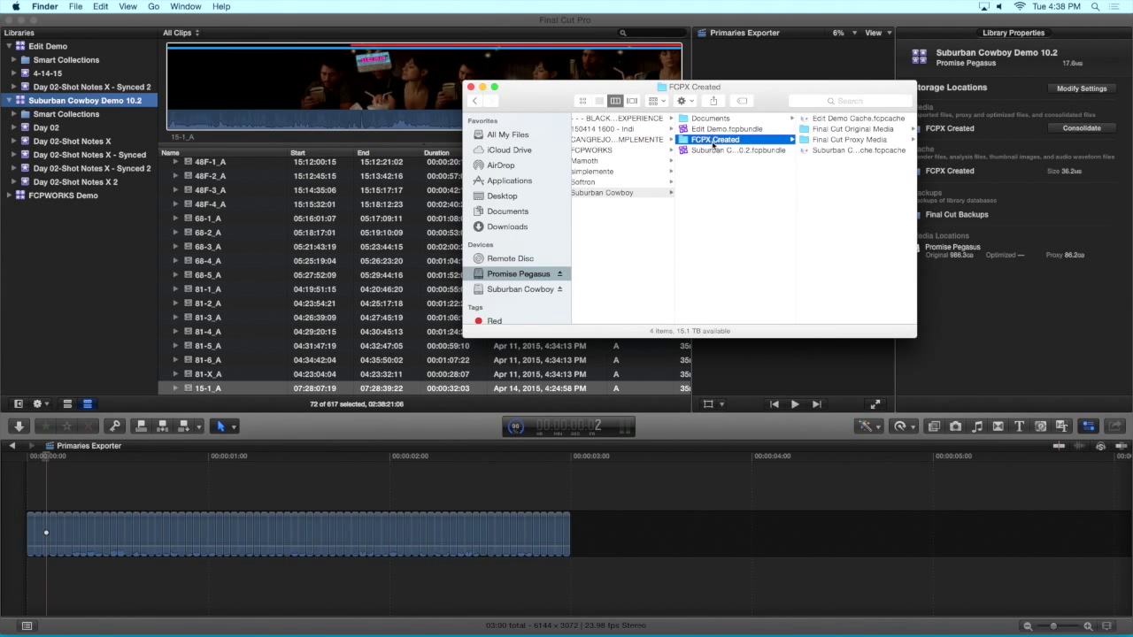
click(840, 140)
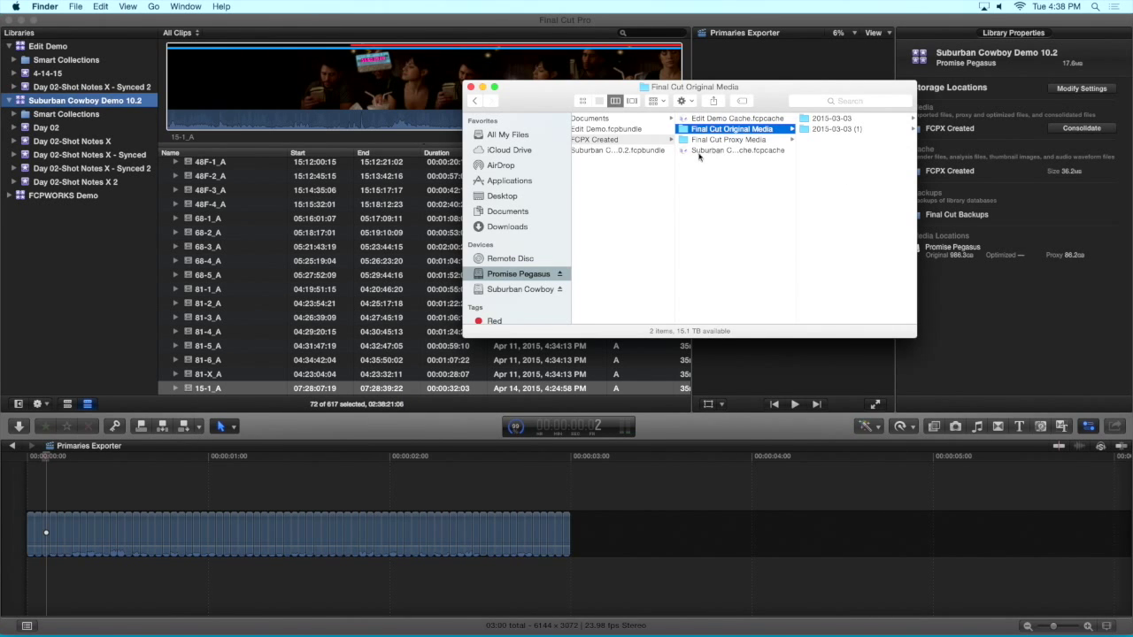
click(830, 119)
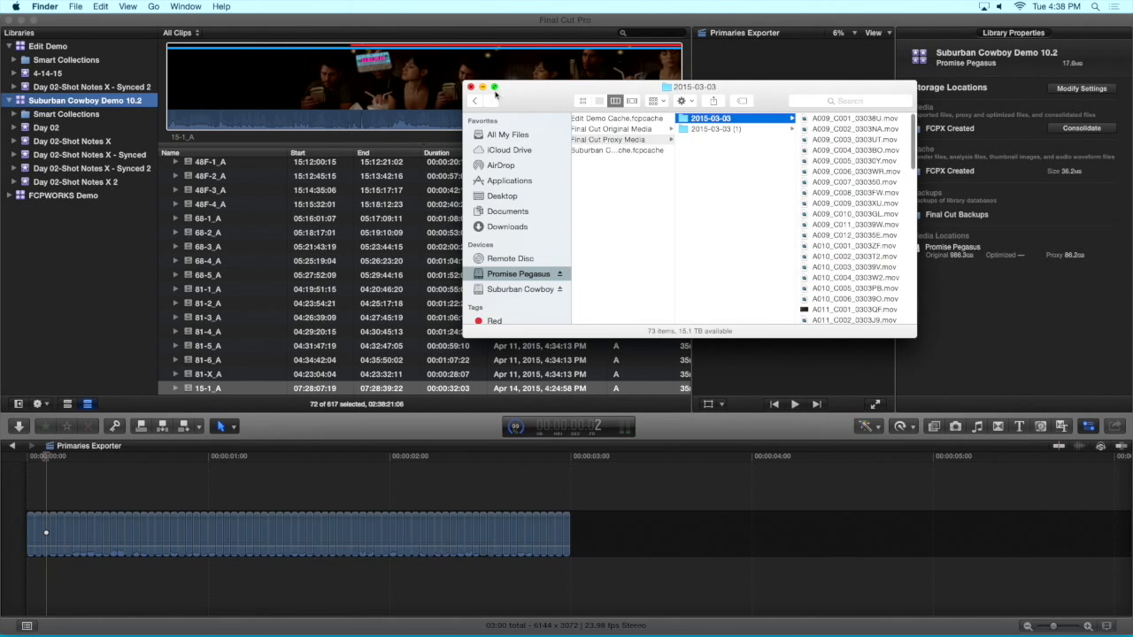
click(612, 129)
click(471, 86)
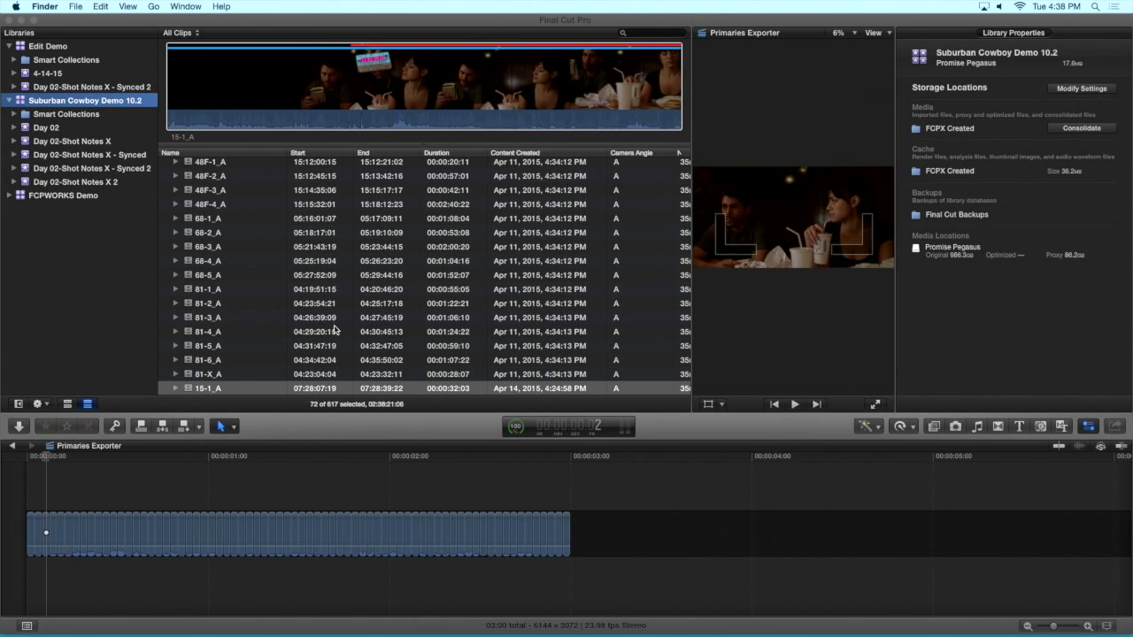
Place the timeline playhead on the one-frame clip 15-6_A
click(52, 457)
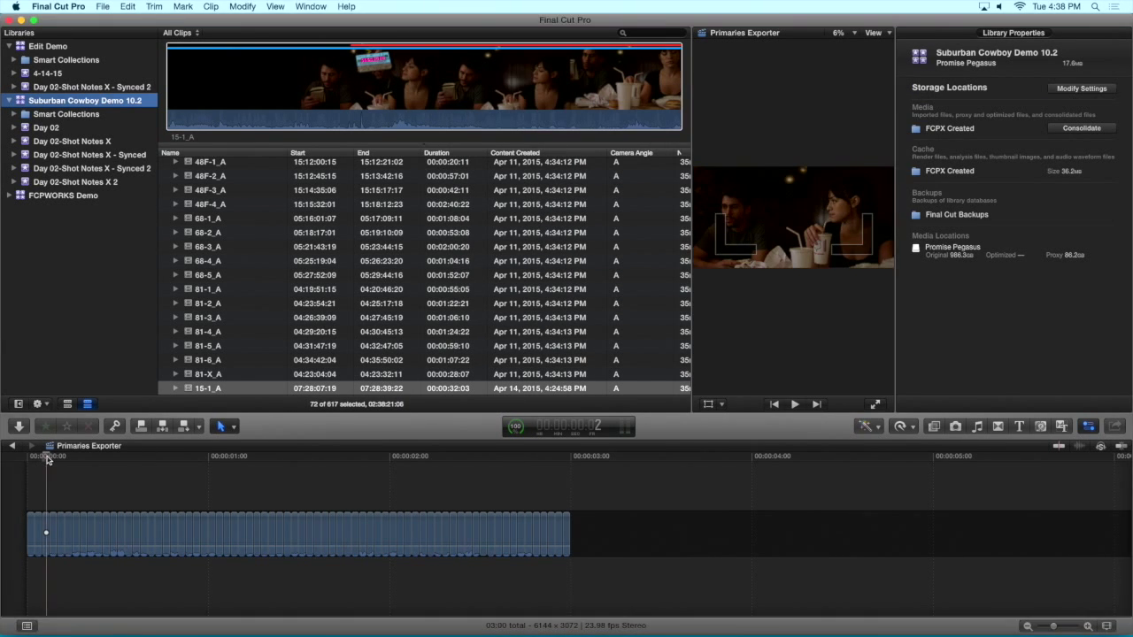
click(64, 458)
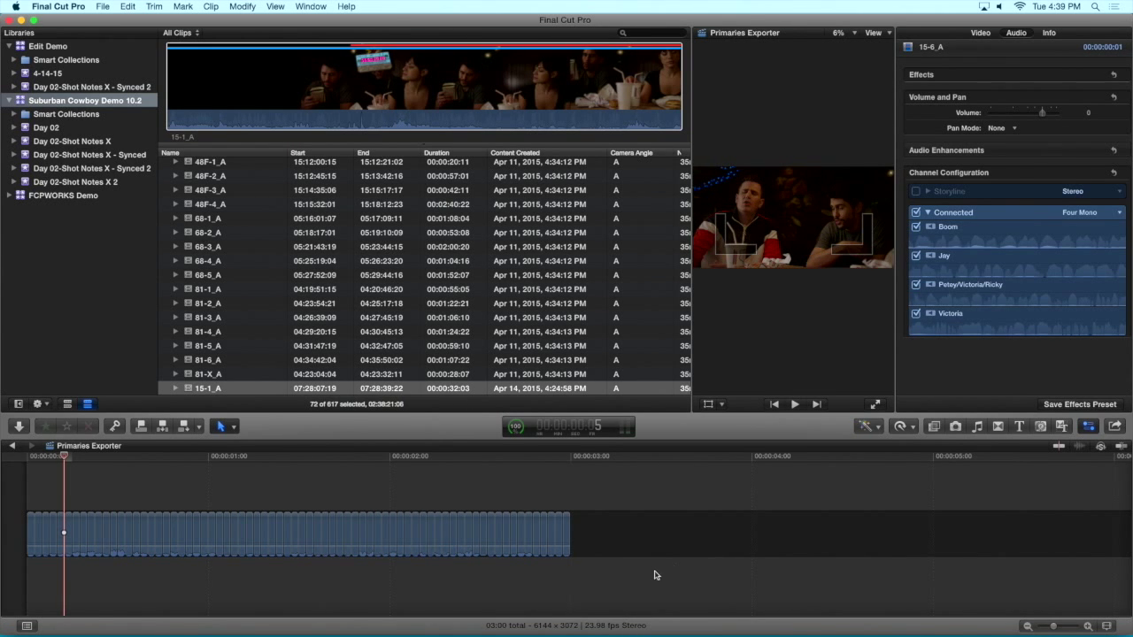
In Finder, open Camera Report Day 15.pdf from the Primaries Exporter folder in Suburban Cowboy's Documents on Promise Pegasus
mouse_move(580, 634)
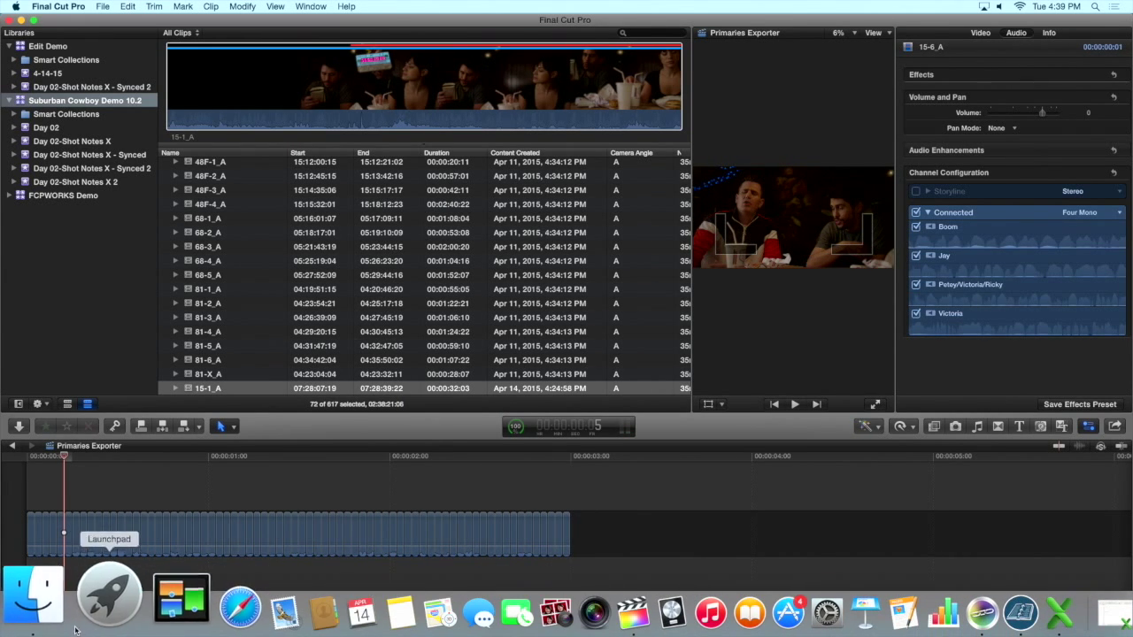
click(37, 607)
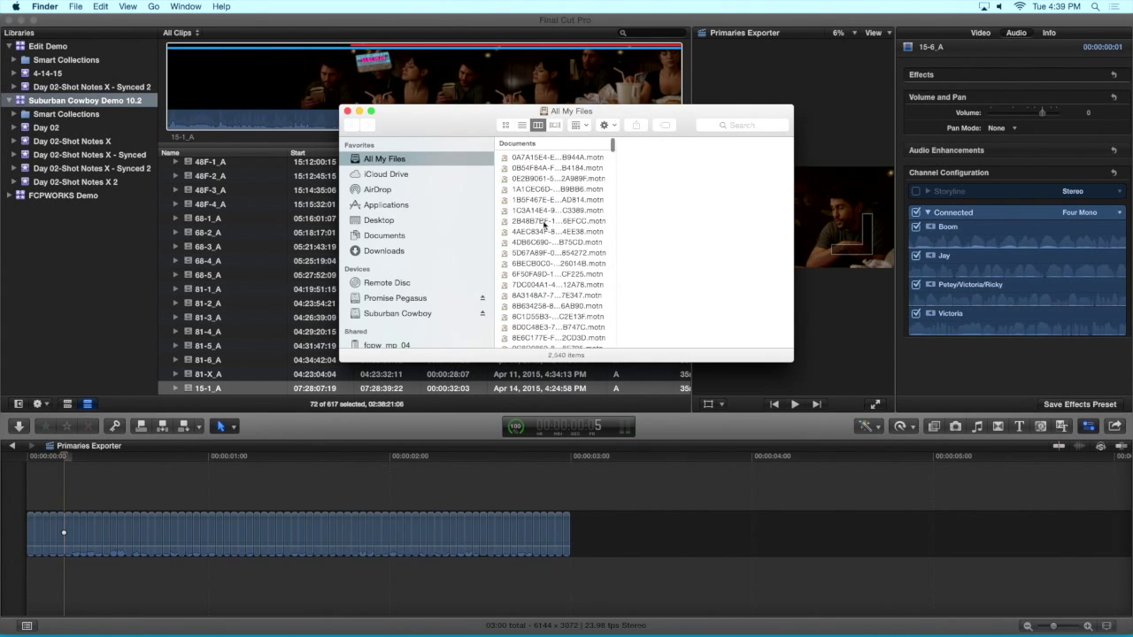
click(407, 315)
click(404, 299)
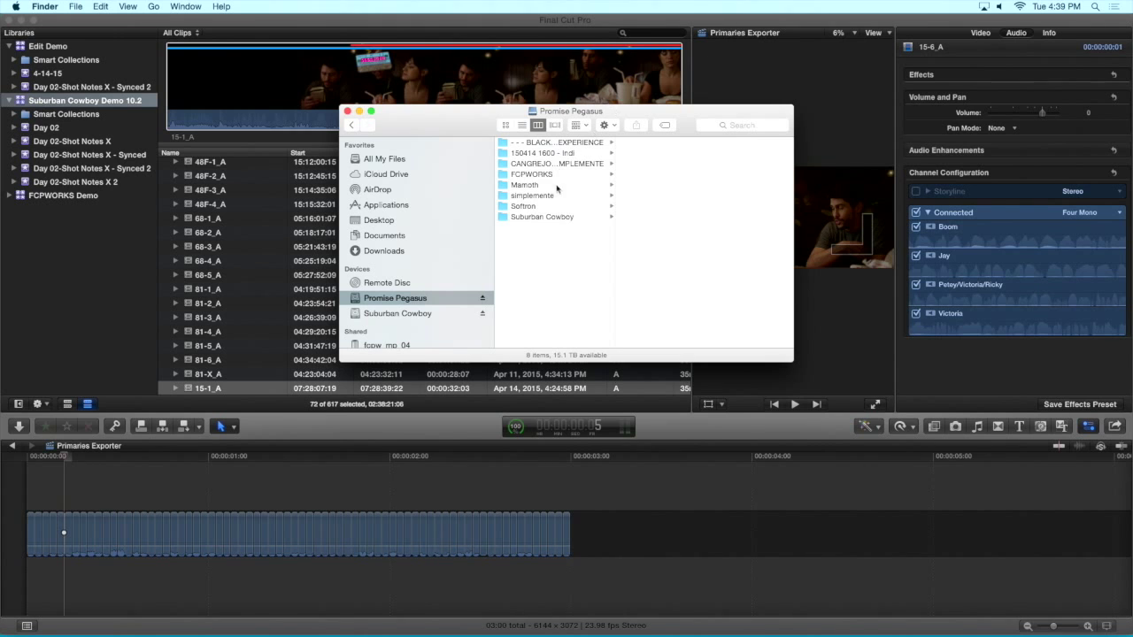
click(660, 143)
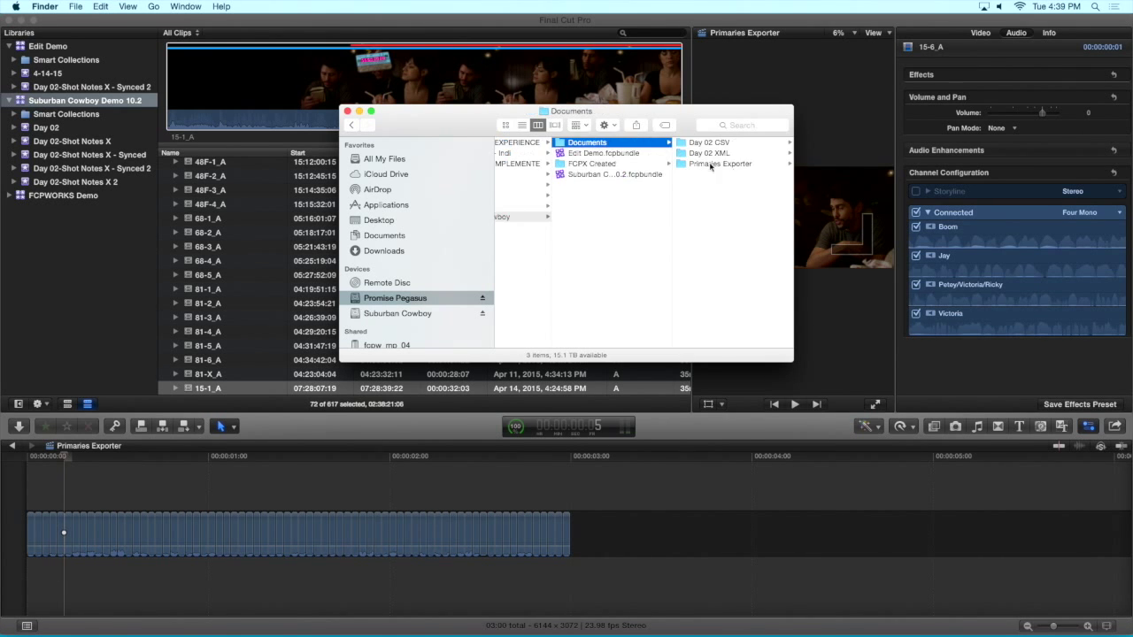
click(720, 164)
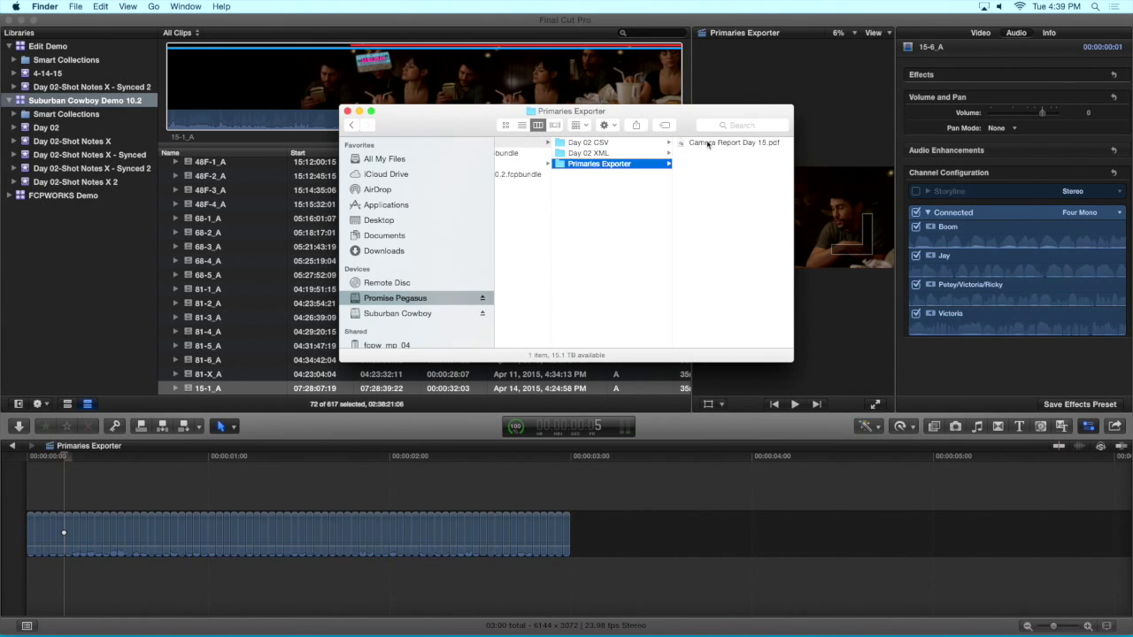
double_click(710, 144)
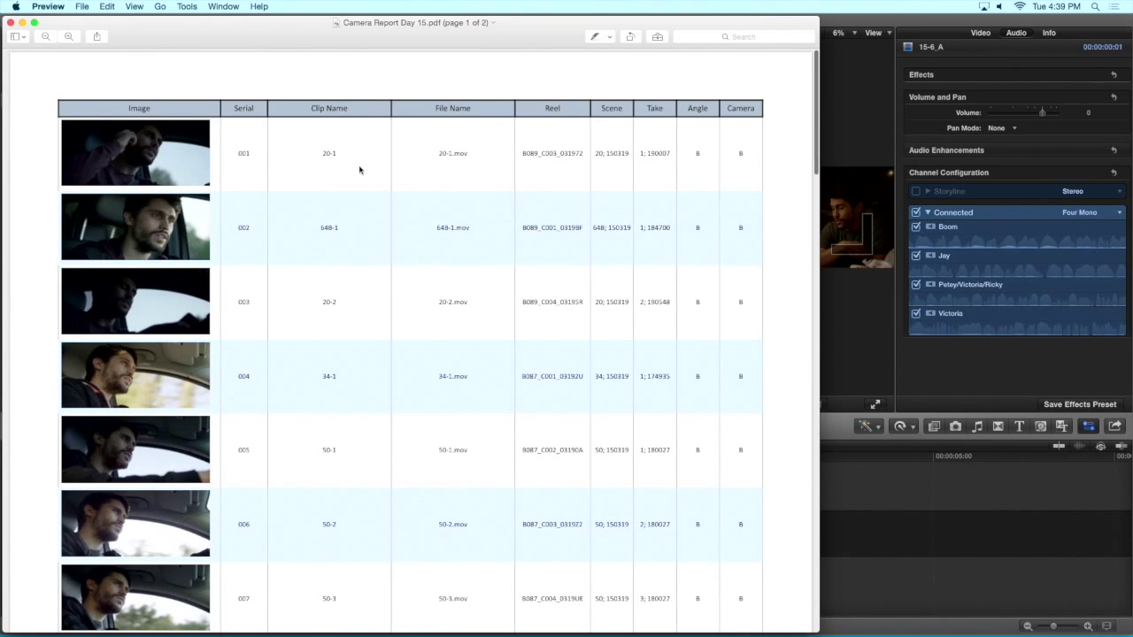
Widen the camera report window and look through its thumbnails, clip names, reels, scenes and takes
scroll(360, 172, down, 3)
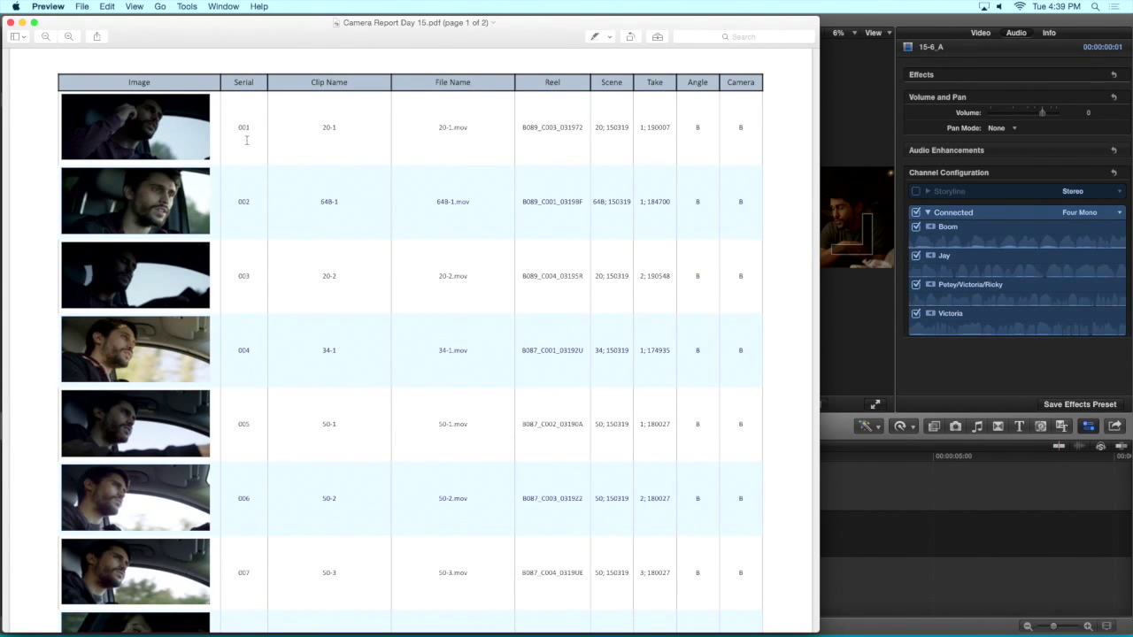
drag(820, 148, 837, 174)
scroll(186, 188, down, 3)
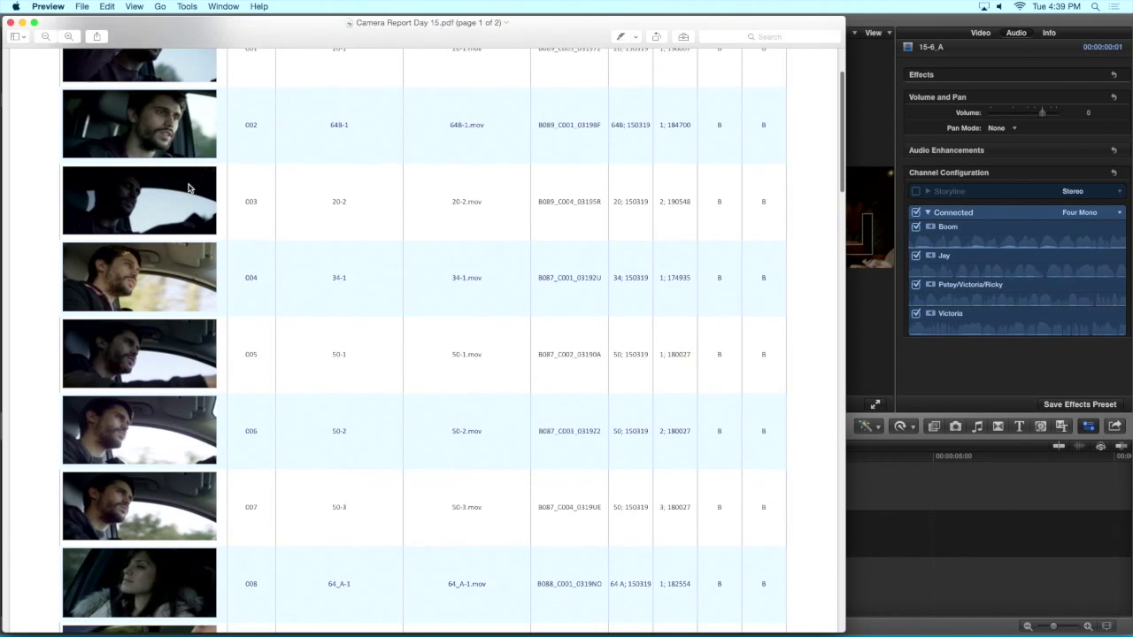
scroll(266, 187, up, 5)
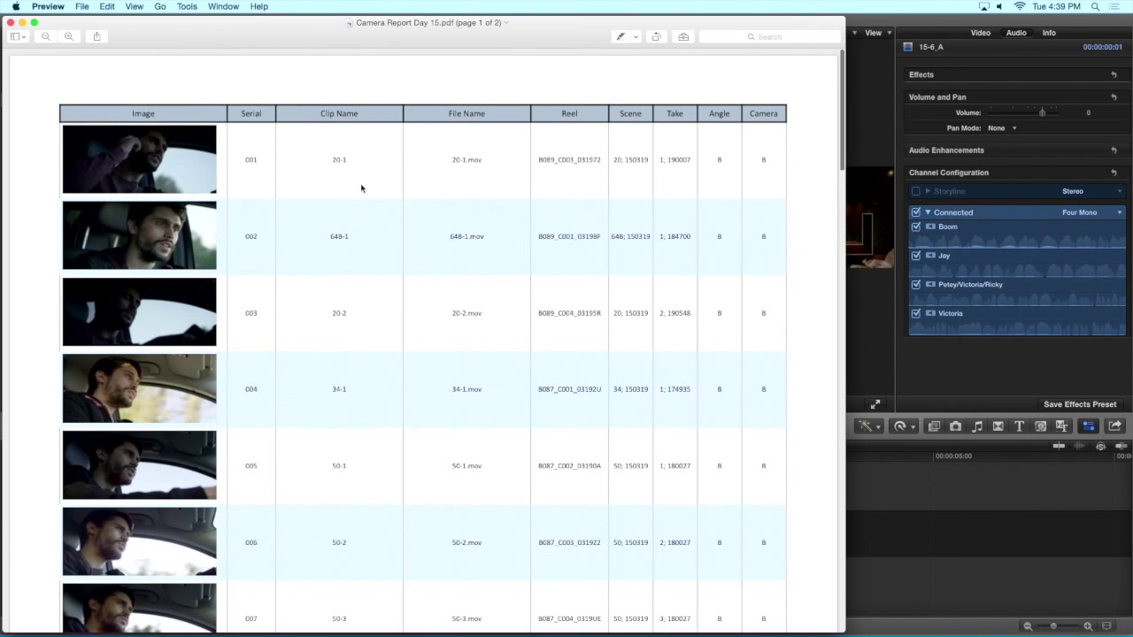